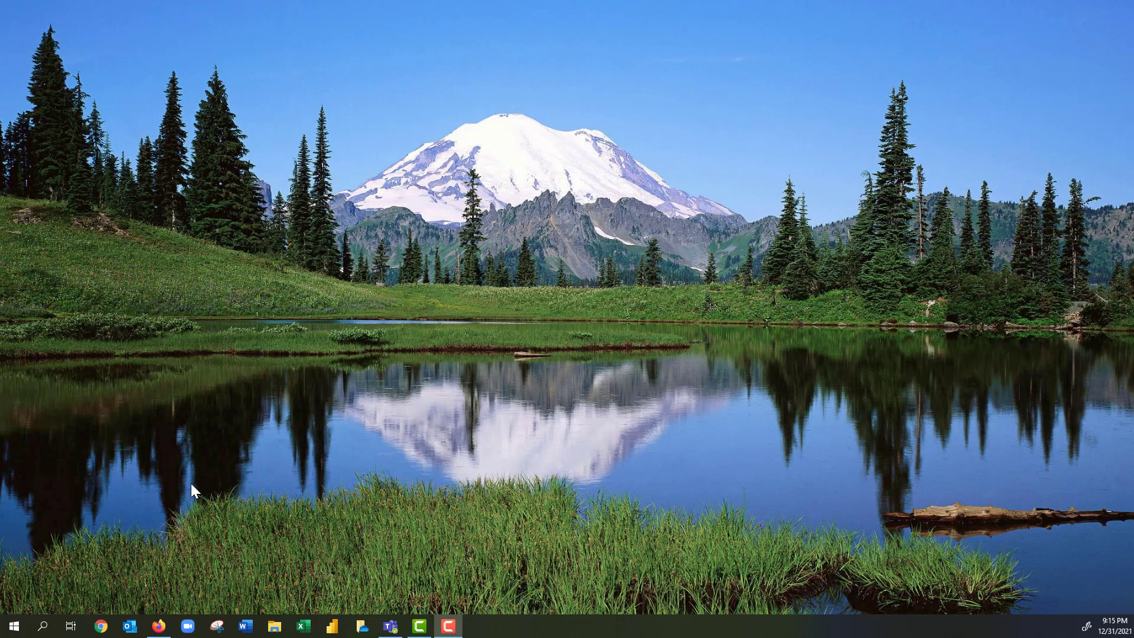
Step: Open the document Flier-Beginning File.docx from the Video05 folder inside Word Notes
key("super+e")
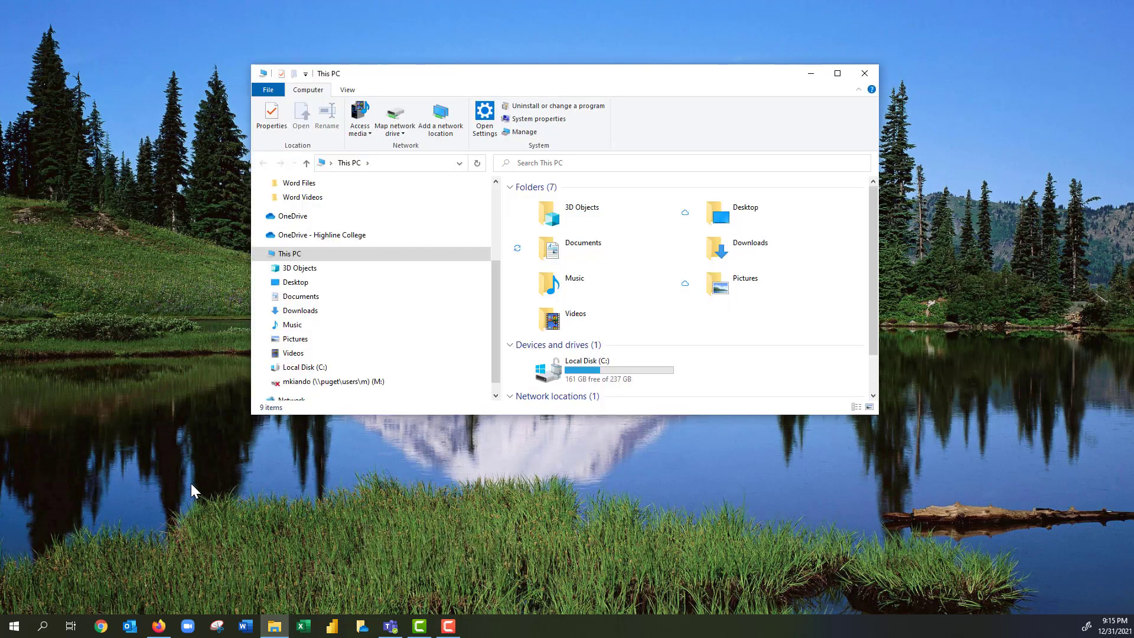
left_click(263, 283)
scroll(310, 361, "down", 2)
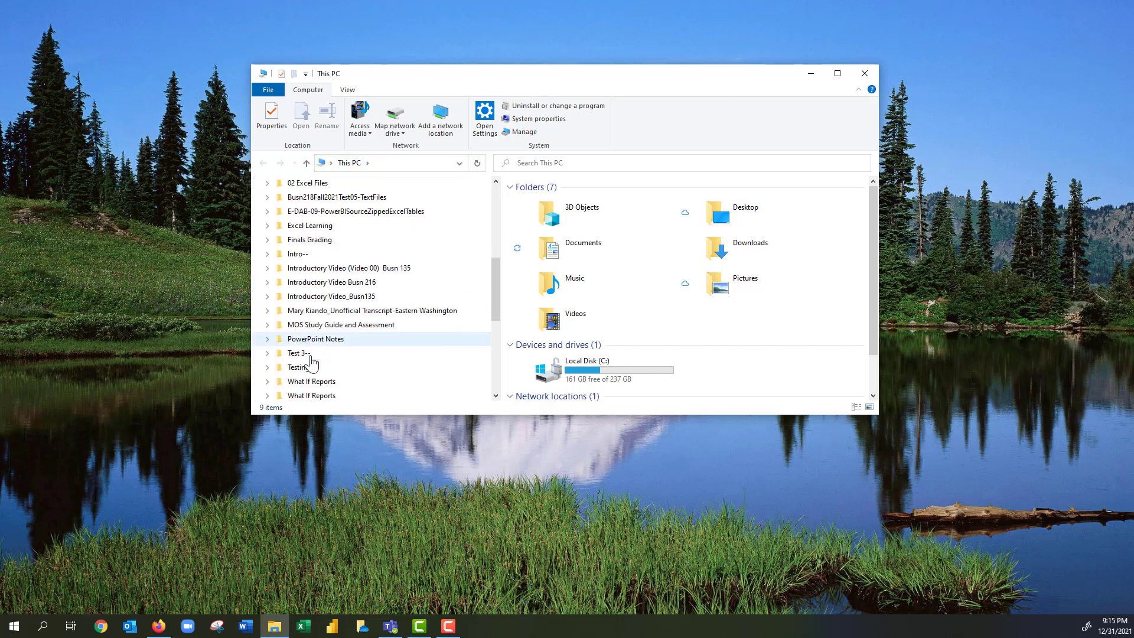
scroll(310, 361, "down", 2)
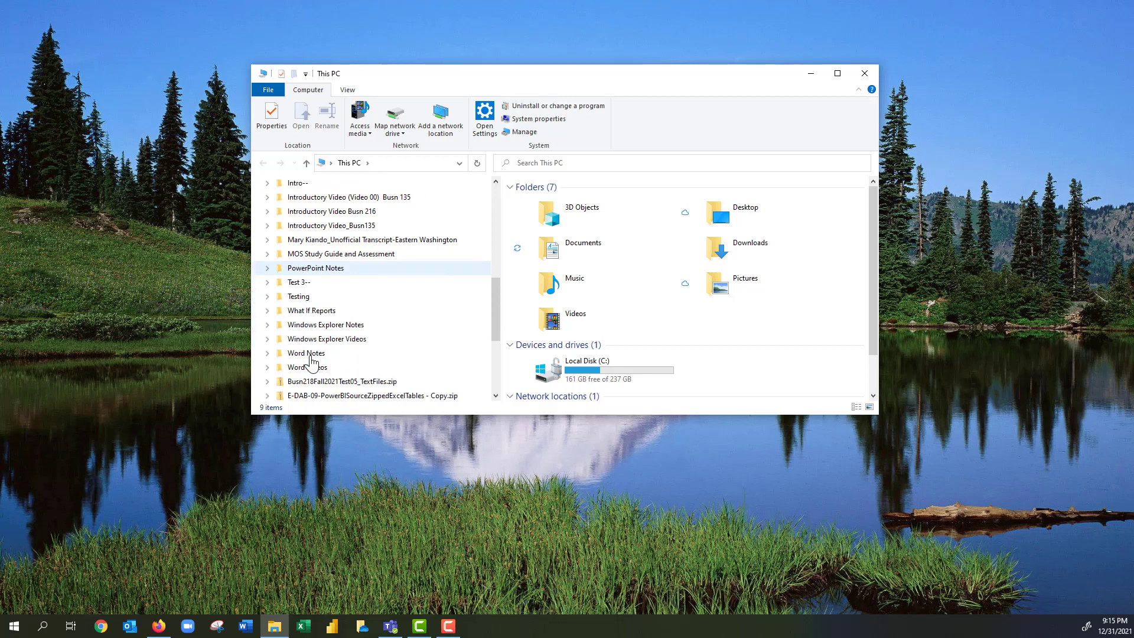
left_click(267, 355)
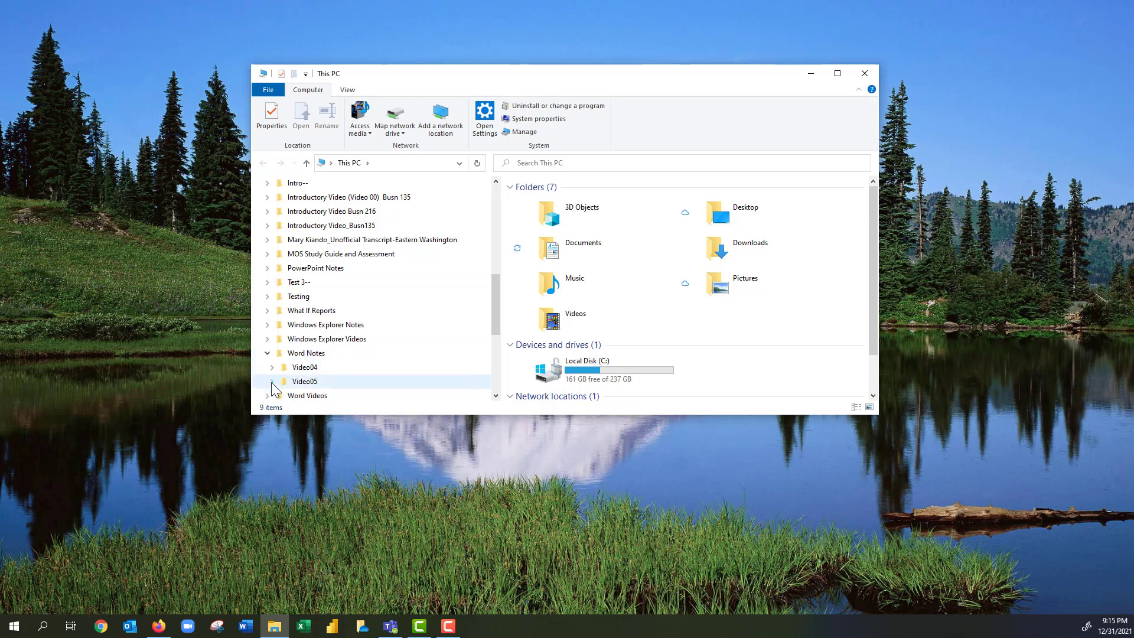
left_click(301, 382)
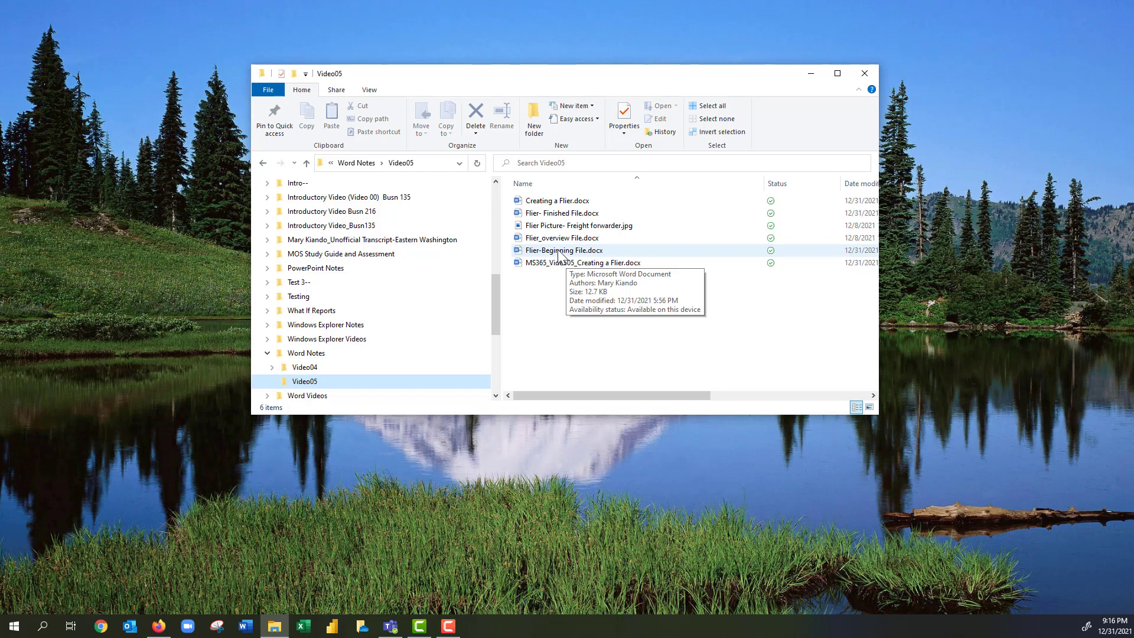
double_click(558, 251)
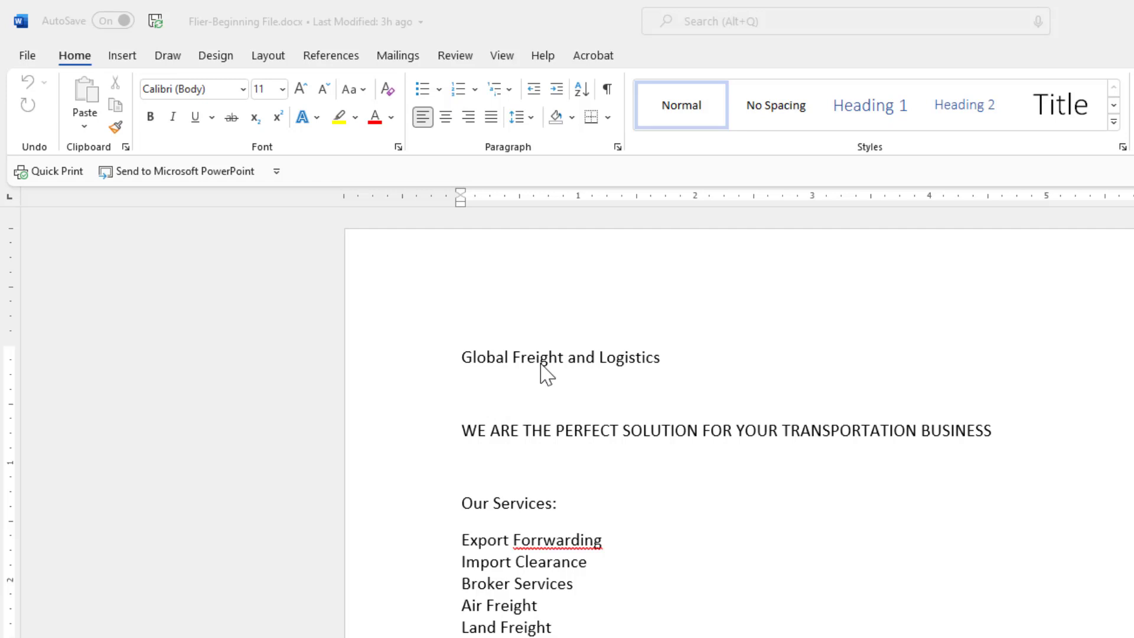
Step: Save a copy of the document in the Video05 folder as Flier-FinishedFile.docx
key("F12")
left_click_drag(239, 26, 429, 83)
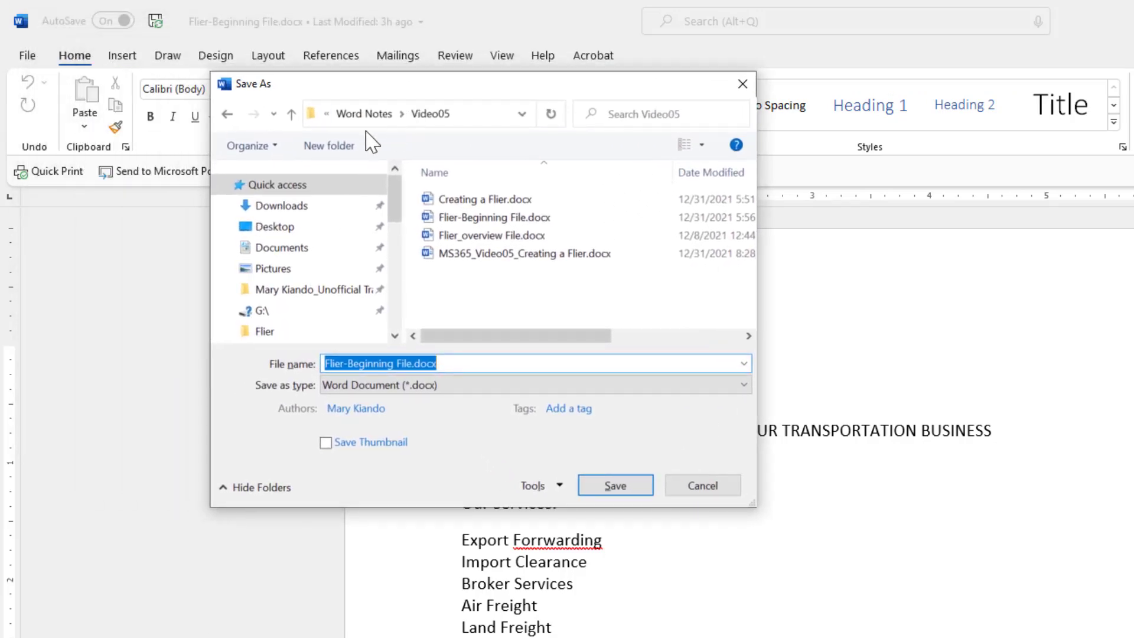
left_click_drag(758, 121, 1111, 135)
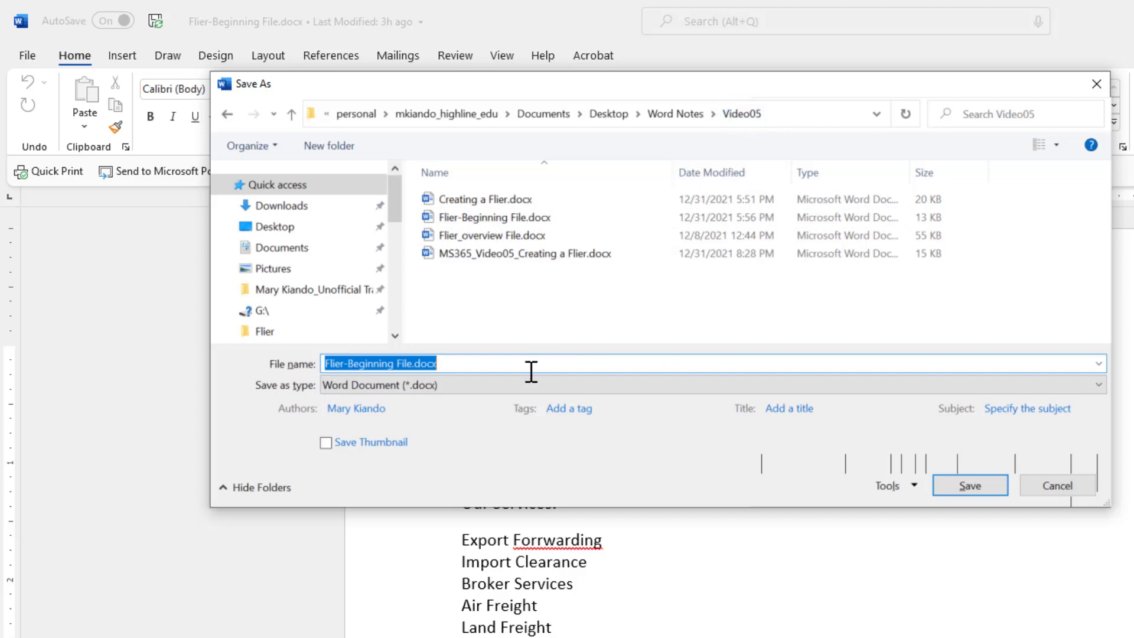
left_click(397, 363)
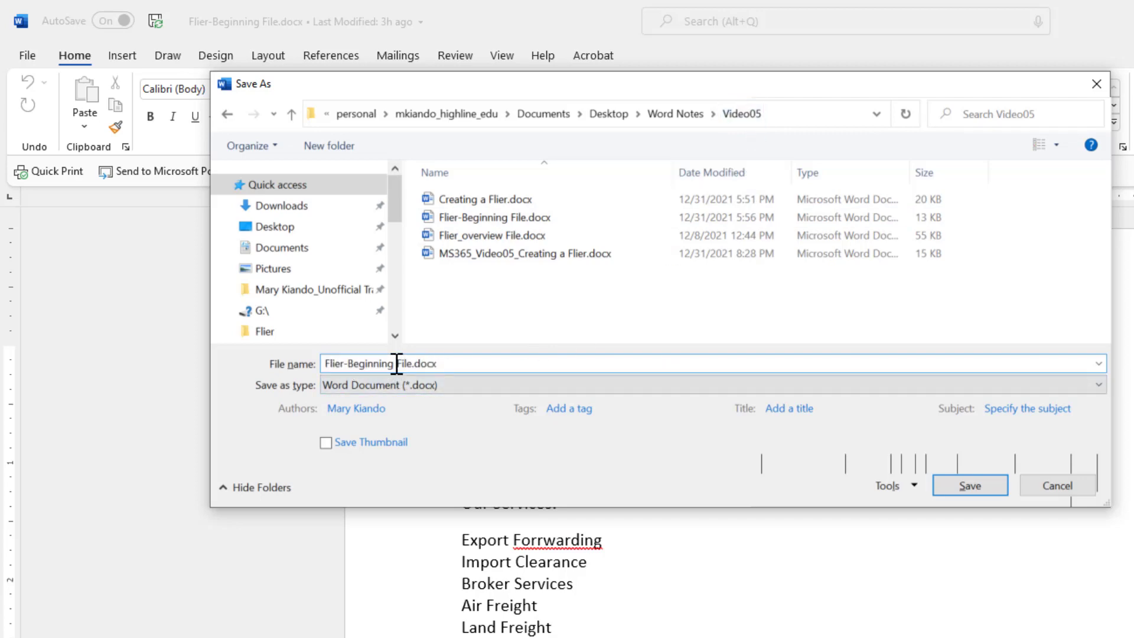
left_click_drag(396, 363, 351, 366)
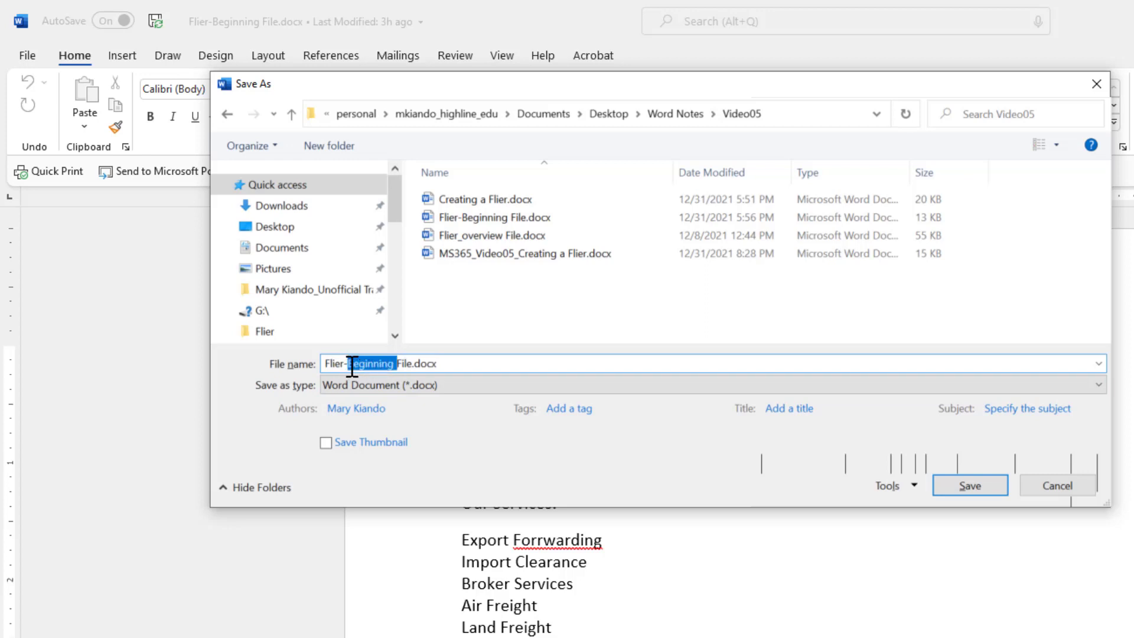
type("Finished")
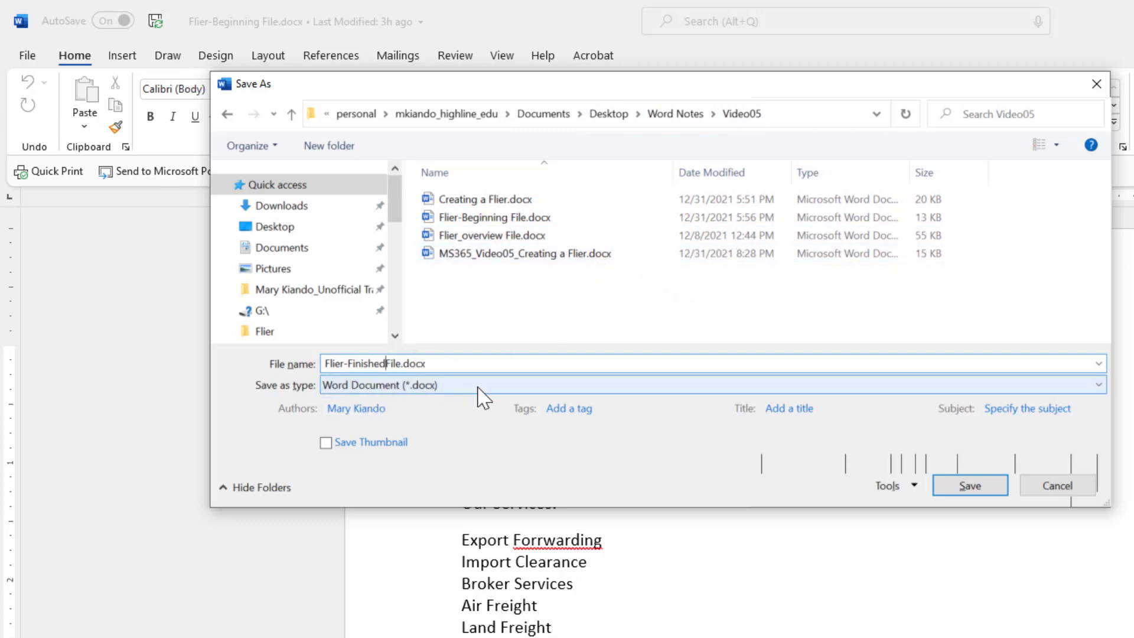
left_click(970, 487)
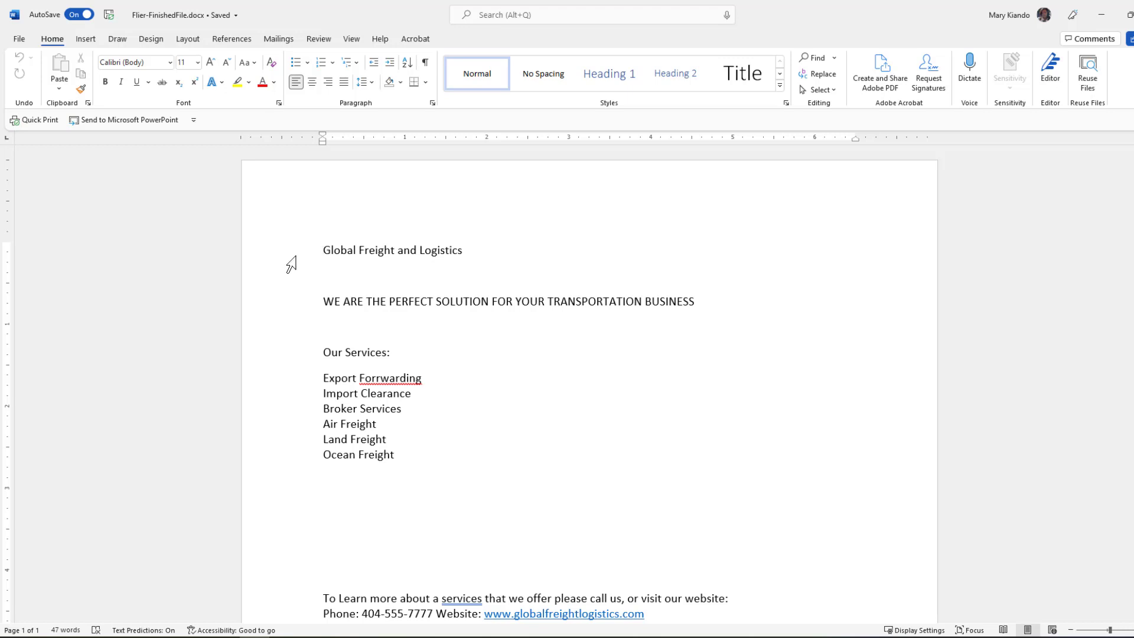
left_click_drag(291, 264, 315, 516)
scroll(399, 314, "up", 3)
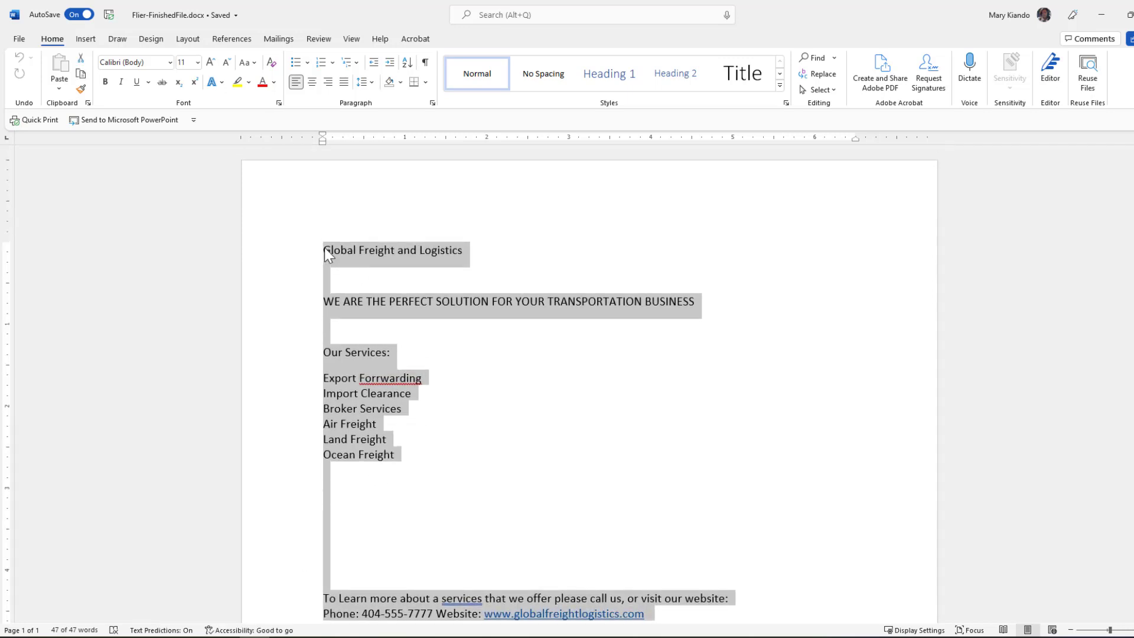
left_click(324, 248)
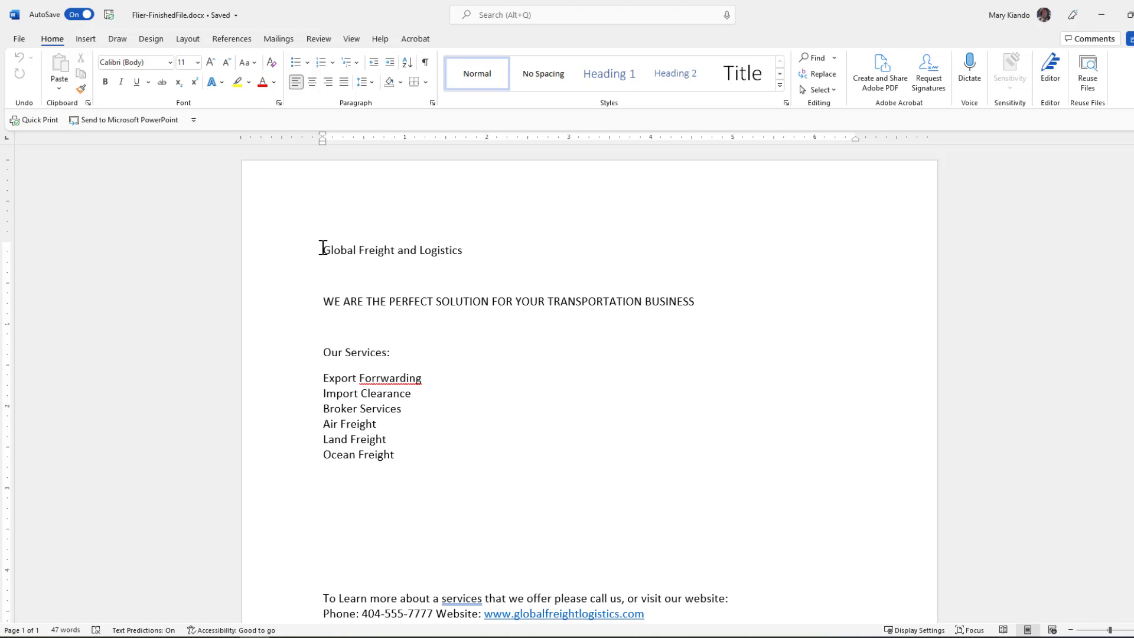
Step: Center all of the flier's text, from the title down to the website line
key("ctrl+shift+End")
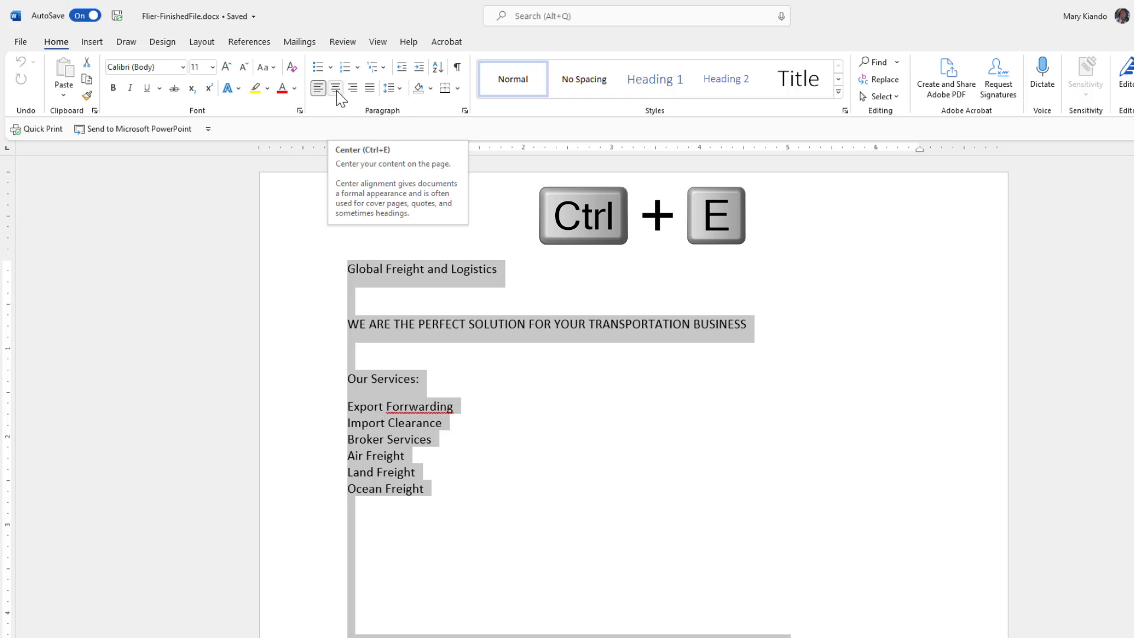
key("ctrl+e")
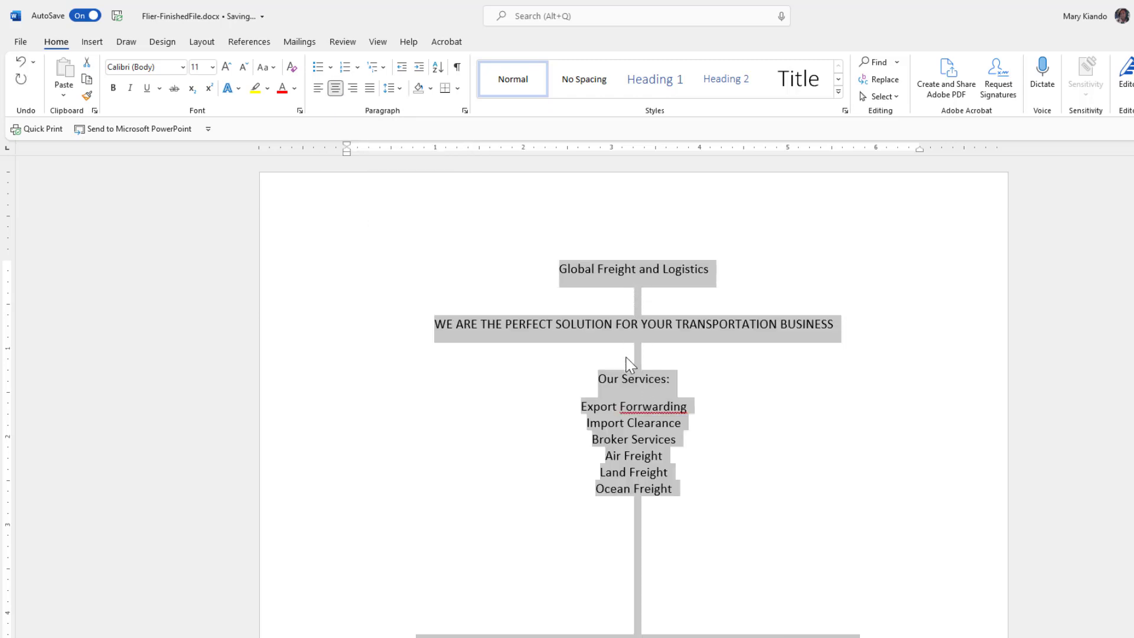
scroll(631, 459, "down", 3)
scroll(631, 467, "up", 3)
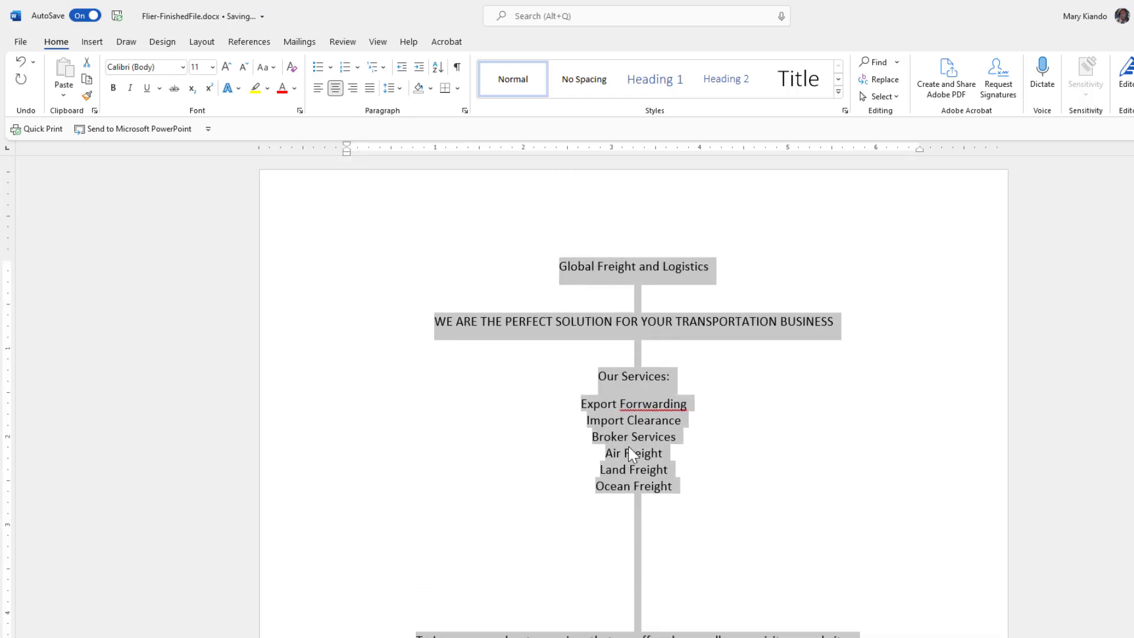
left_click(641, 283)
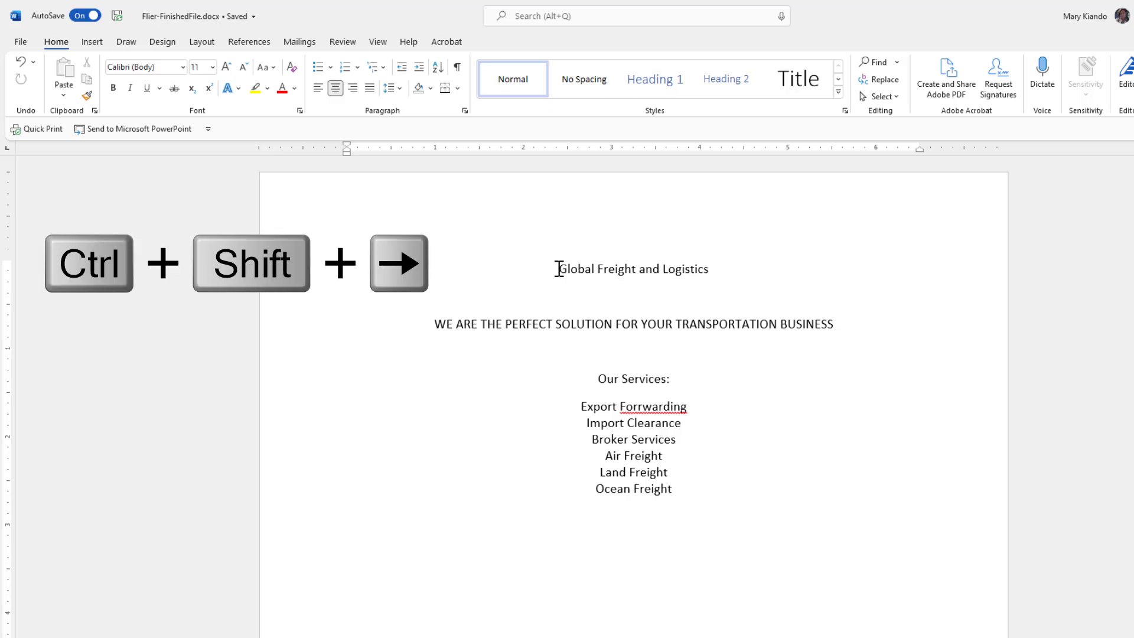
key("ctrl+shift+Right")
key("ctrl+shift+Right")
key("ctrl+shift+Right")
key("ctrl+shift+Right")
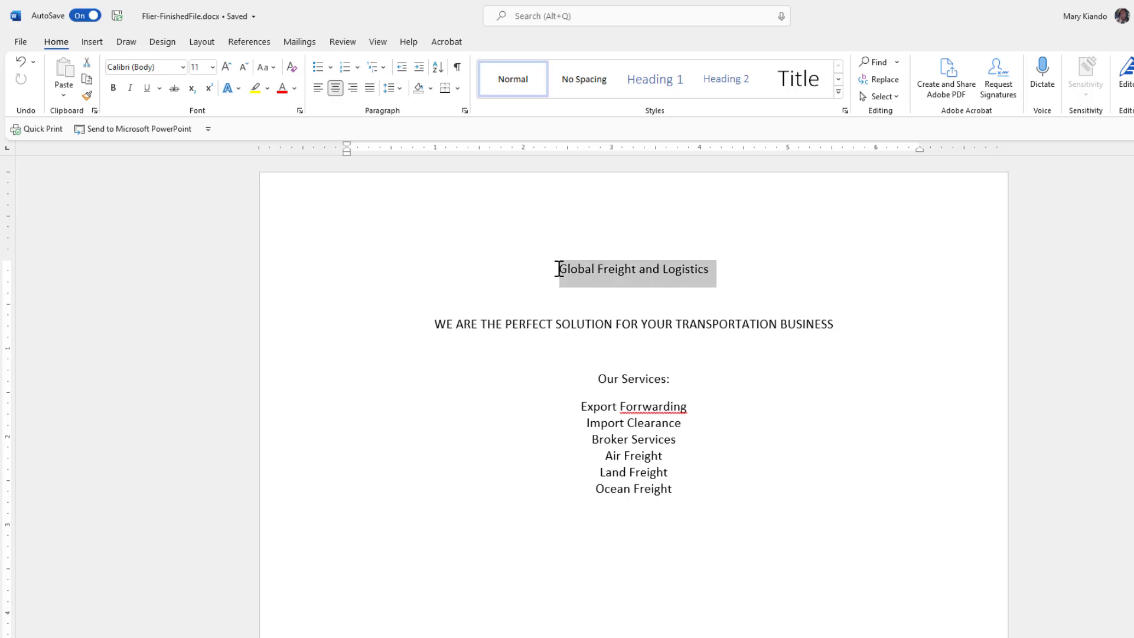
left_click(552, 272)
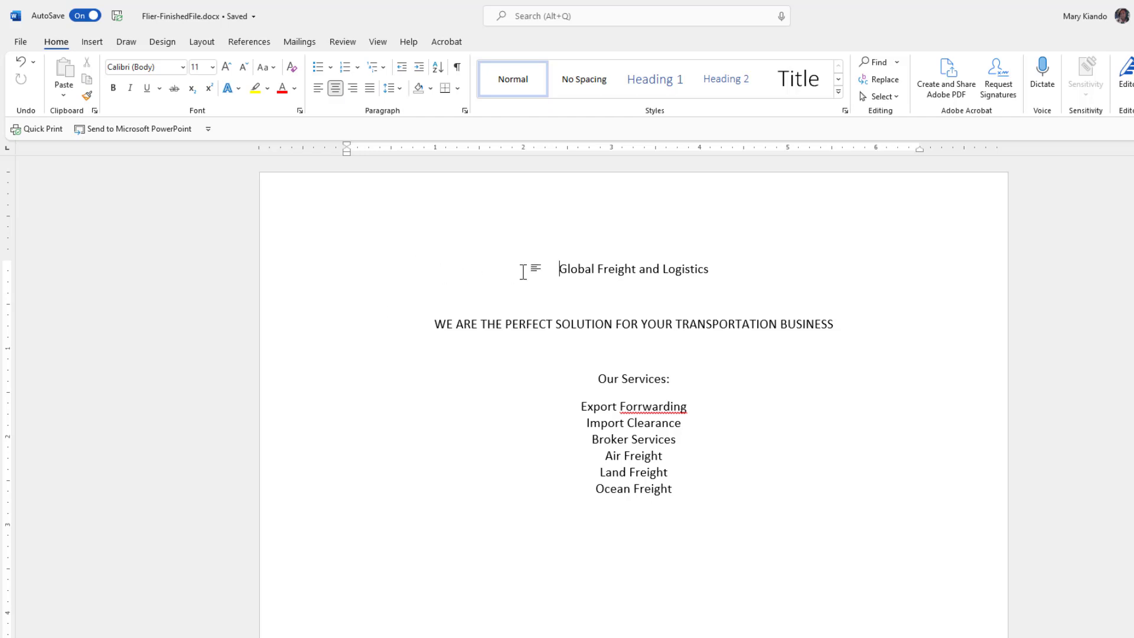
Step: Select the title line "Global Freight and Logistics" and view the available font sizes
left_click(330, 292)
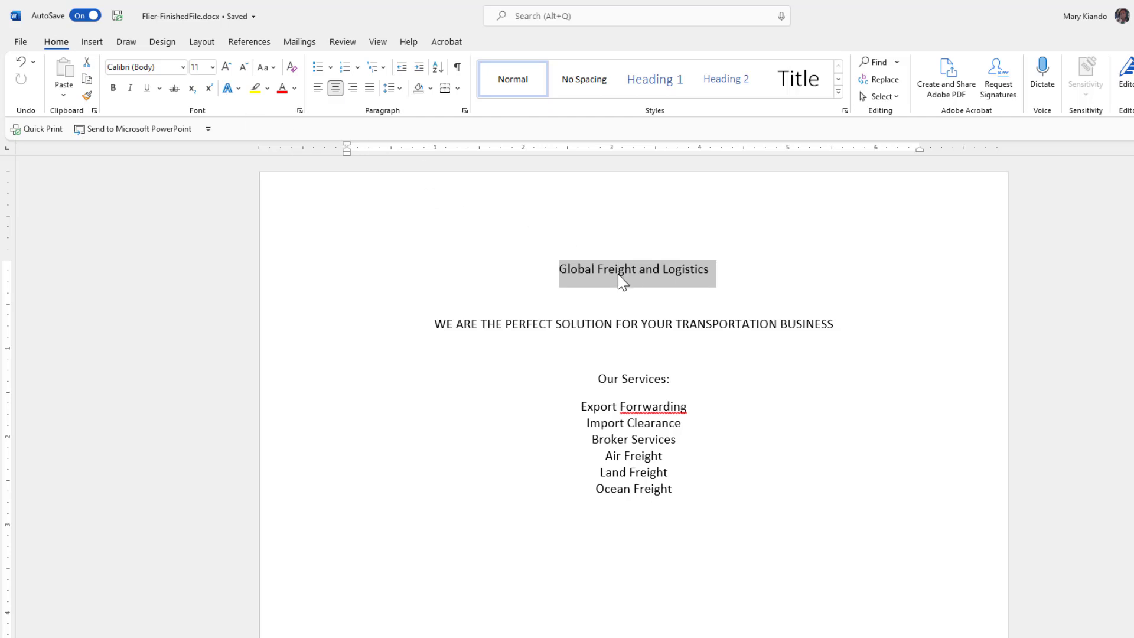
left_click(212, 69)
left_click(211, 68)
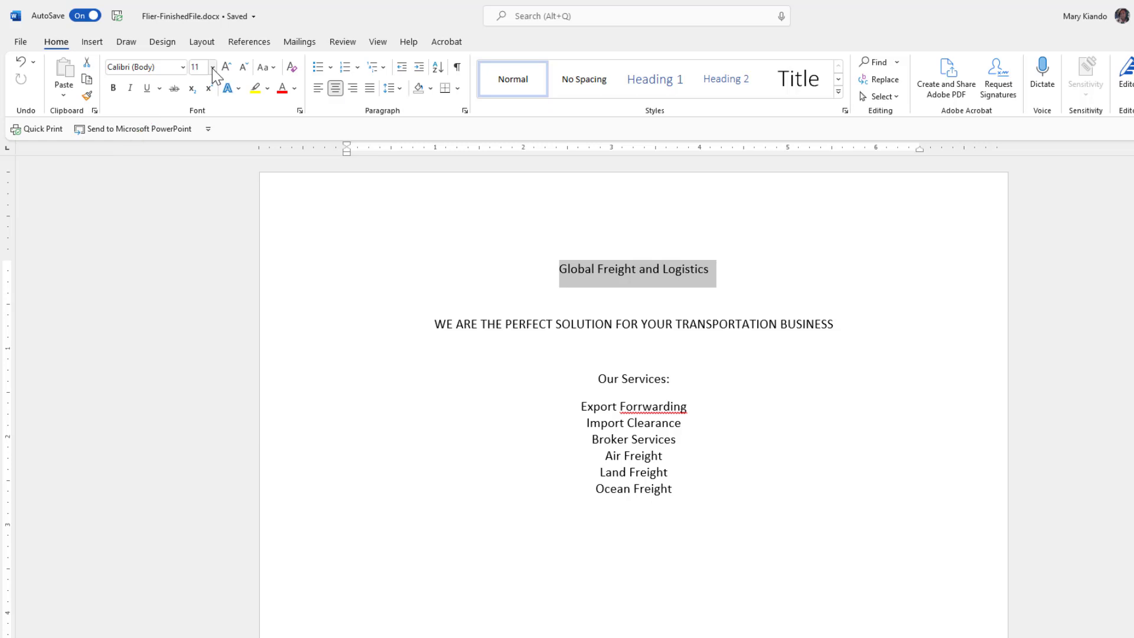
left_click(211, 69)
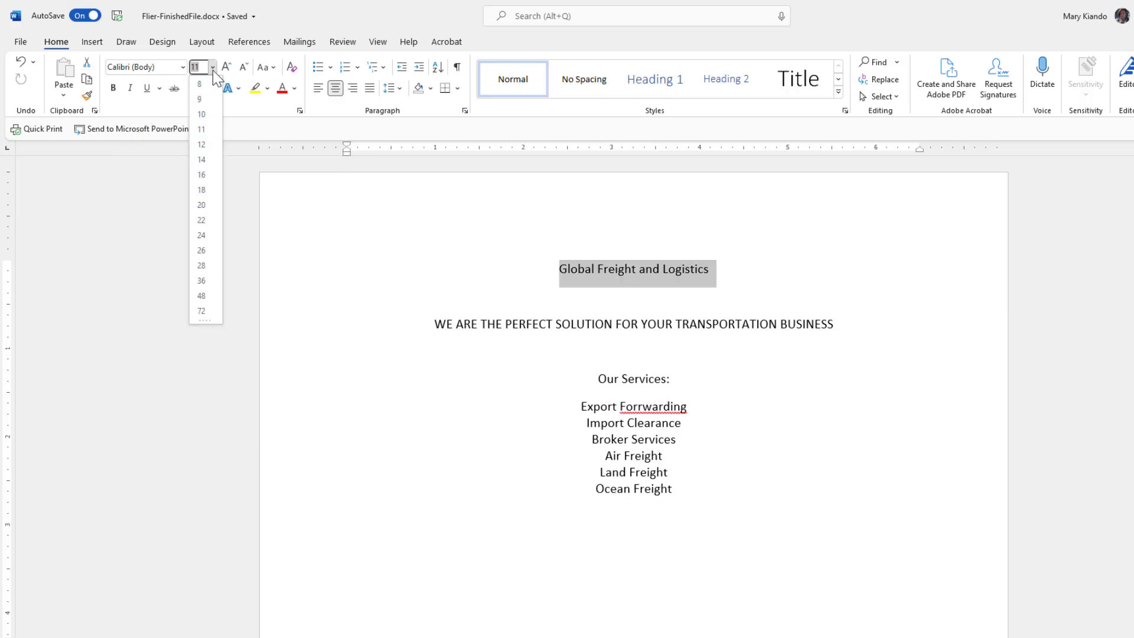
left_click(214, 67)
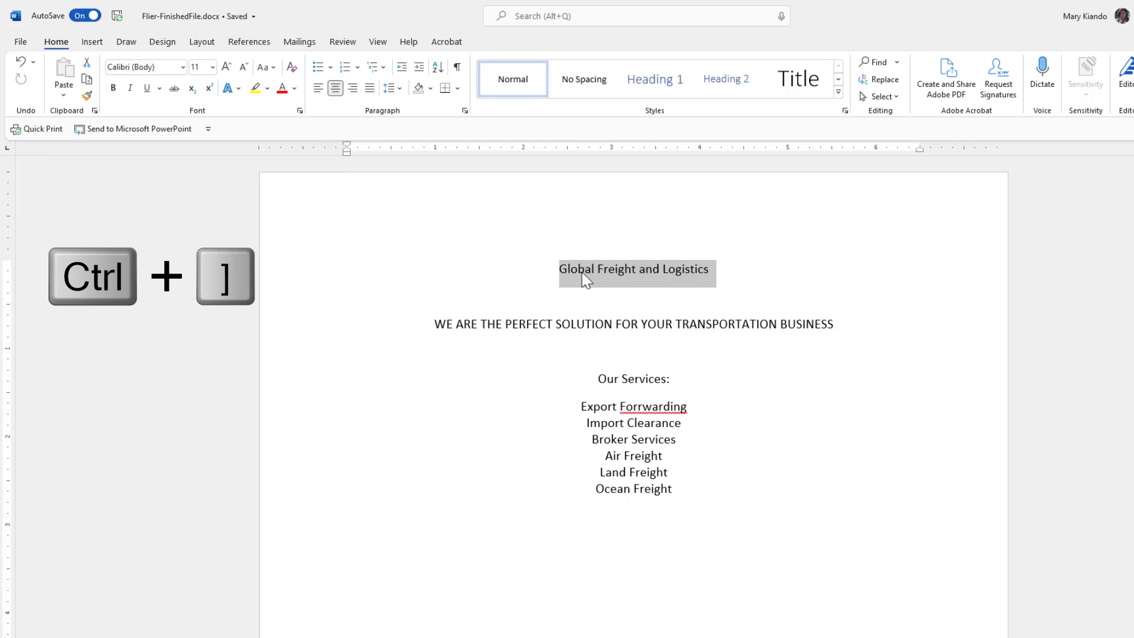
Step: Increase the font size of the title "Global Freight and Logistics" in one-point increments to 41
key("ctrl+bracketright")
key("ctrl+bracketright")
key("ctrl+bracketright")
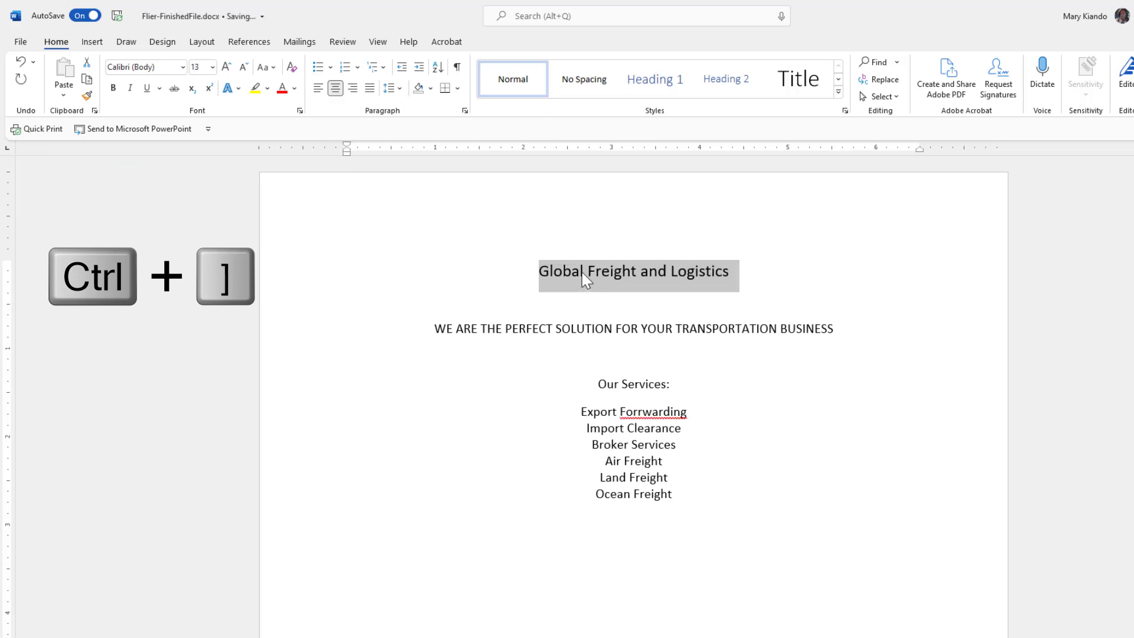
key("ctrl+bracketright")
key("ctrl+bracketright")
key("ctrl+bracketright")
key("ctrl+bracketright")
key("ctrl+bracketright")
key("ctrl+bracketright")
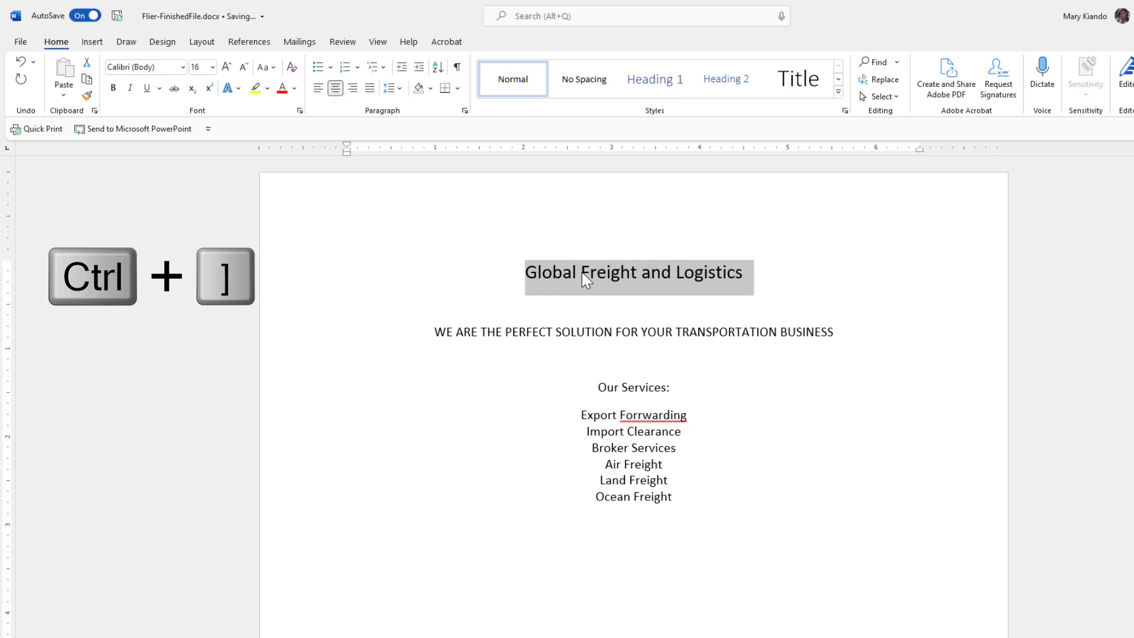
key("ctrl+bracketright")
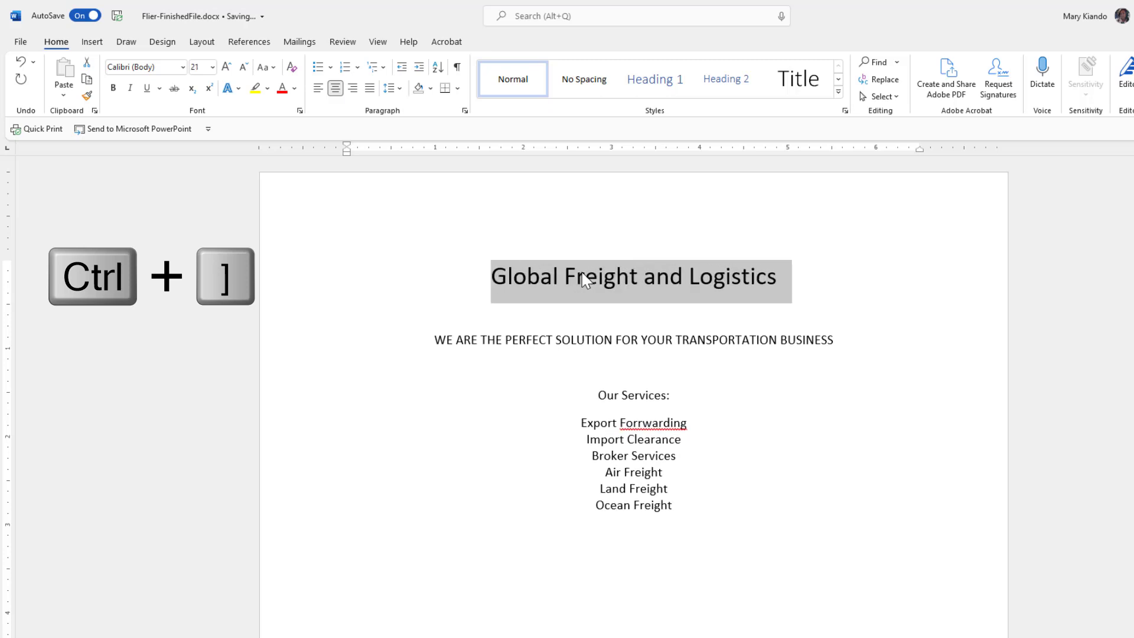
key("ctrl+bracketright")
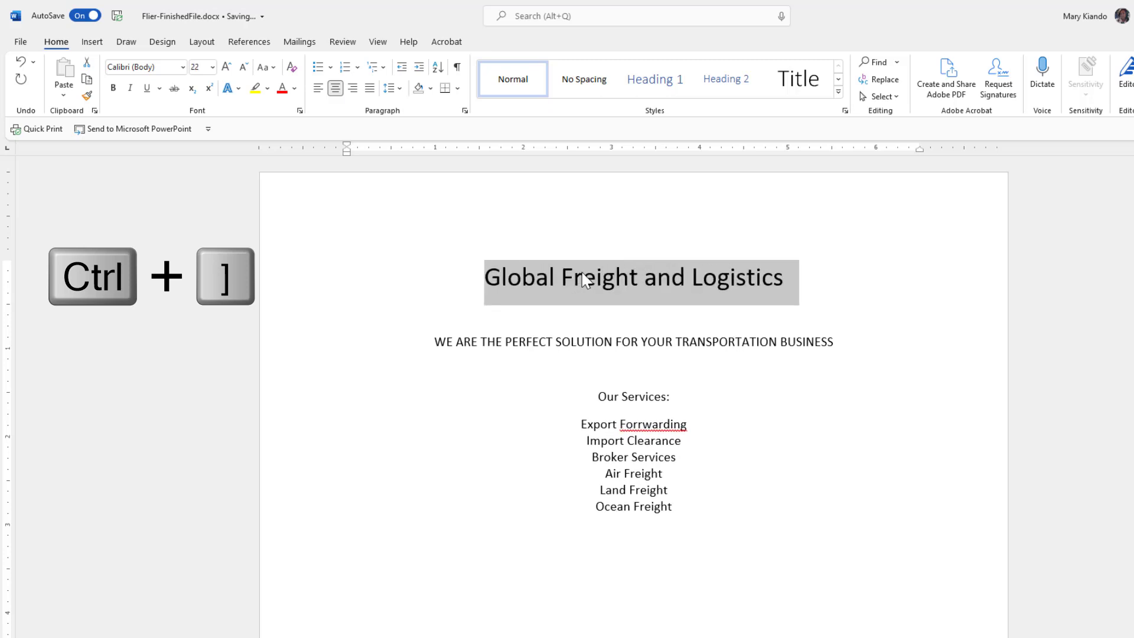
key("ctrl+bracketright")
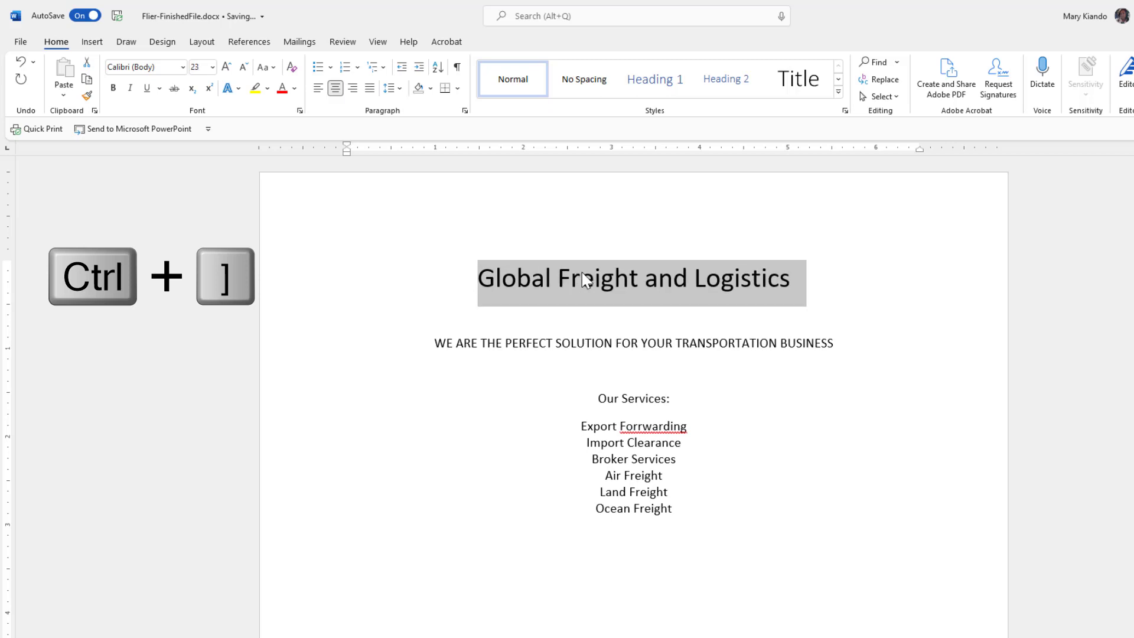
key("ctrl+bracketright")
key("ctrl+bracketright")
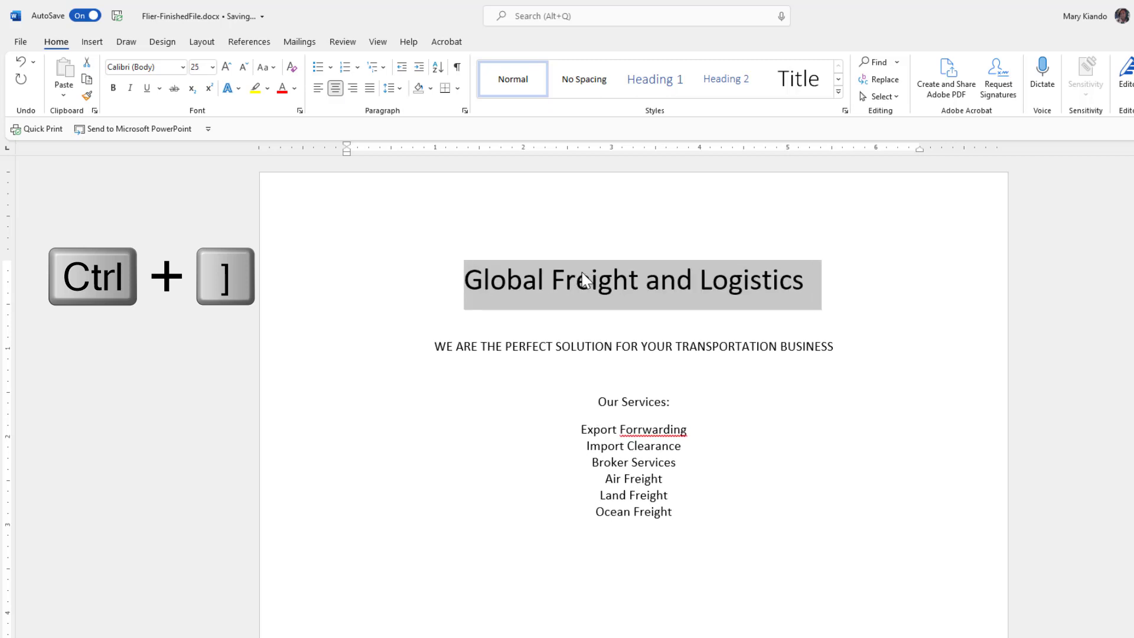
key("ctrl+bracketright")
key("ctrl+bracketright")
key("ctrl+bracketright")
key("ctrl+bracketright")
key("ctrl+bracketright")
key("ctrl+bracketright")
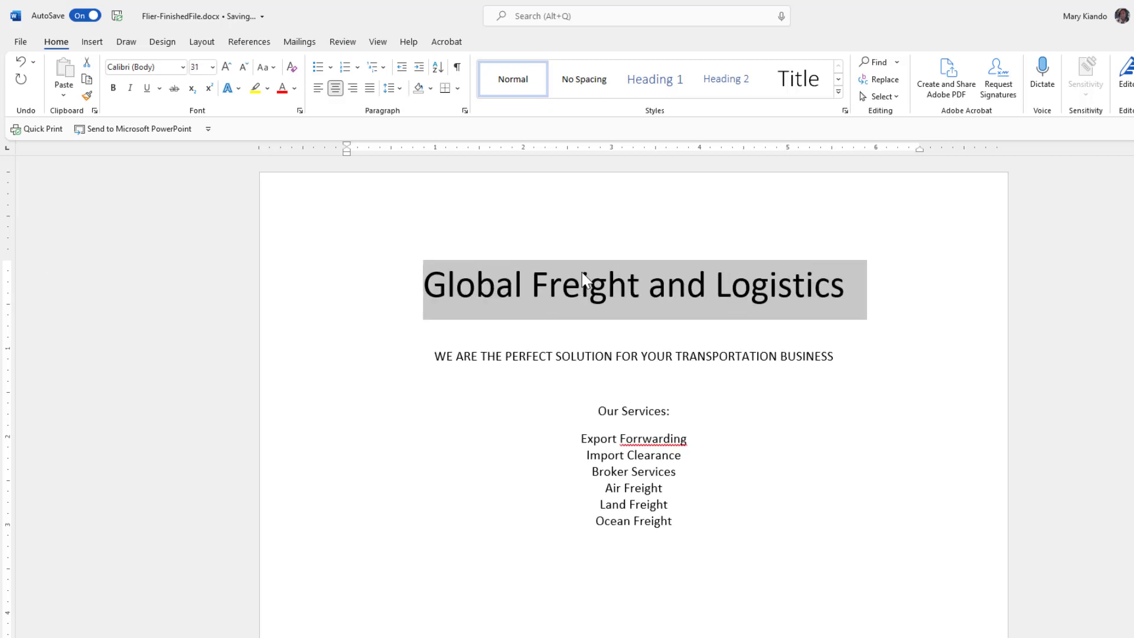
key("ctrl+bracketright")
key("ctrl+bracketright")
key("ctrl+bracketright")
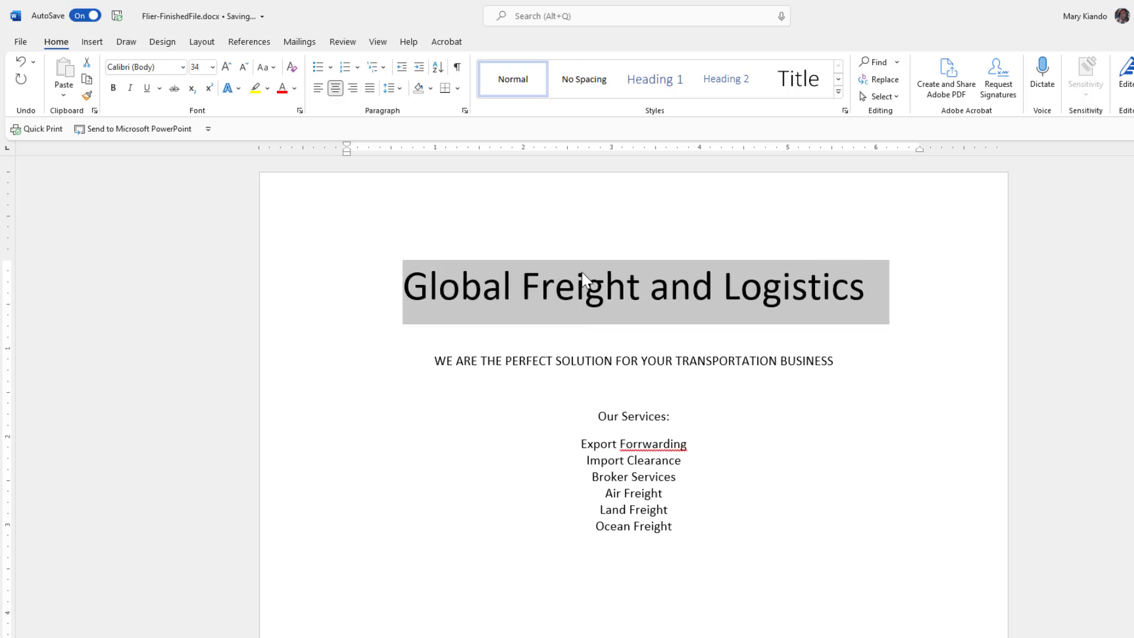
key("ctrl+bracketright")
key("ctrl+bracketright")
key("ctrl+bracketright")
key("ctrl+bracketright")
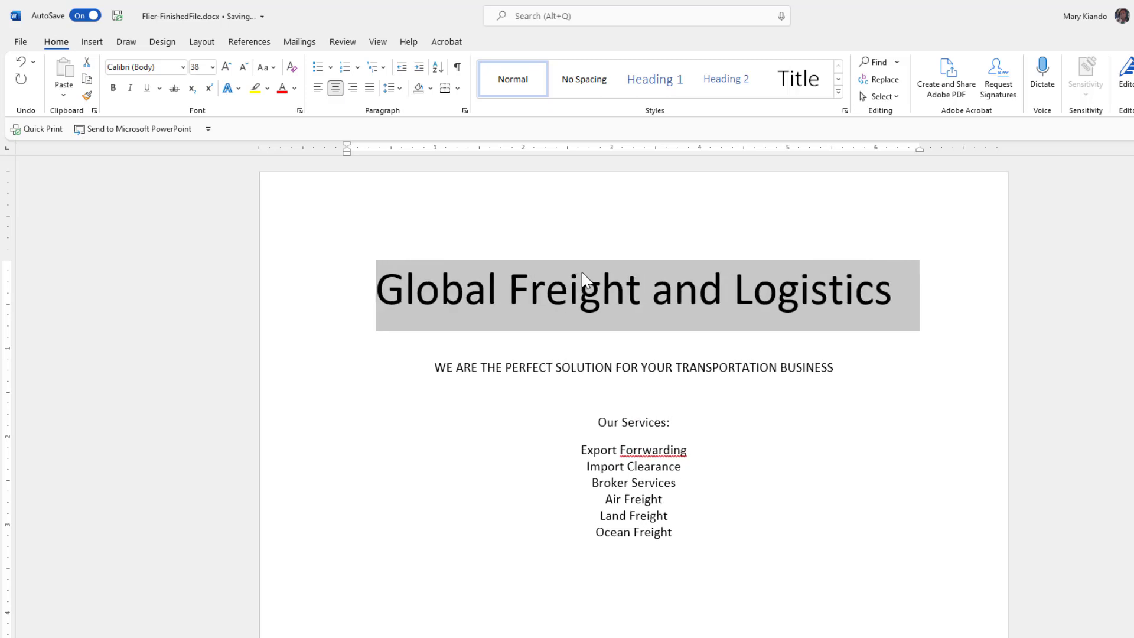
key("ctrl+bracketright")
key("ctrl+bracketright")
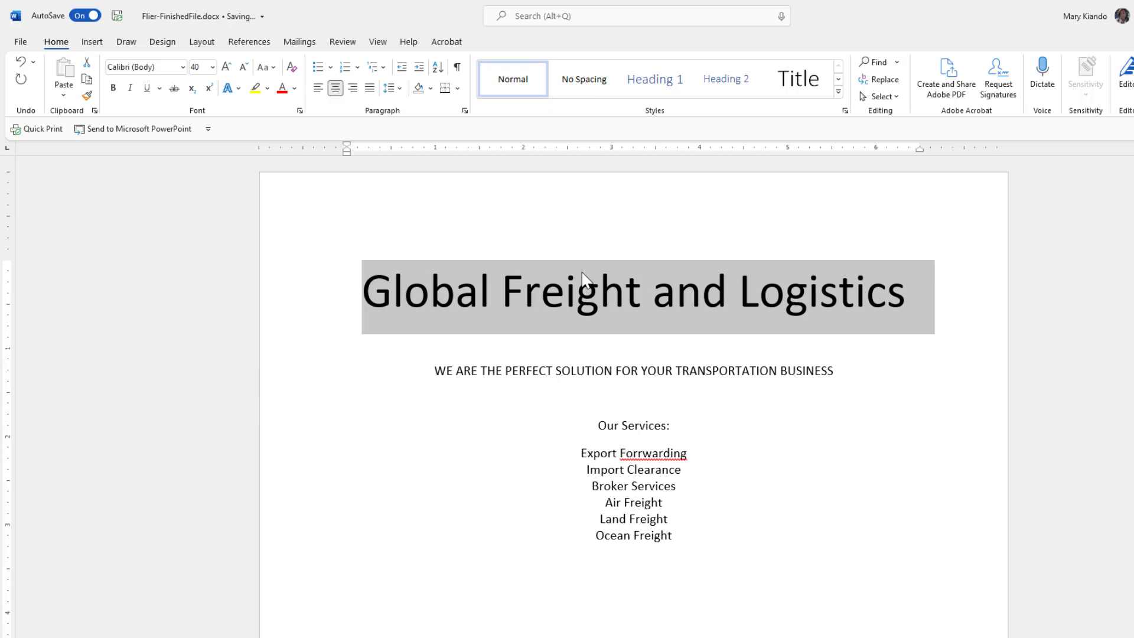
key("ctrl+bracketright")
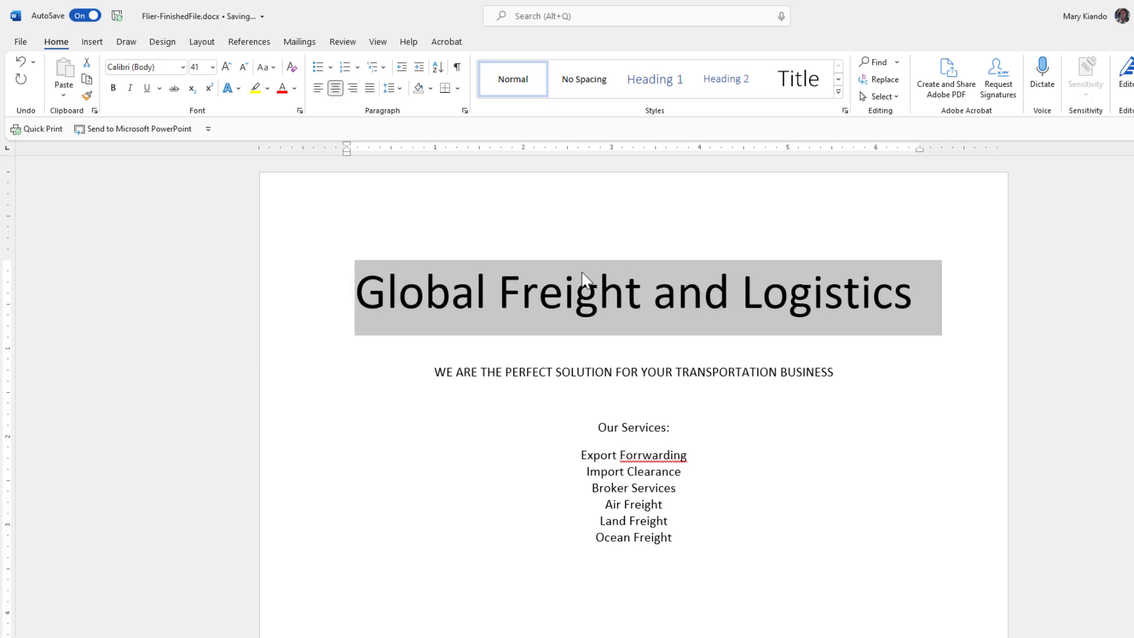
Step: Decrease the font size of the title "Global Freight and Logistics" in one-point decrements to 32
key("ctrl+bracketleft")
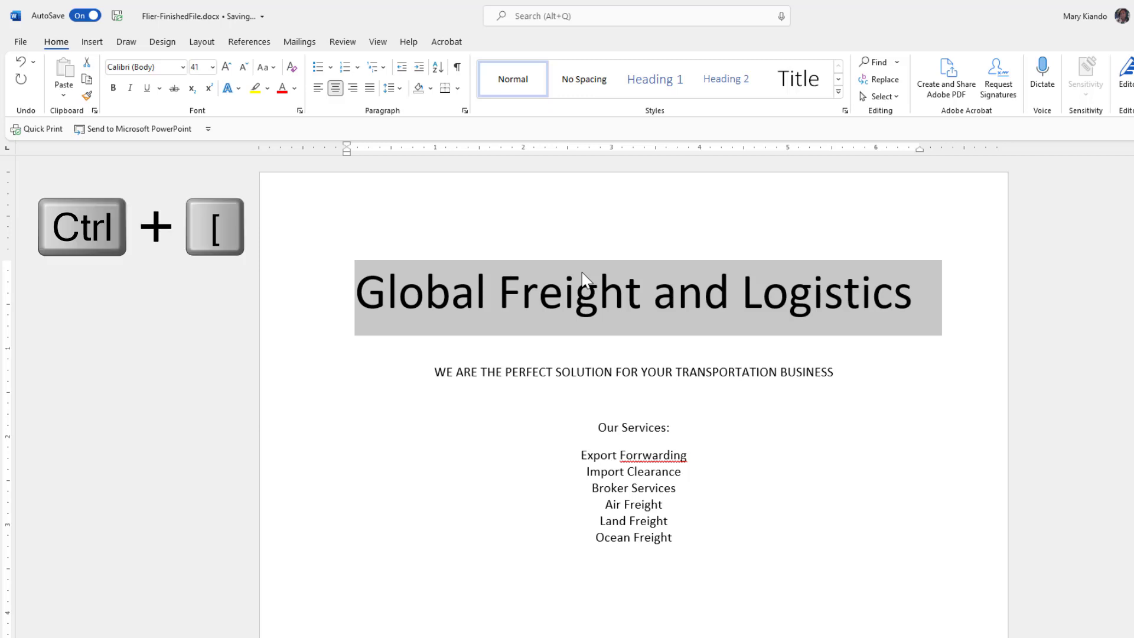
key("ctrl+bracketleft")
key("ctrl+bracketleft")
key("ctrl+bracketleft")
key("ctrl+bracketleft")
key("ctrl+bracketleft")
key("ctrl+bracketleft")
key("ctrl+bracketleft")
key("ctrl+bracketleft")
key("ctrl+bracketleft")
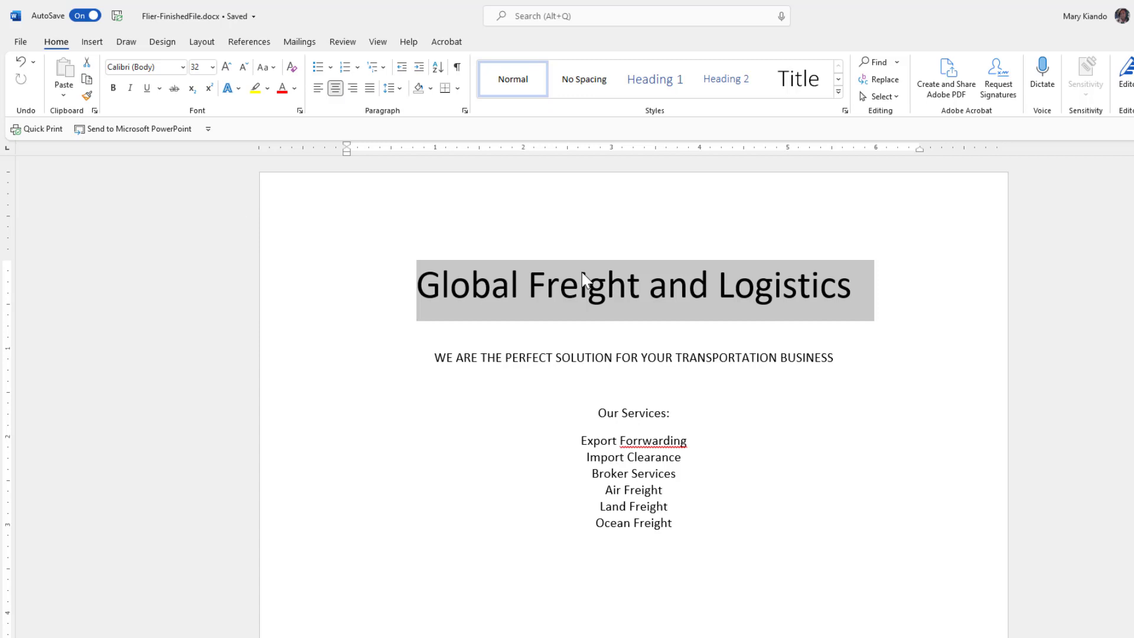
Step: Increase the title's font size in one-point increments to 39 and deselect the text
key("ctrl+bracketright")
key("ctrl+bracketright")
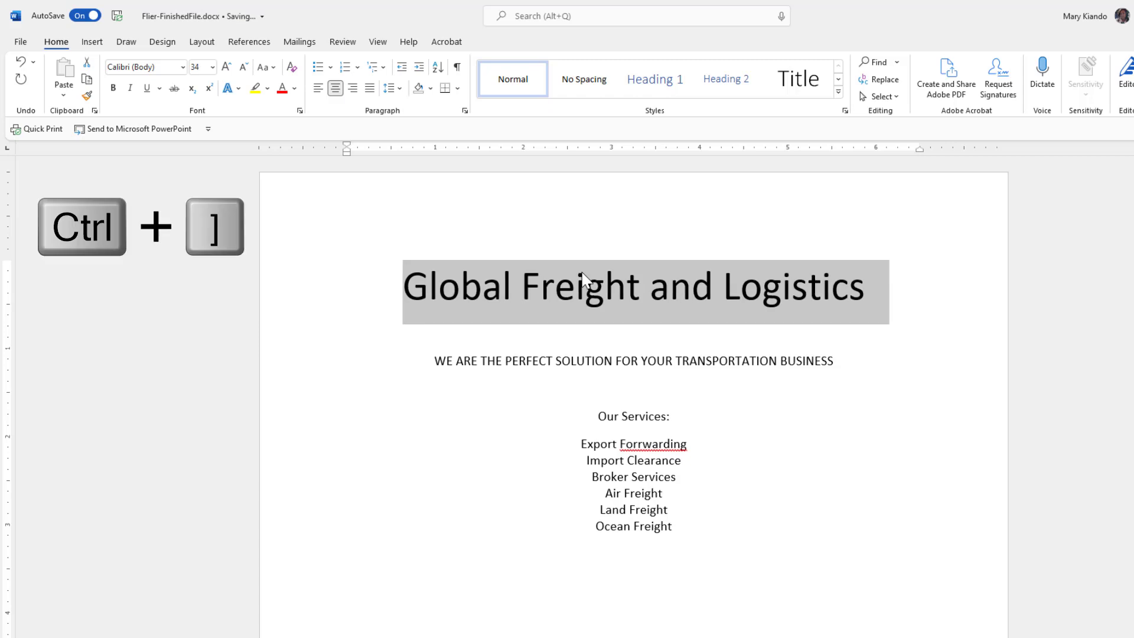
key("ctrl+bracketright")
key("ctrl+bracketright")
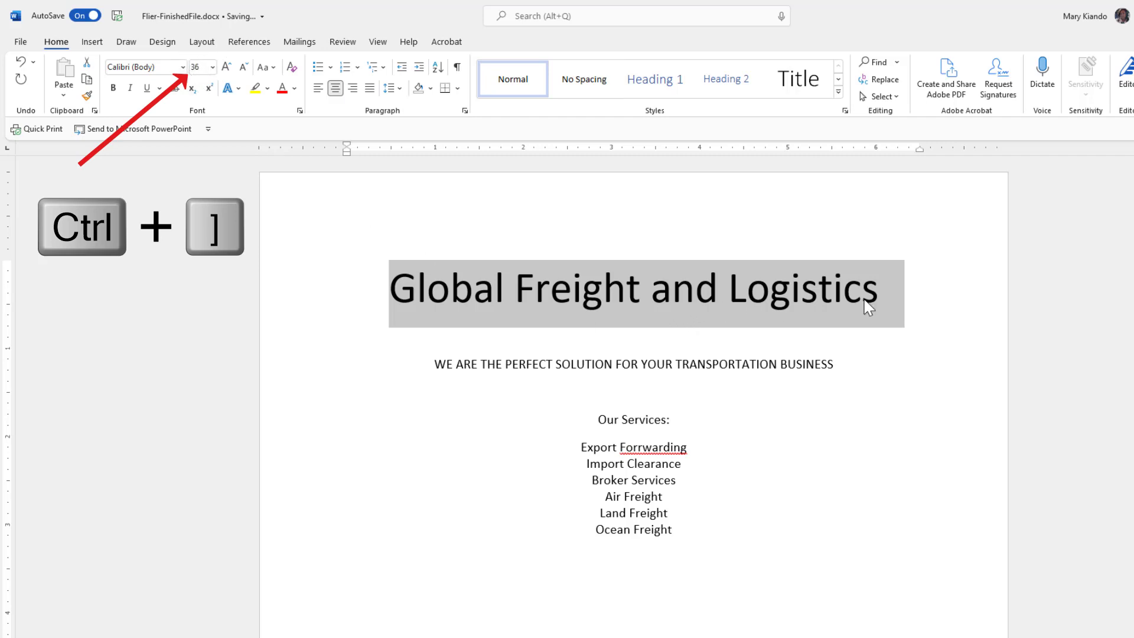
key("ctrl+bracketright")
key("ctrl+bracketright")
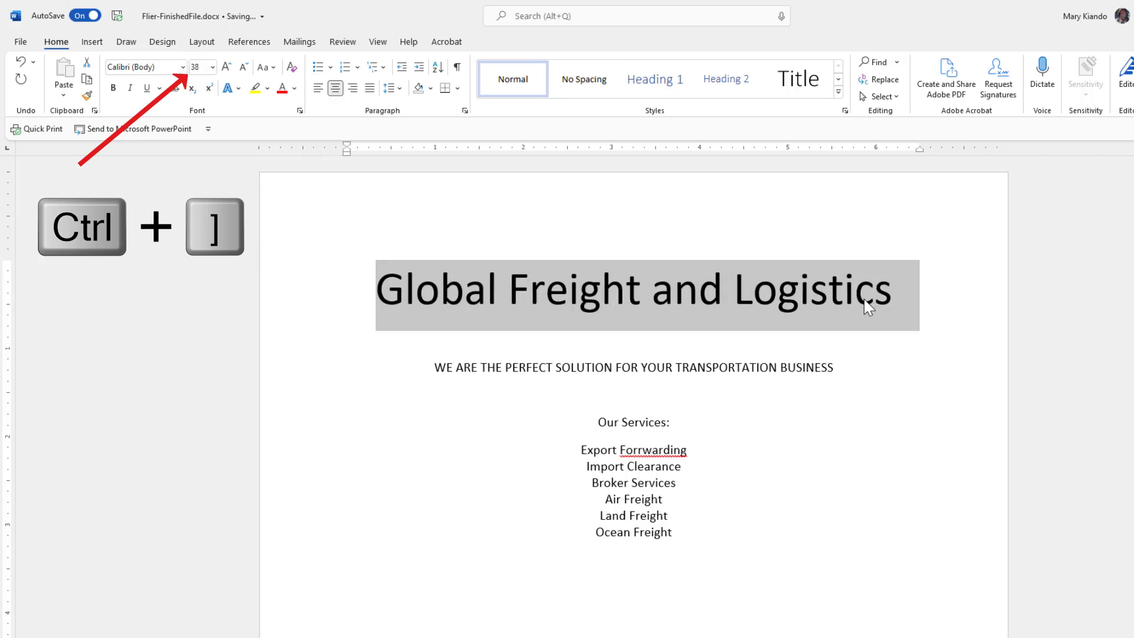
key("ctrl+bracketright")
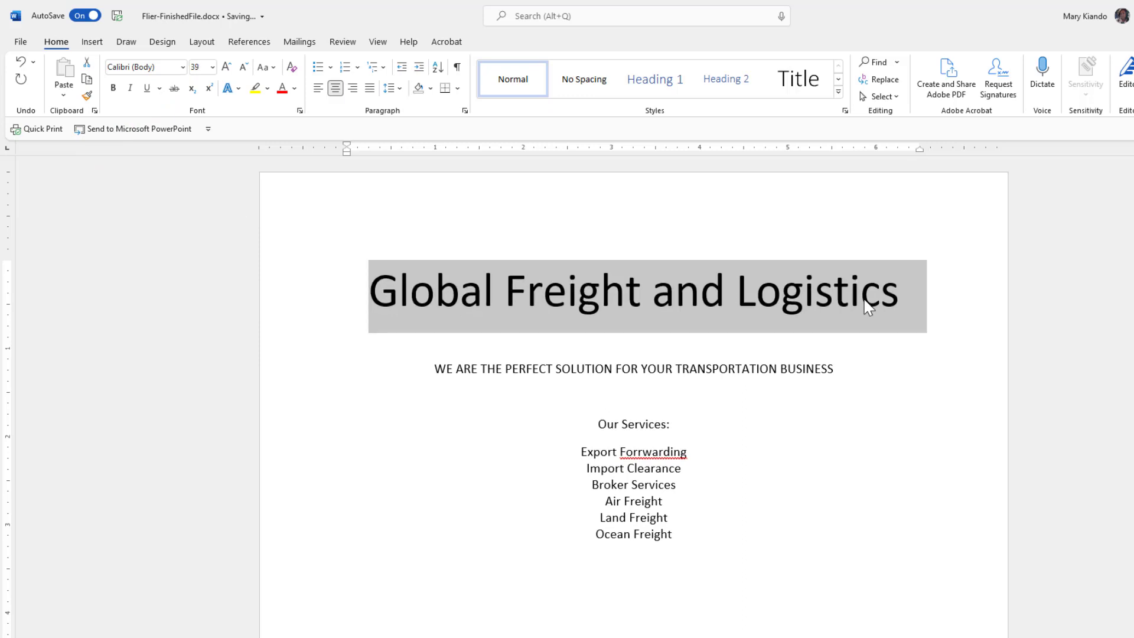
left_click(906, 292)
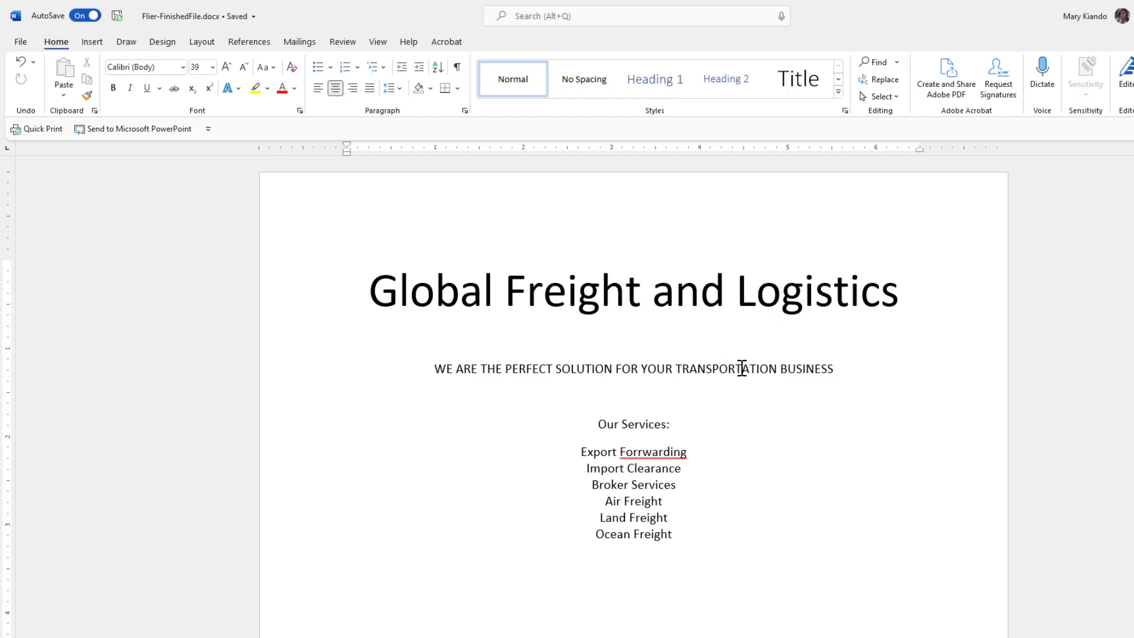
Step: Select the "WE ARE THE PERFECT SOLUTION FOR YOUR TRANSPORTATION BUSINESS" line and increase its font size point by point to 25
left_click(435, 368)
left_click(332, 393)
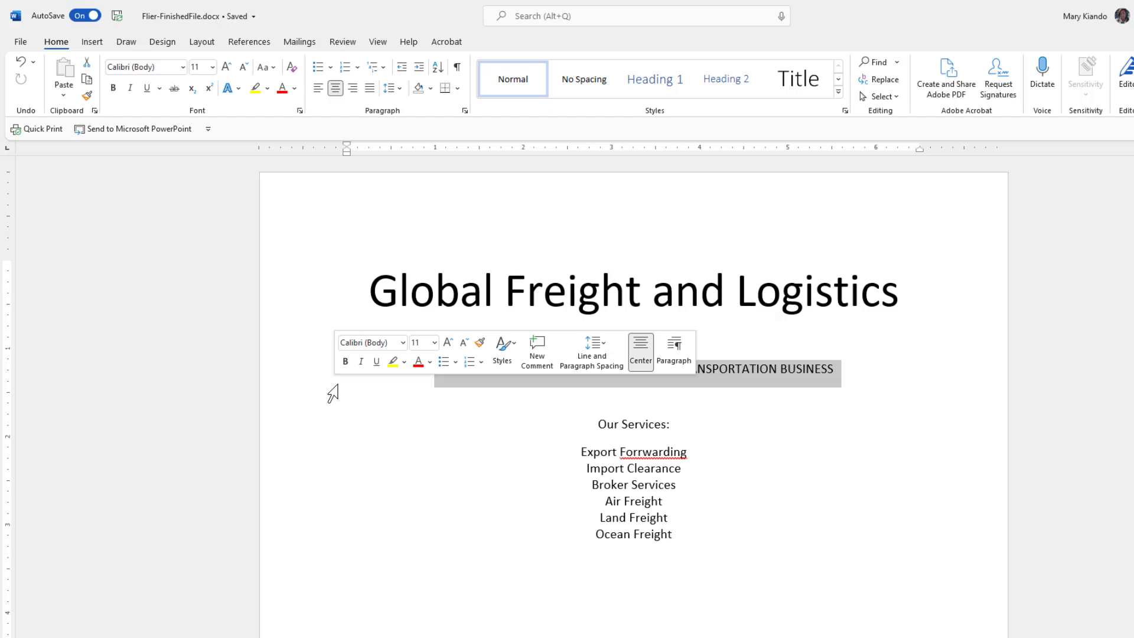
key("ctrl+bracketright")
key("ctrl+bracketright")
key("ctrl+bracketright")
key("ctrl+bracketright")
key("ctrl+bracketright")
key("ctrl+bracketright")
key("ctrl+bracketright")
key("ctrl+bracketright")
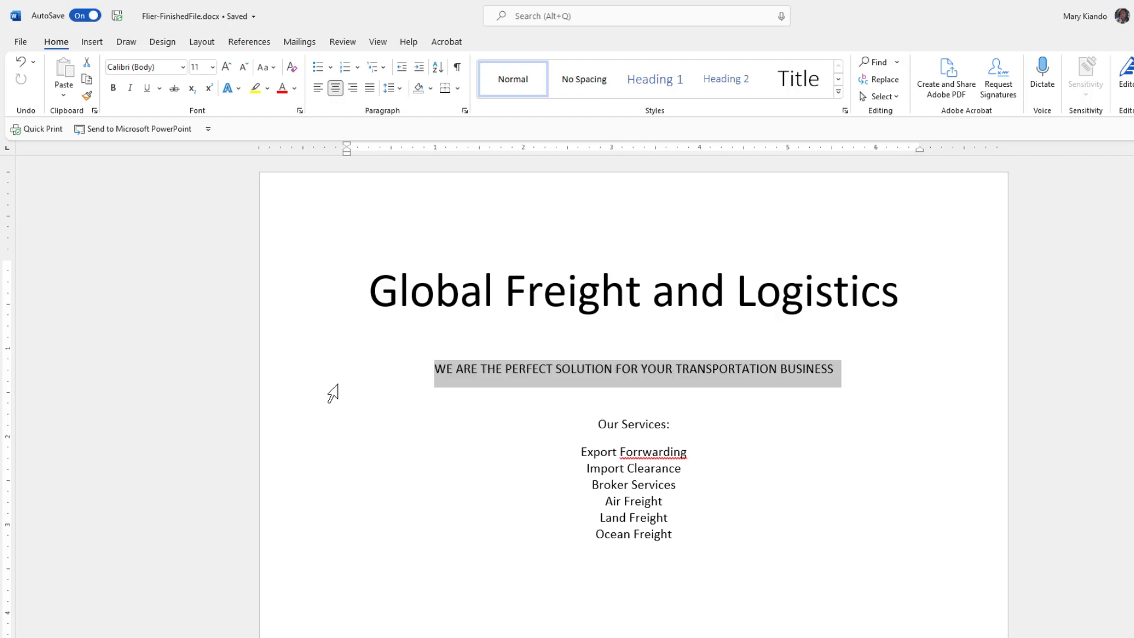
key("ctrl+bracketright")
key("ctrl+bracketright")
key("ctrl+bracketright")
key("ctrl+bracketright")
key("ctrl+bracketright")
key("ctrl+bracketright")
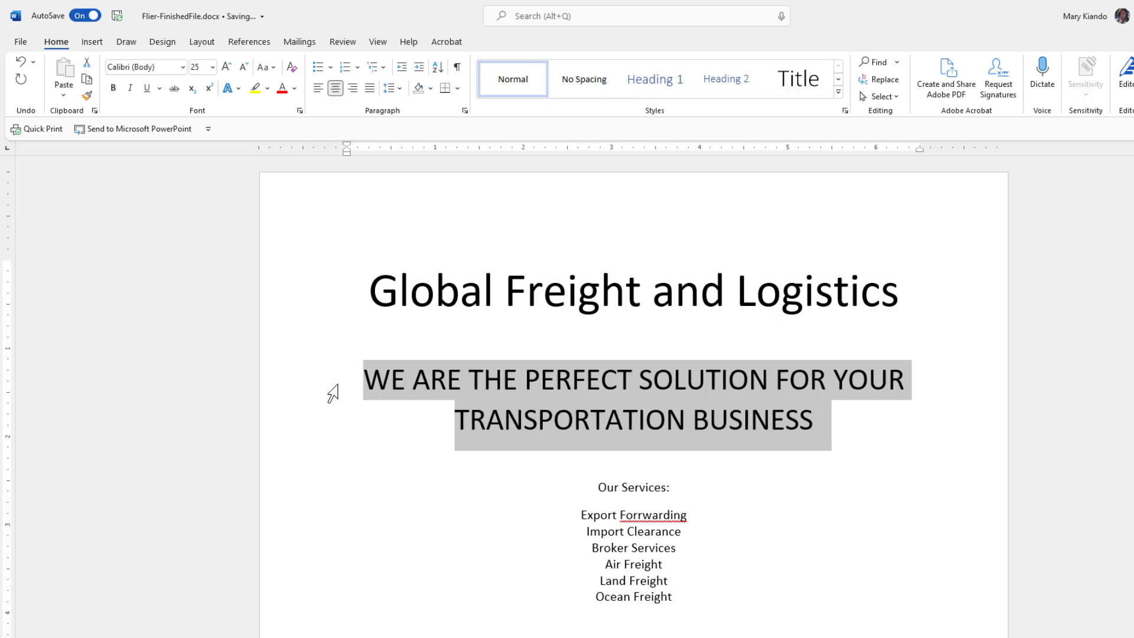
Step: Place the insertion point on the blank line below the title and search online pictures for "Logistics" without inserting one
left_click(620, 334)
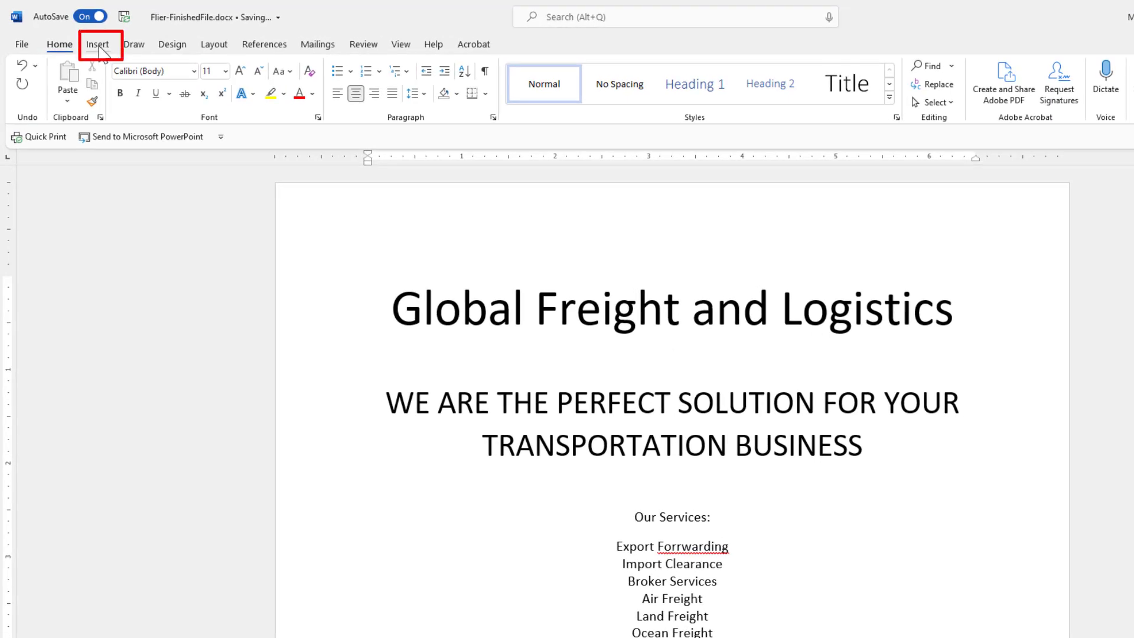
left_click(100, 50)
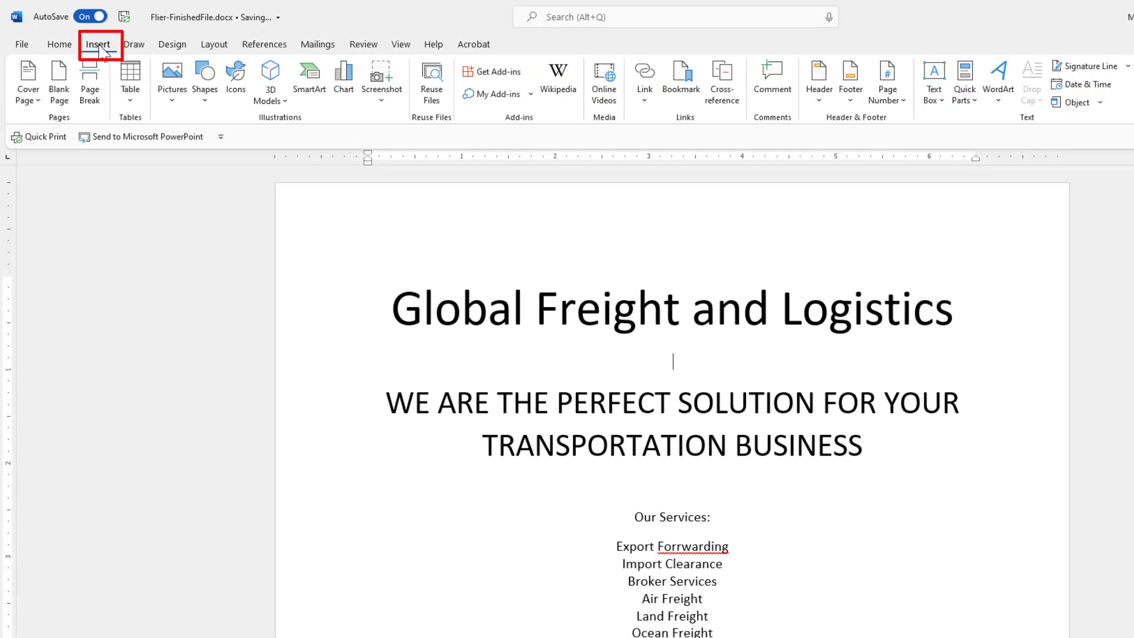
left_click(172, 103)
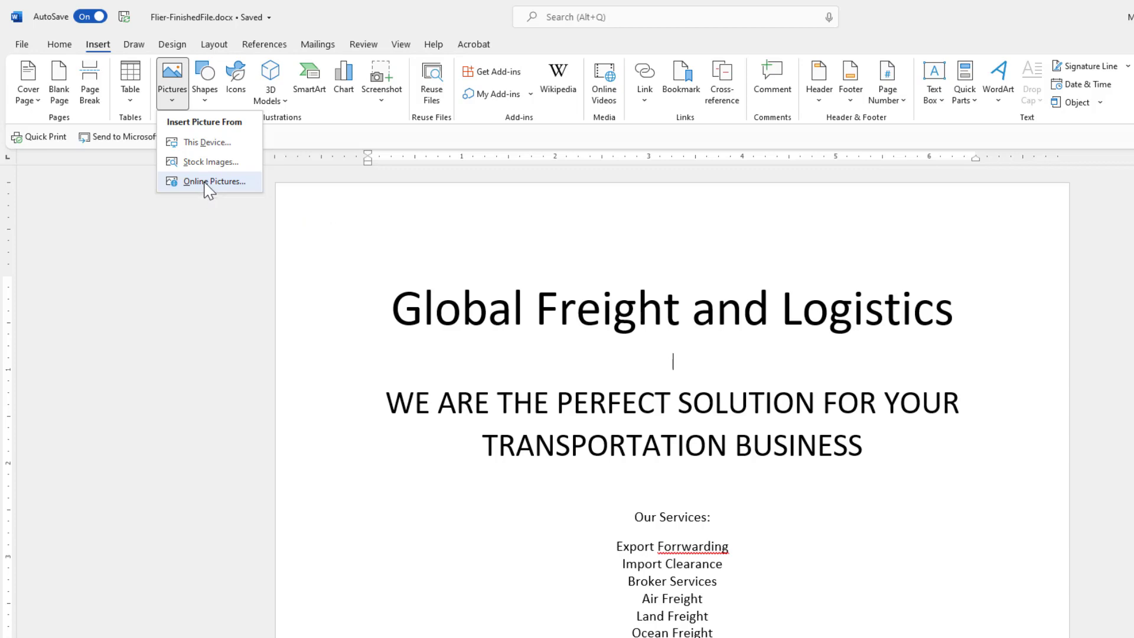
left_click(205, 182)
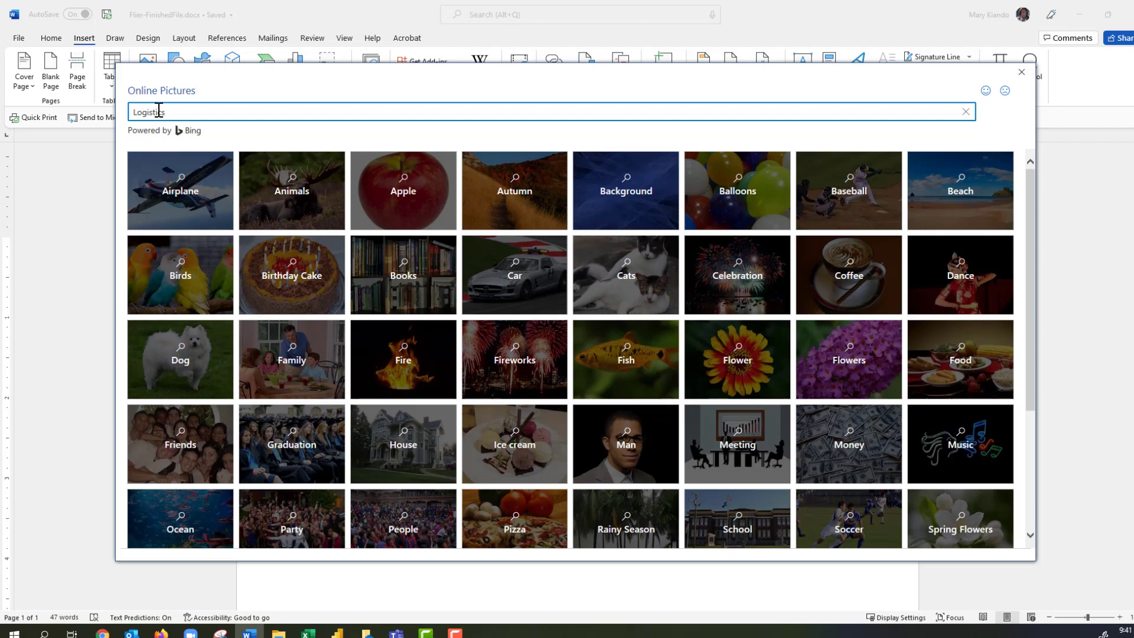
key("Return")
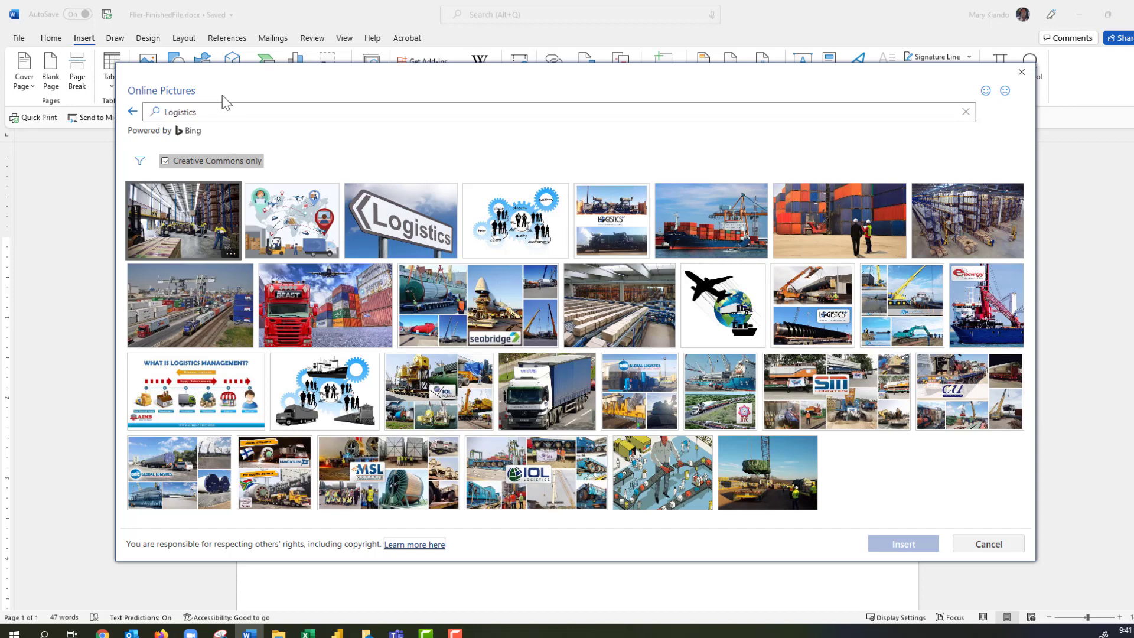
left_click(996, 546)
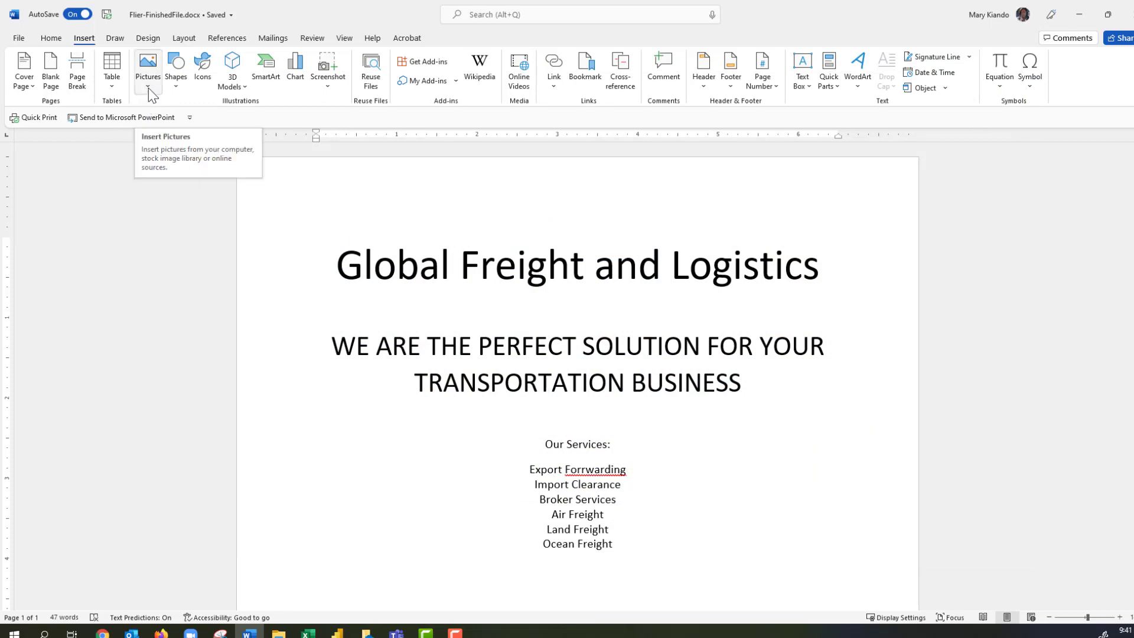
left_click(148, 87)
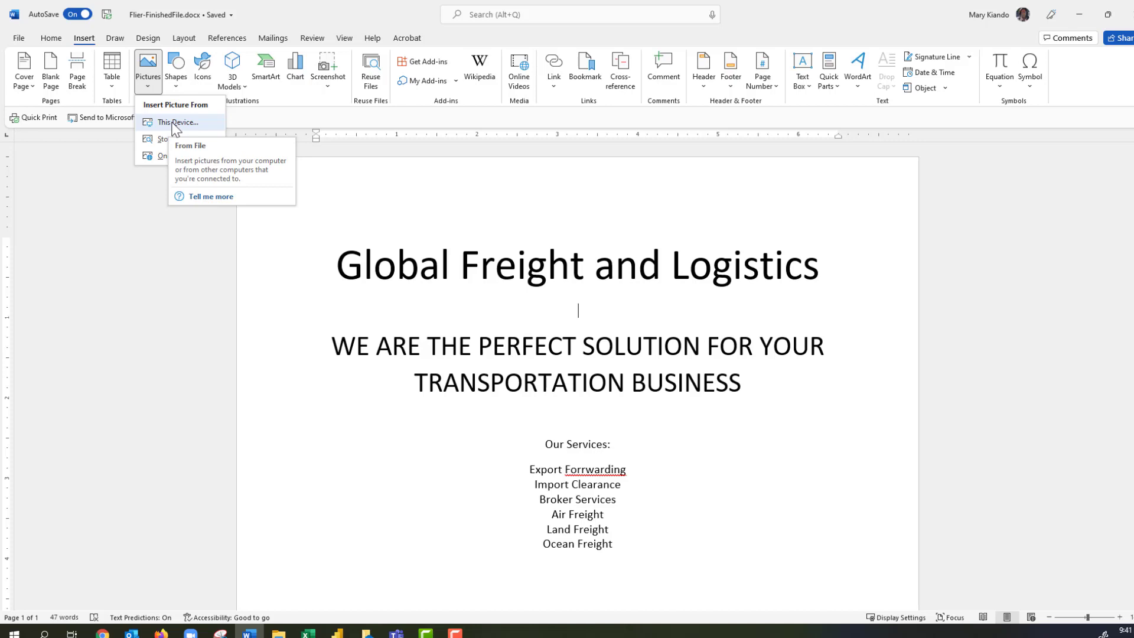
left_click(581, 309)
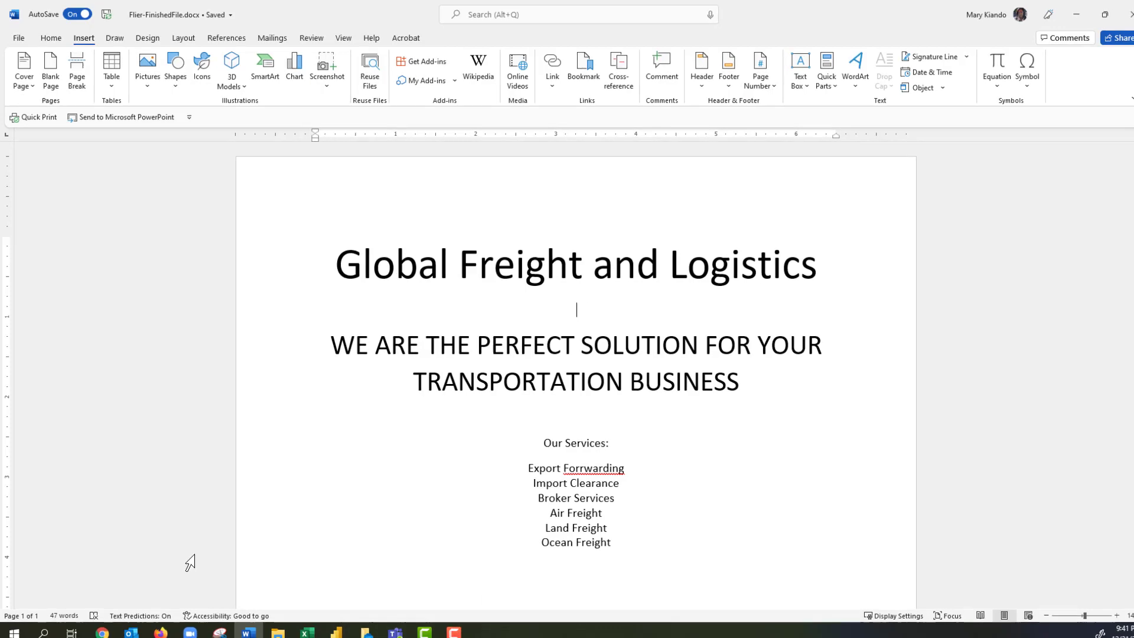
Step: Switch to Chrome and search Google Images for "freight forwarder"
left_click(101, 627)
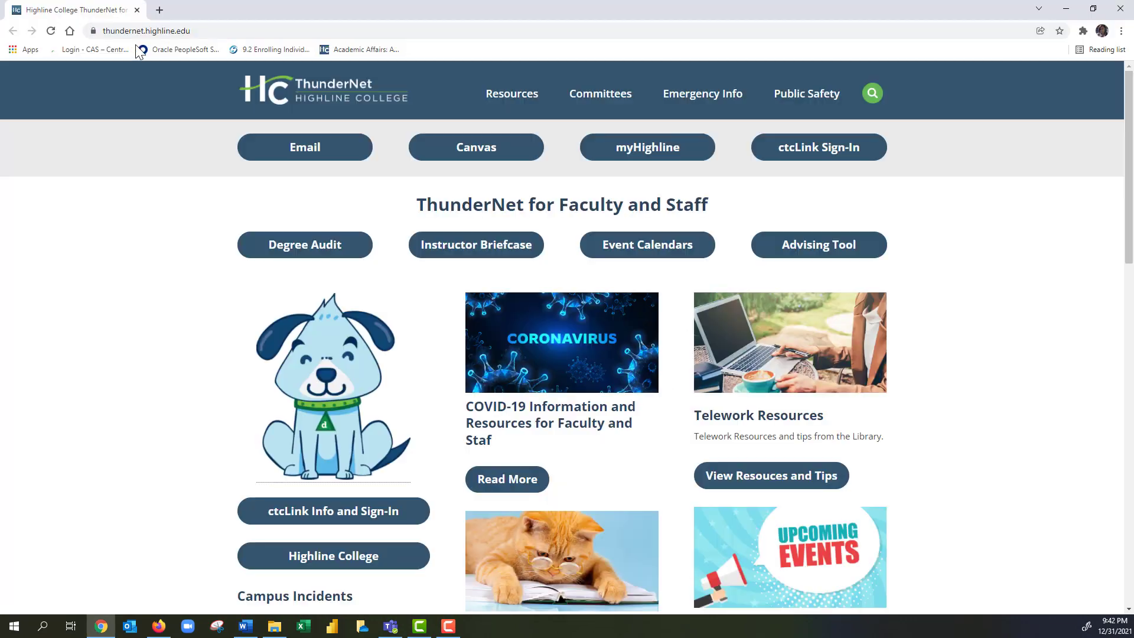
left_click(202, 32)
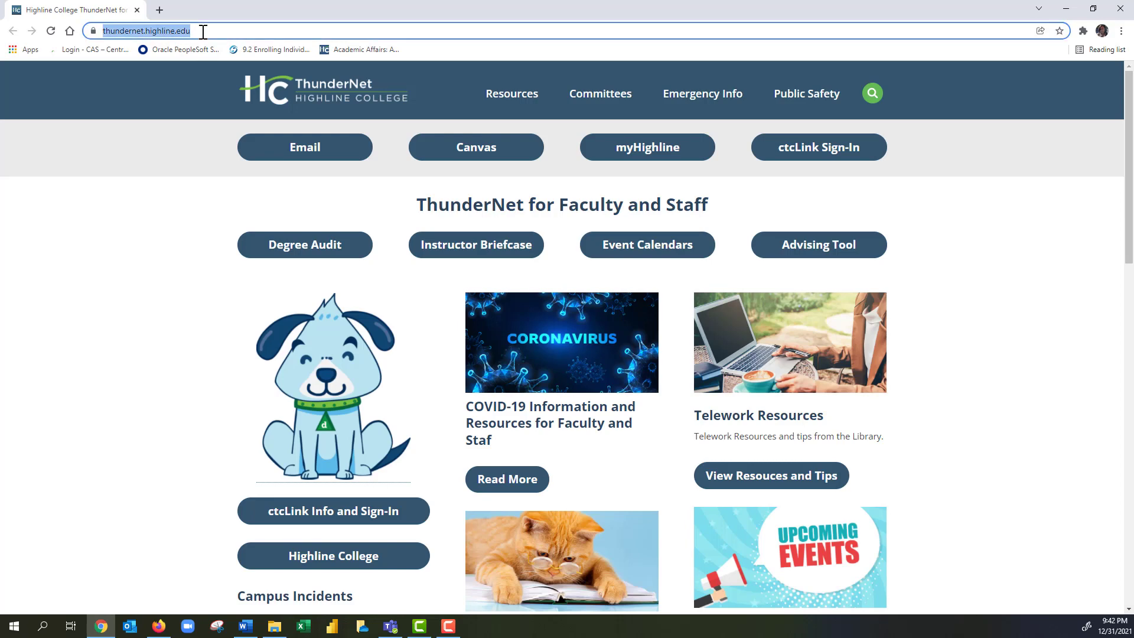
left_click_drag(207, 32, 104, 31)
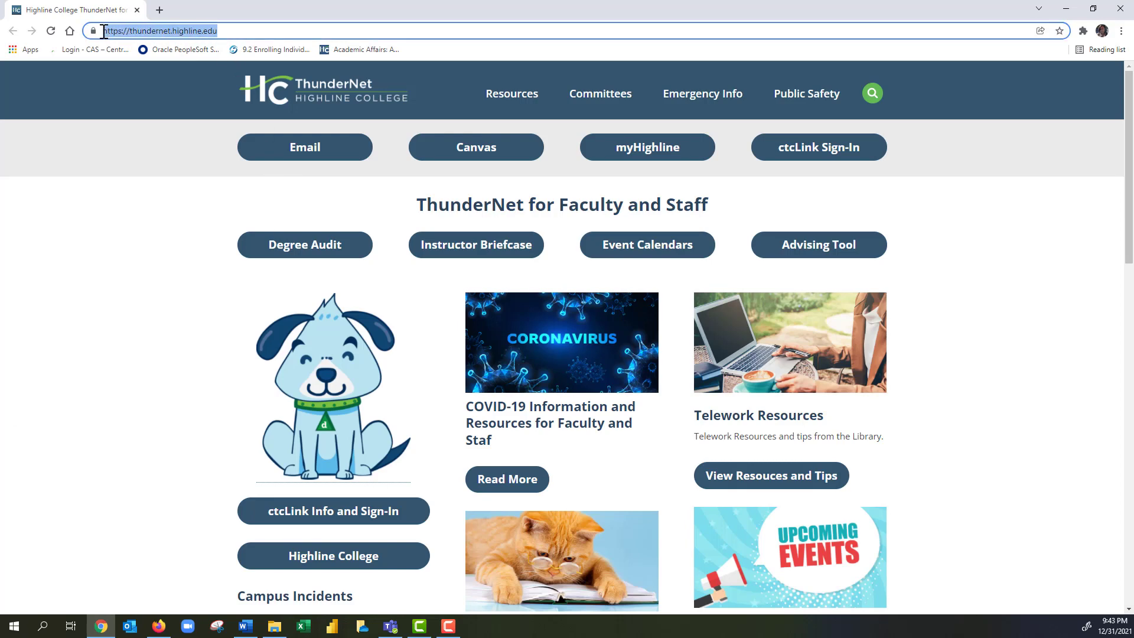
type("frei")
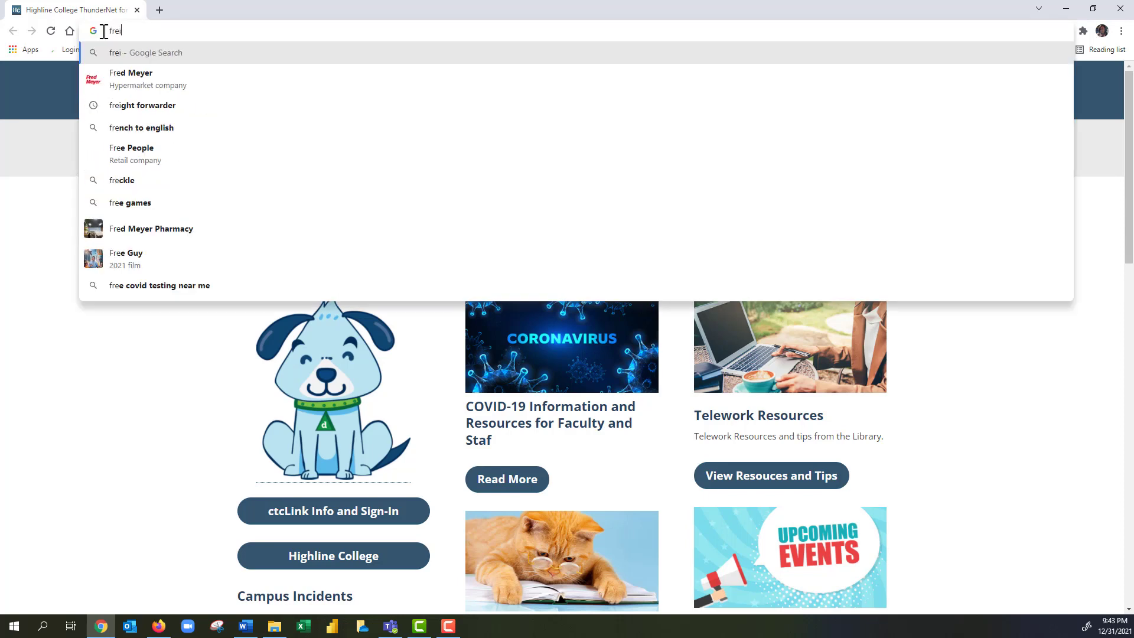
type("ght forwarder")
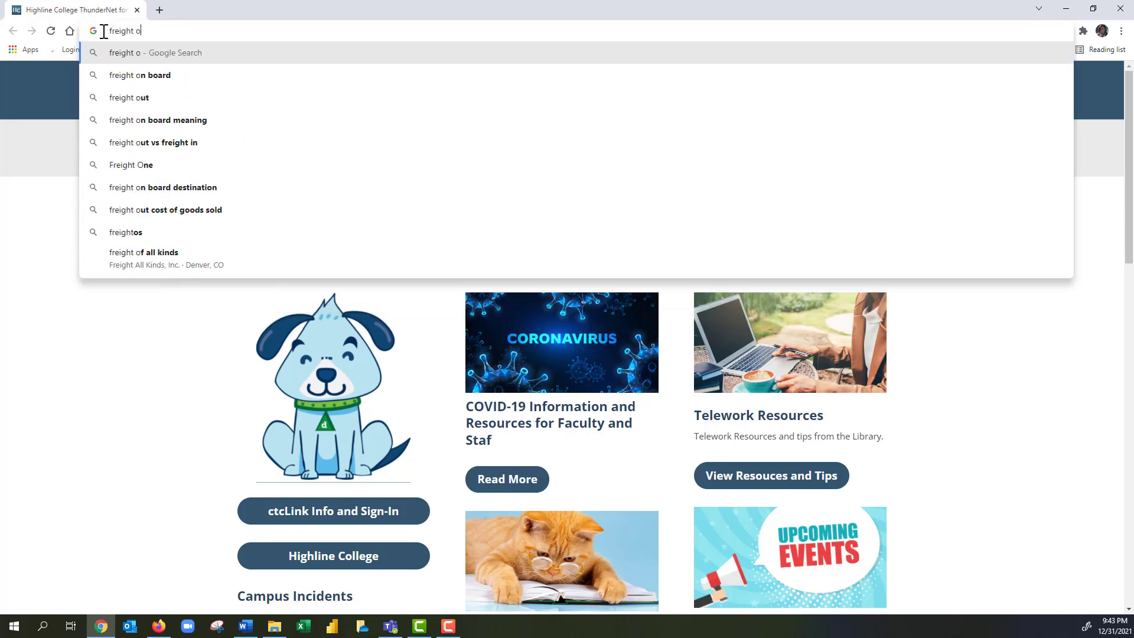
key("Return")
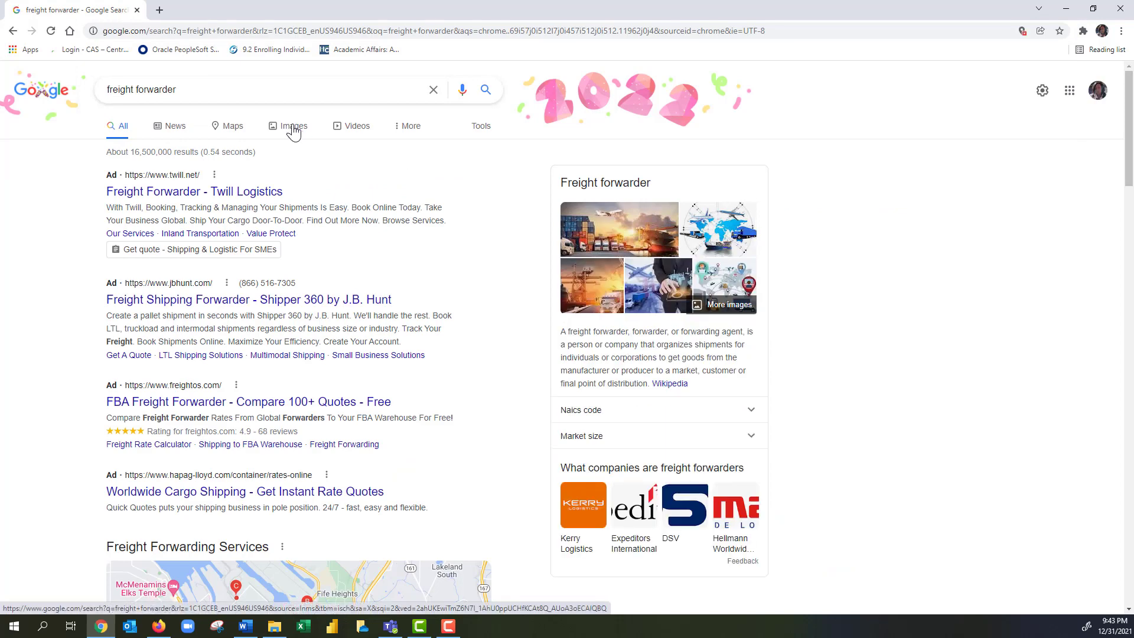
left_click(294, 131)
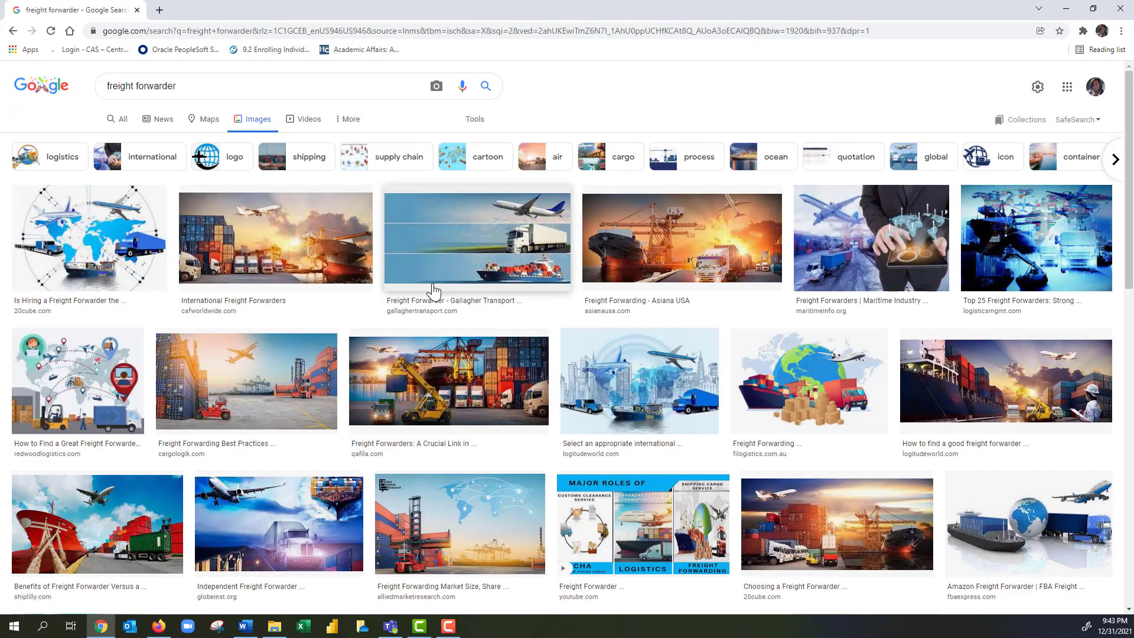
Step: Save the Gallagher Transport image of the plane, truck and ship as freight-forwarder.jpg in the Desktop's Word Notes > Video05 folder
left_click(453, 221)
left_click(459, 220)
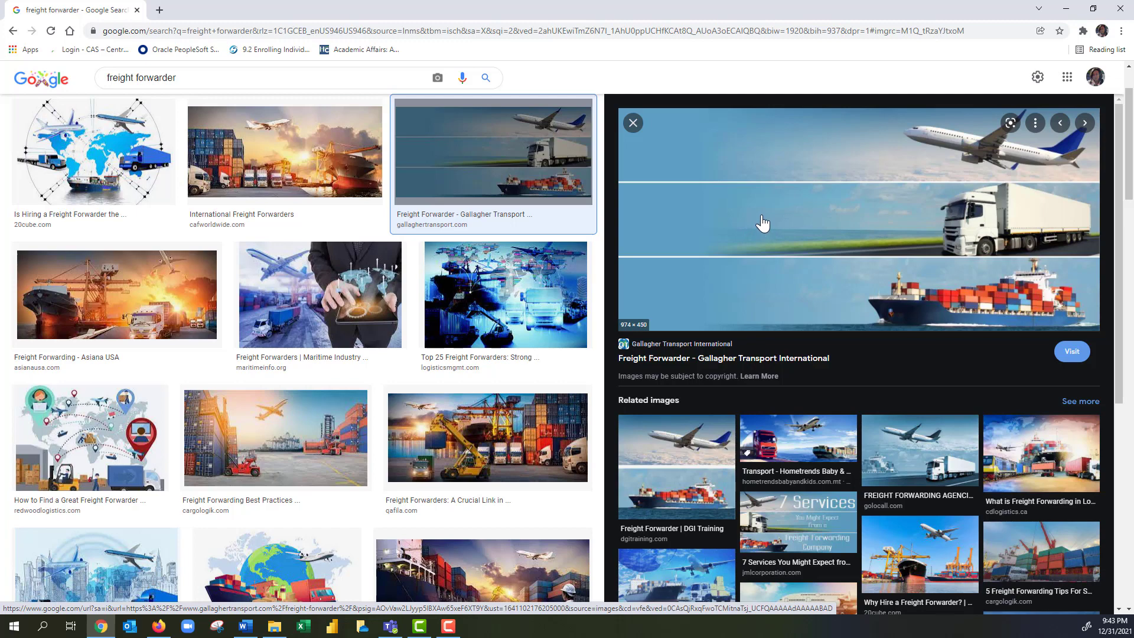
right_click(763, 223)
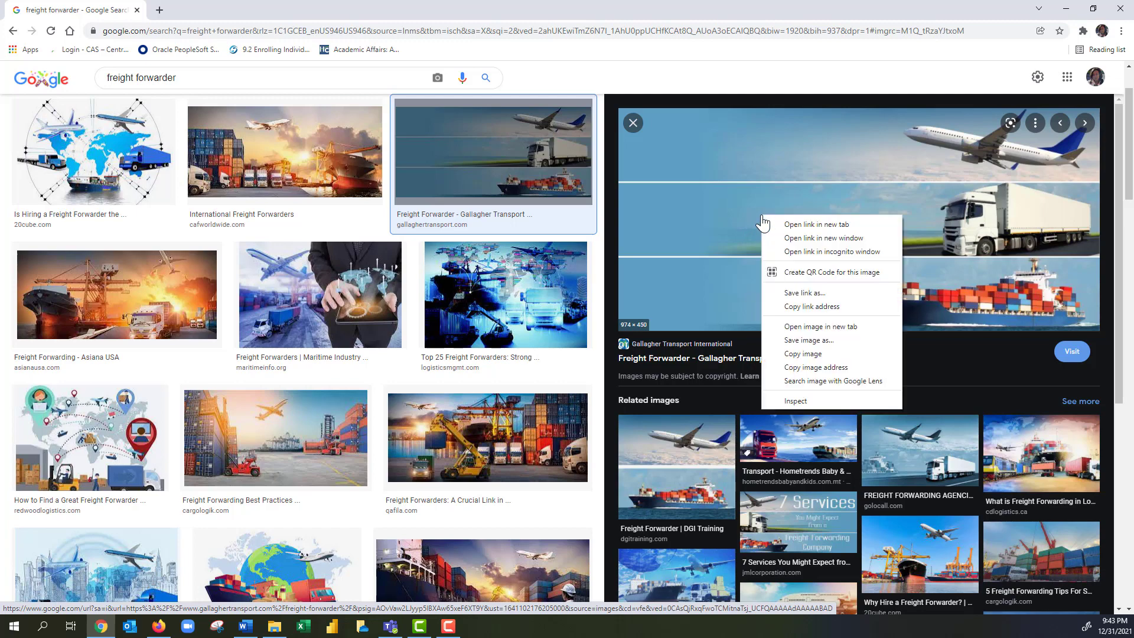
left_click(809, 342)
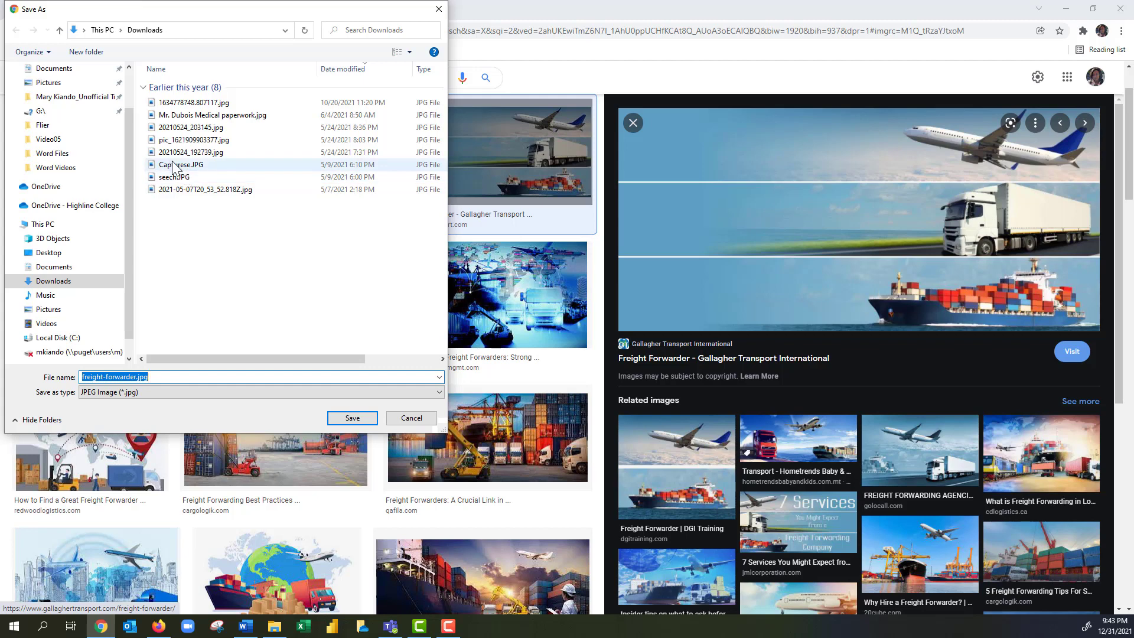
left_click(15, 252)
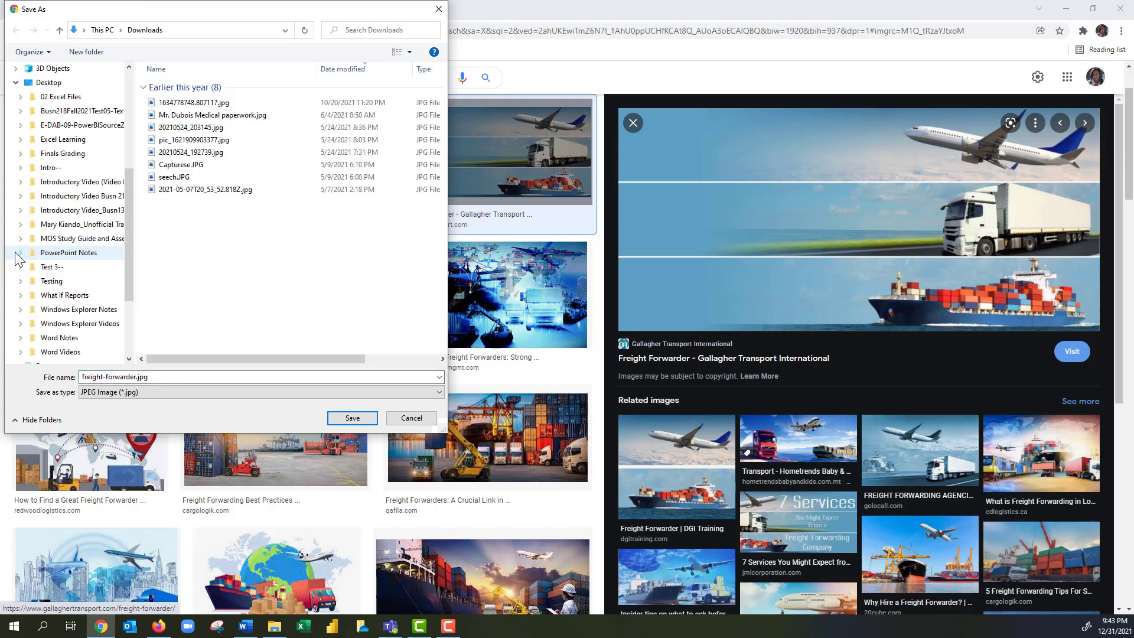
left_click(20, 338)
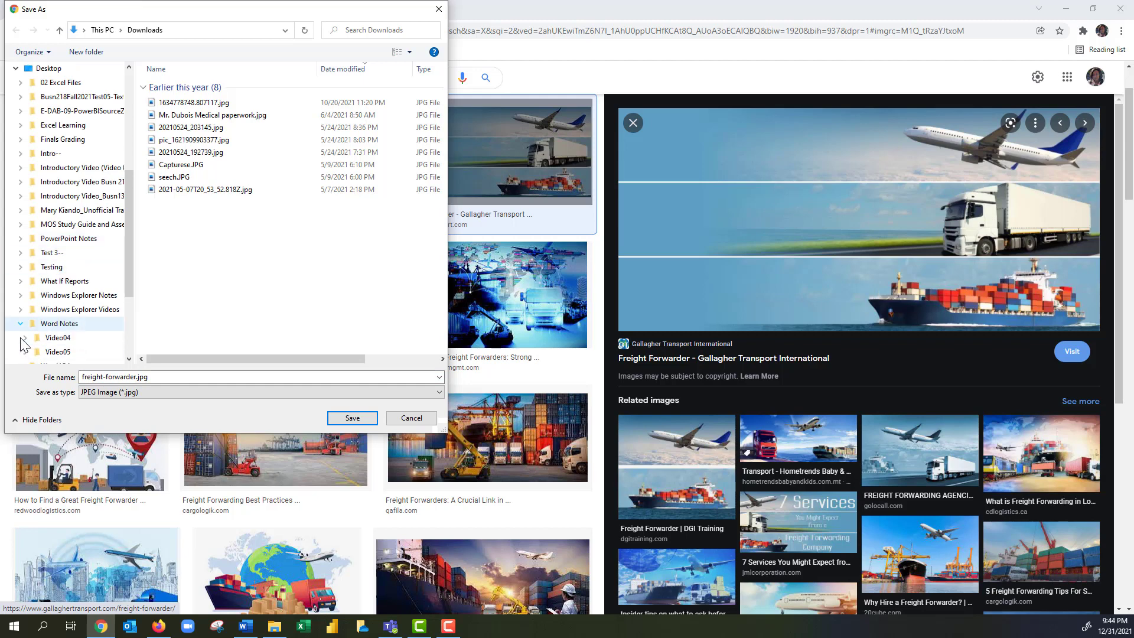
left_click(53, 356)
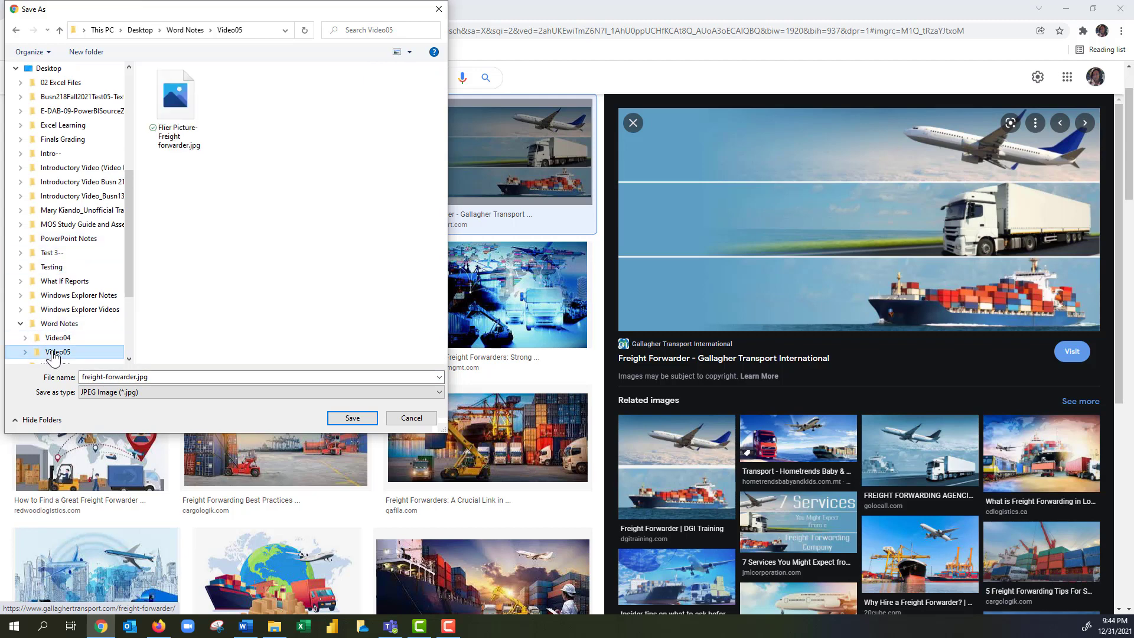
left_click(140, 377)
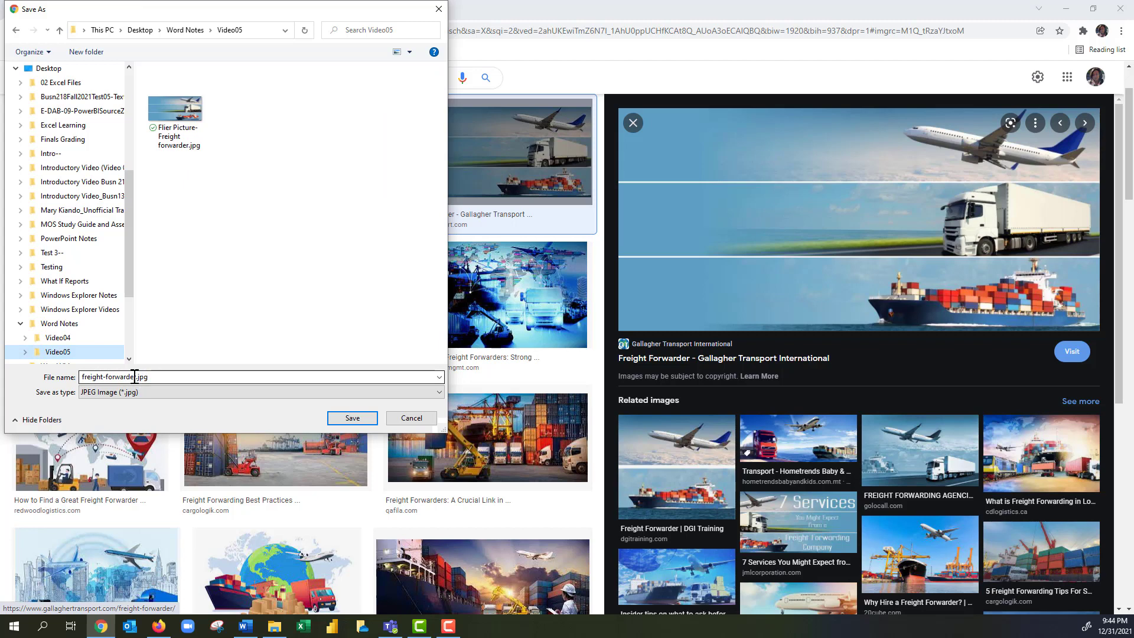
left_click(353, 419)
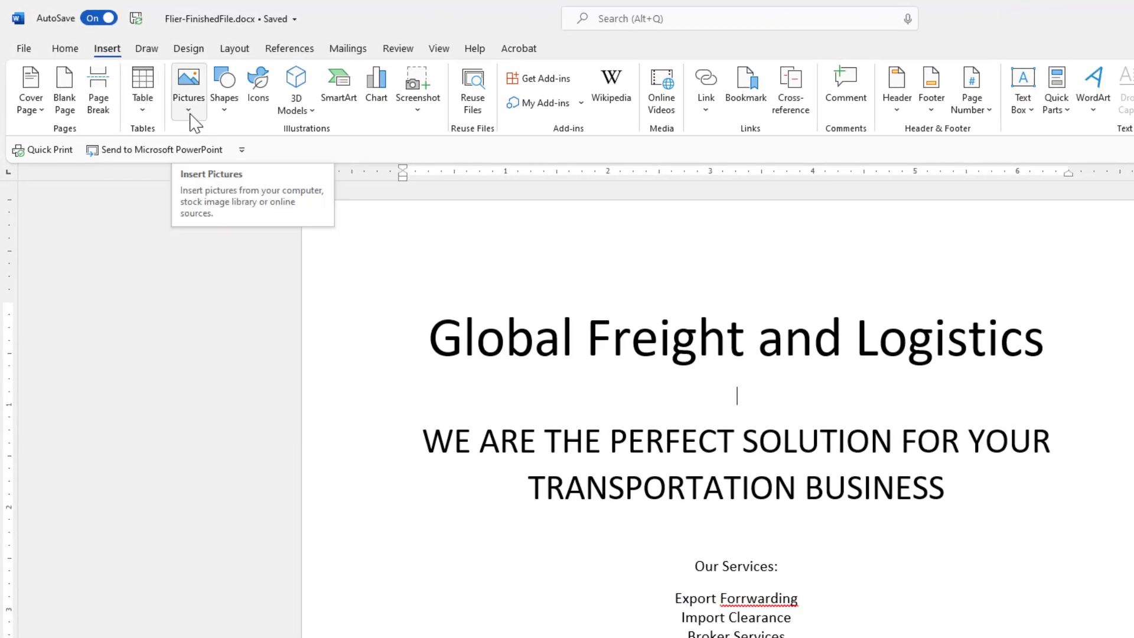
Step: Insert the picture freight-forwarder.jpg from the Desktop's Word Notes > Video05 folder on the blank line below the title
left_click(189, 110)
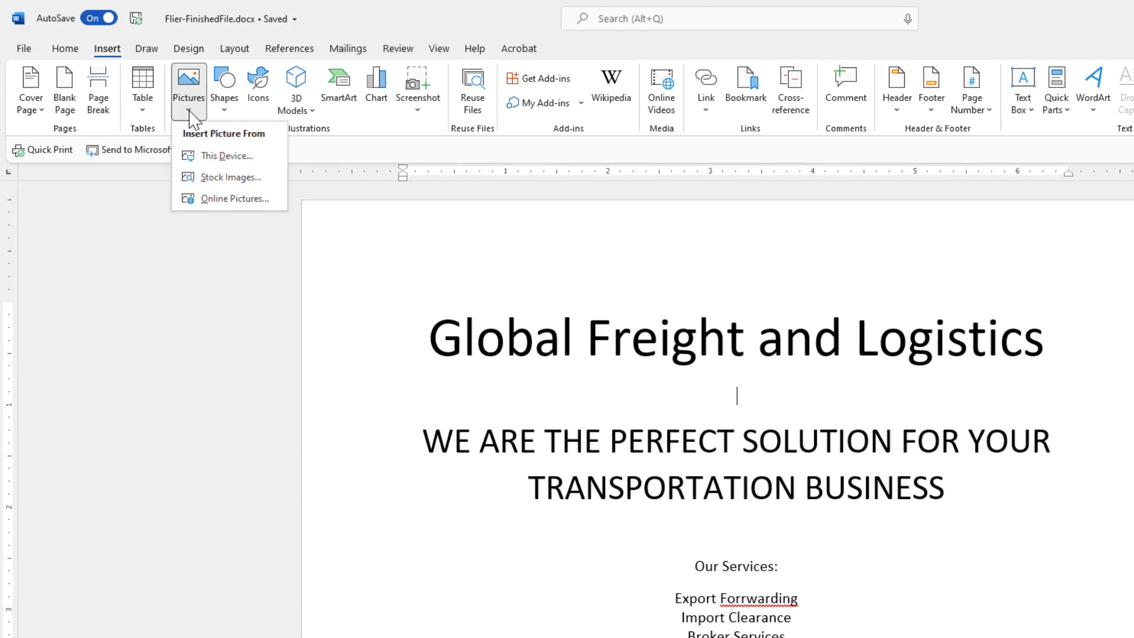
left_click(240, 156)
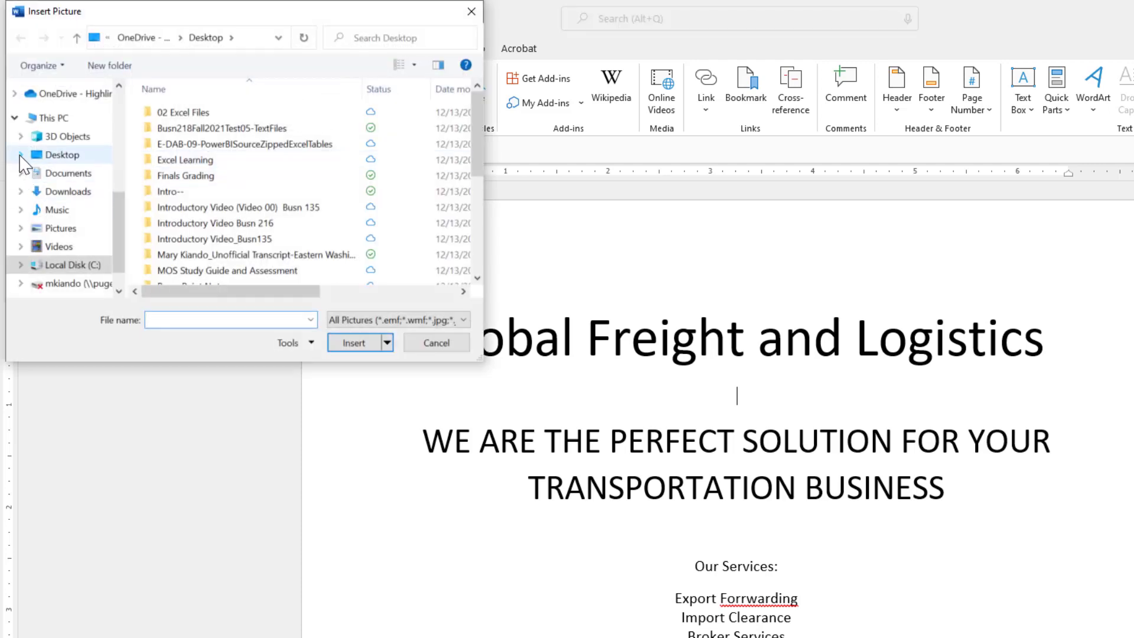
left_click(21, 155)
scroll(115, 196, "down", 1)
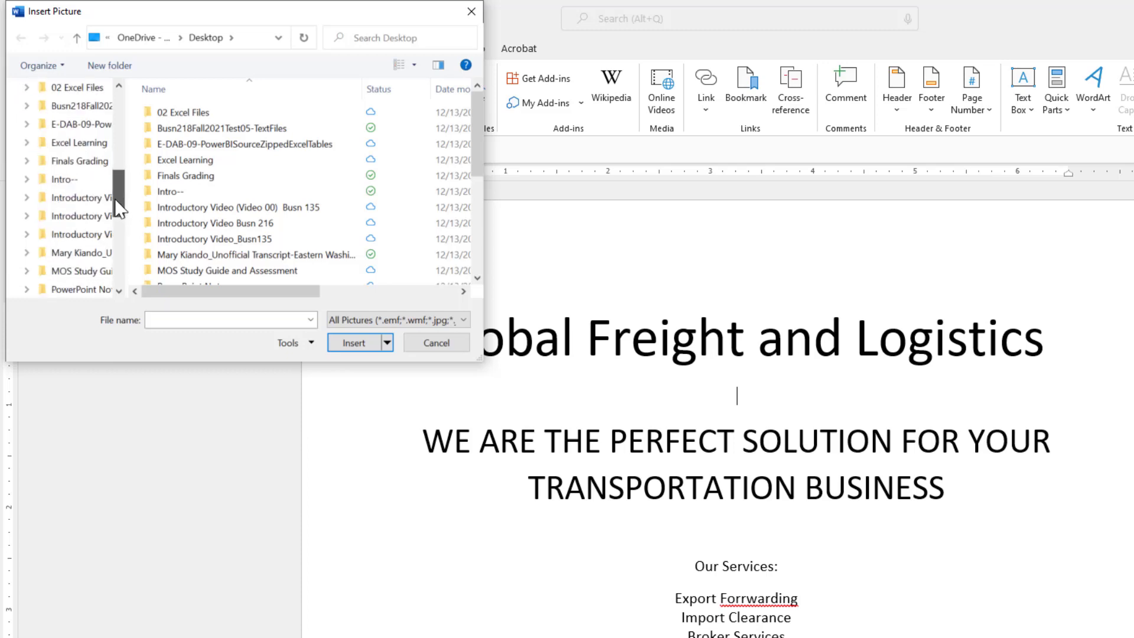
left_click_drag(483, 193, 645, 212)
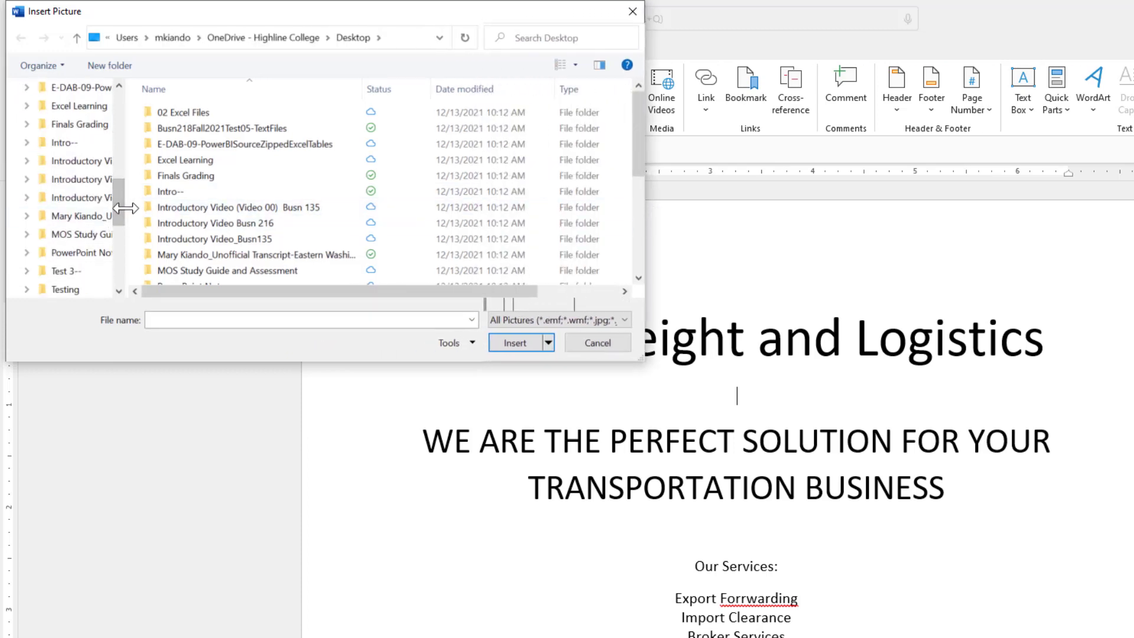
left_click_drag(125, 210, 237, 219)
scroll(65, 177, "down", 2)
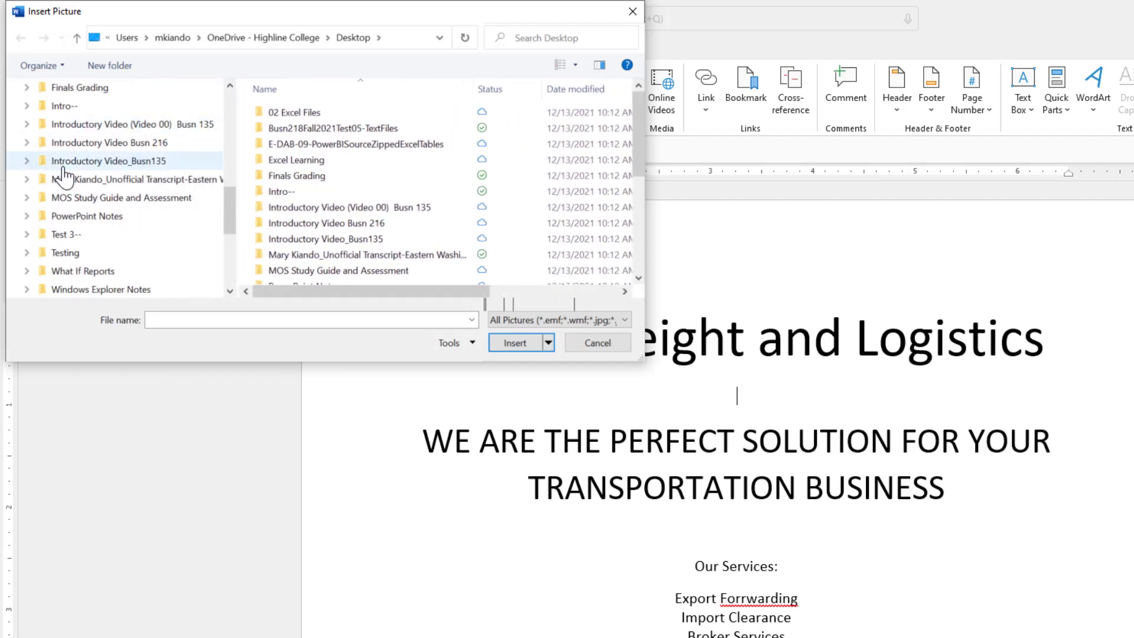
scroll(65, 177, "down", 2)
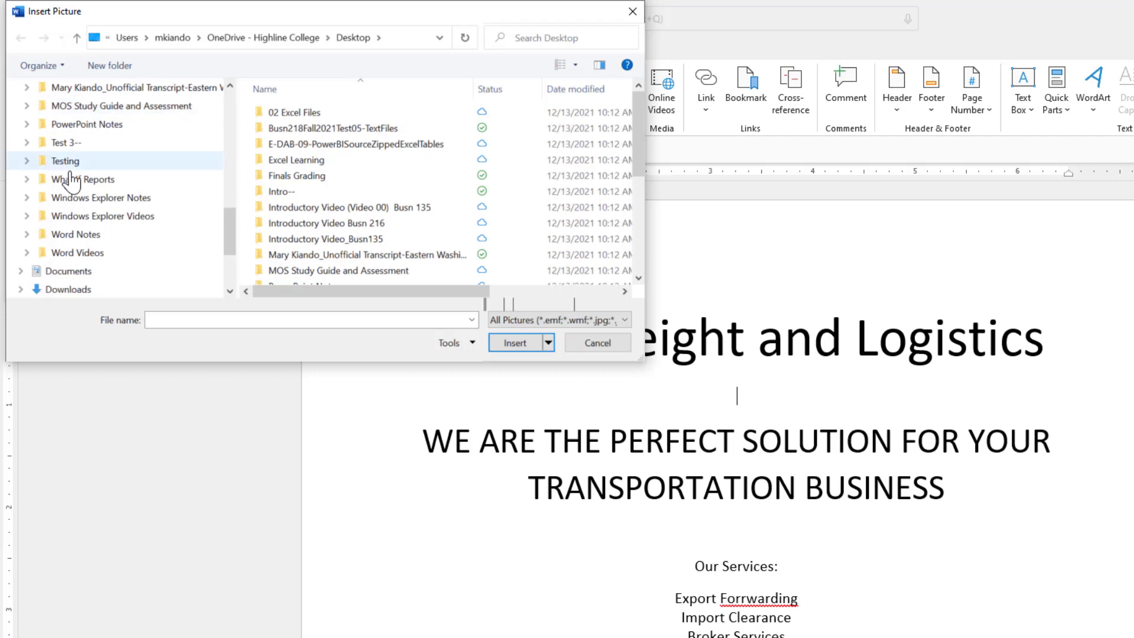
left_click(26, 234)
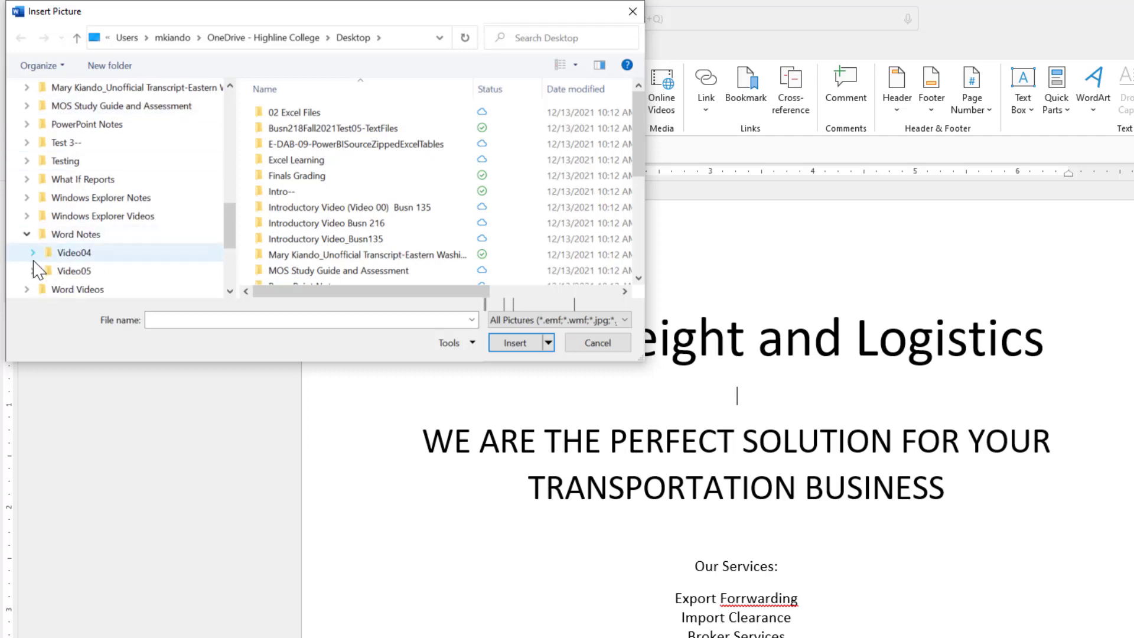
left_click(73, 272)
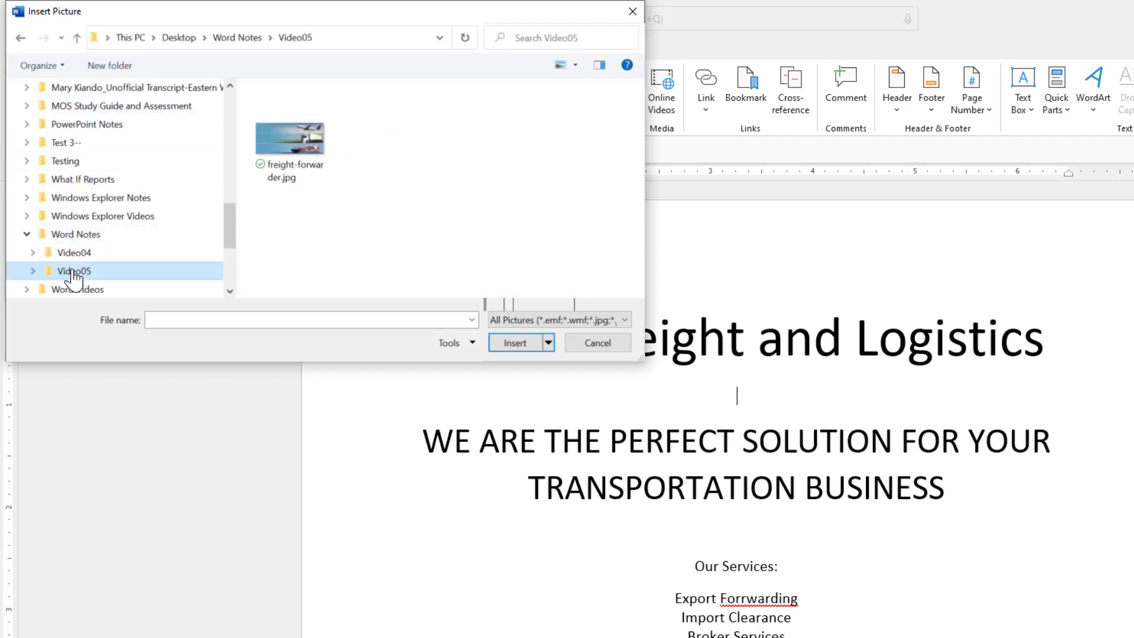
left_click(292, 142)
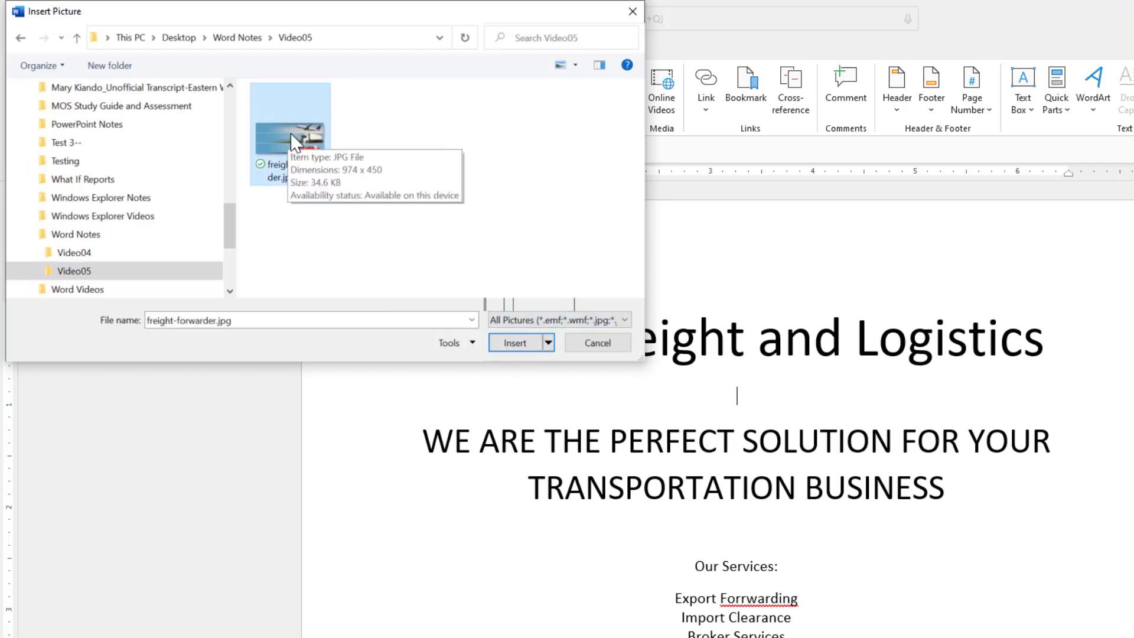
left_click(515, 344)
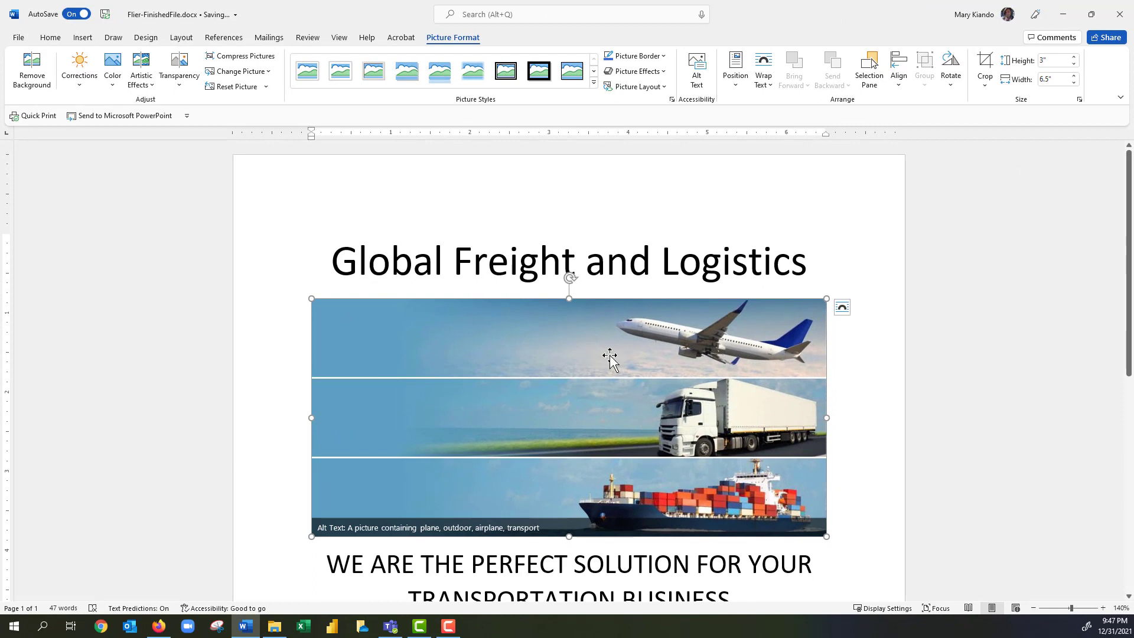
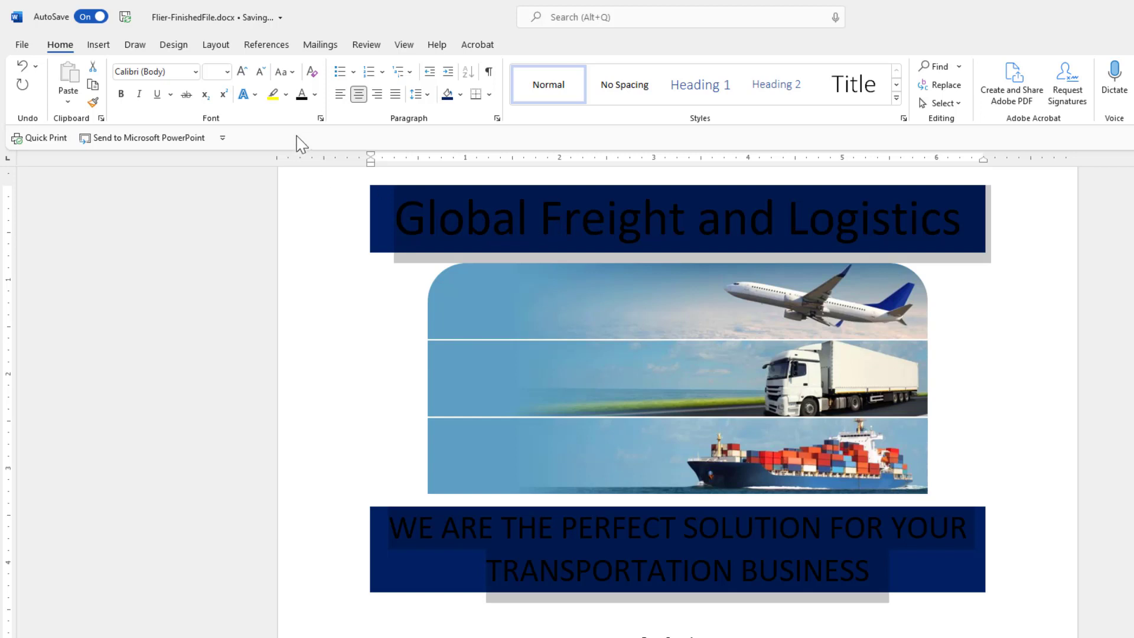
Step: Set the font color of the selected title and tagline to White, Background 1
left_click(316, 97)
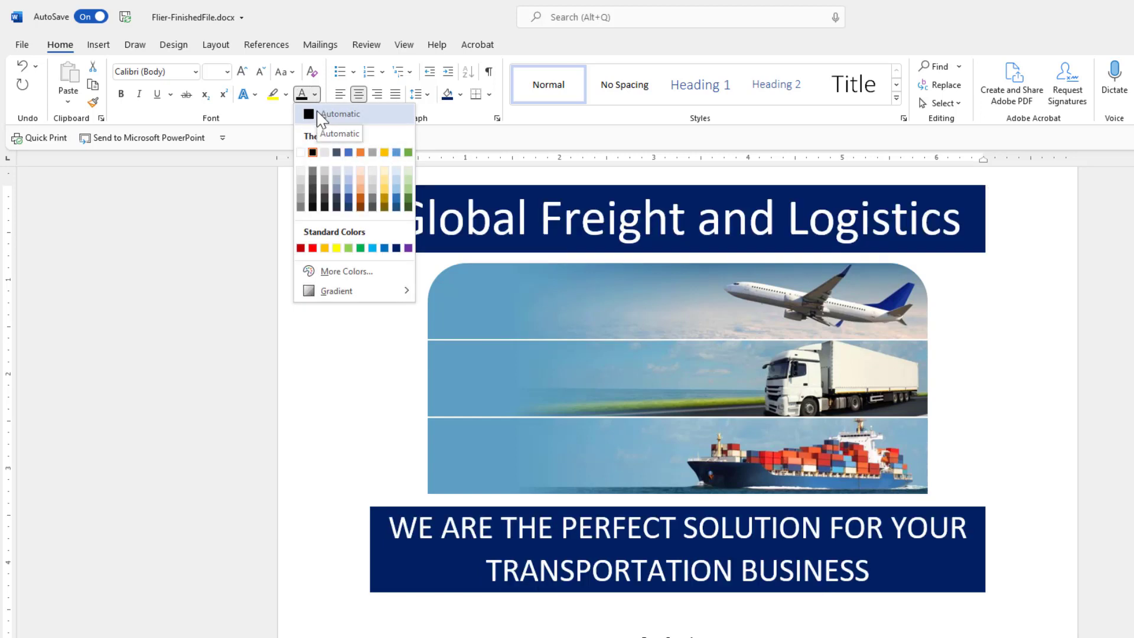
left_click(321, 114)
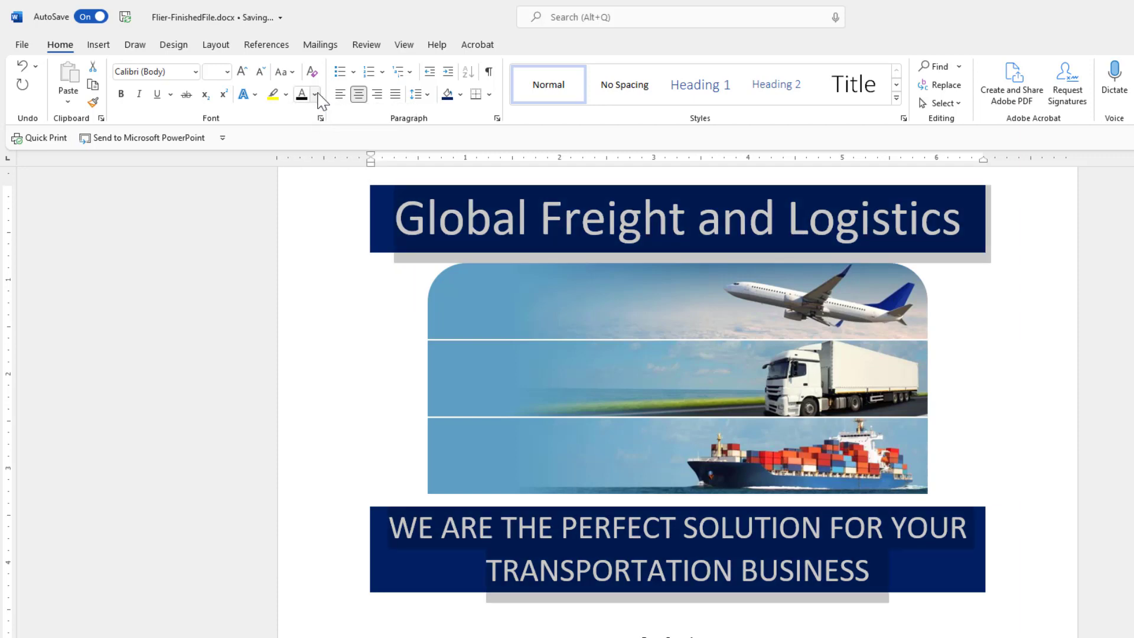
left_click(315, 95)
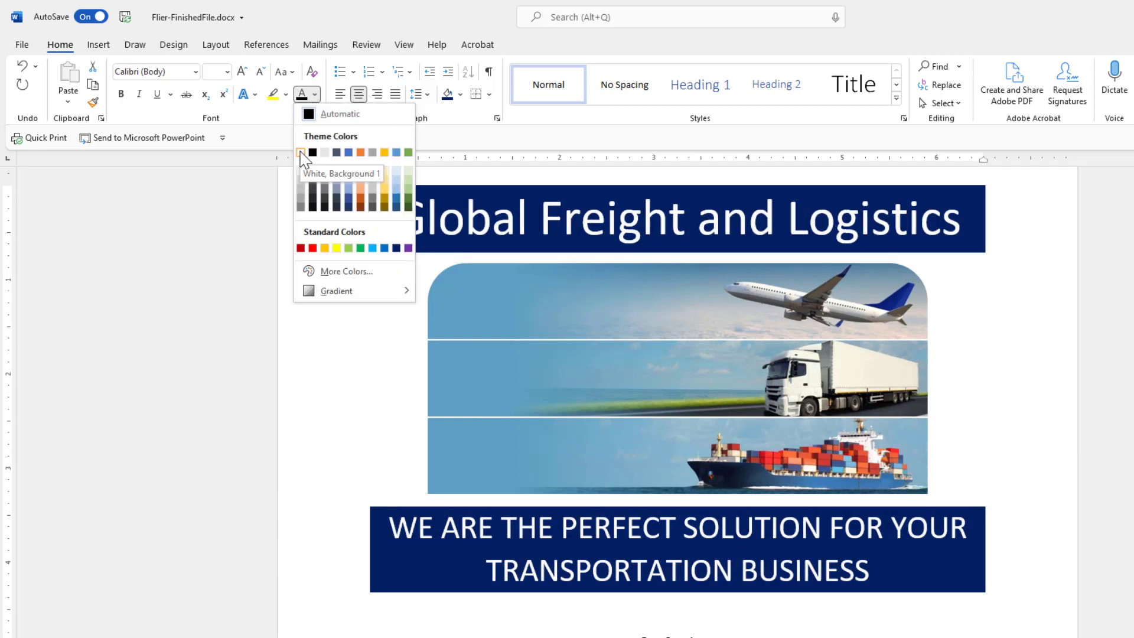
left_click(300, 152)
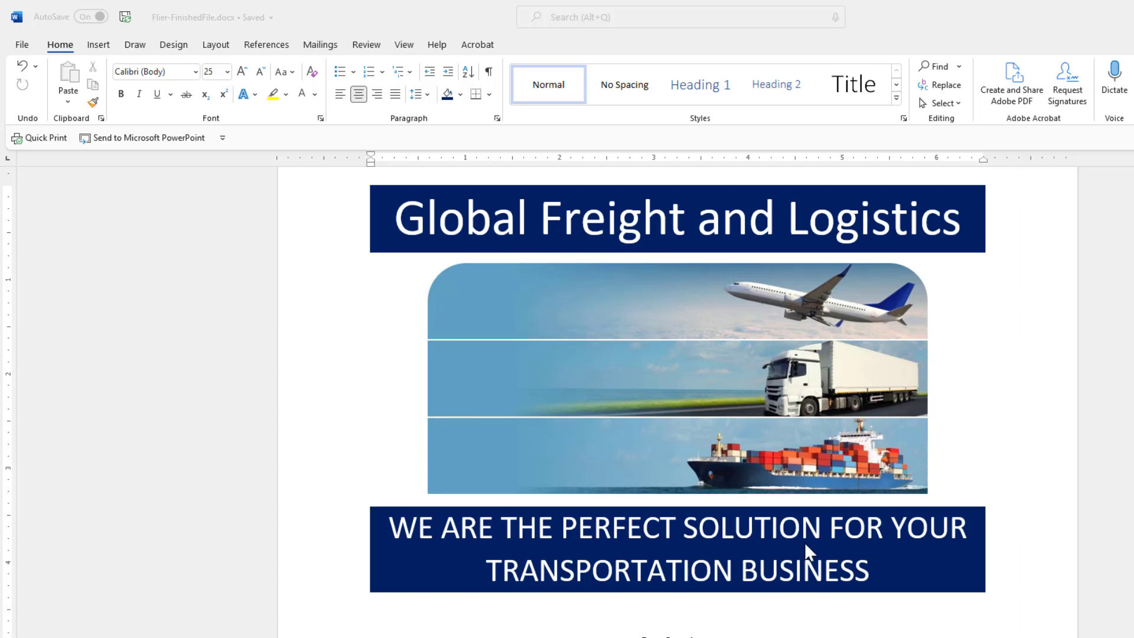
Step: Select the "Our Services:" line, shade it with standard yellow and make its text bold
scroll(804, 542, "down", 3)
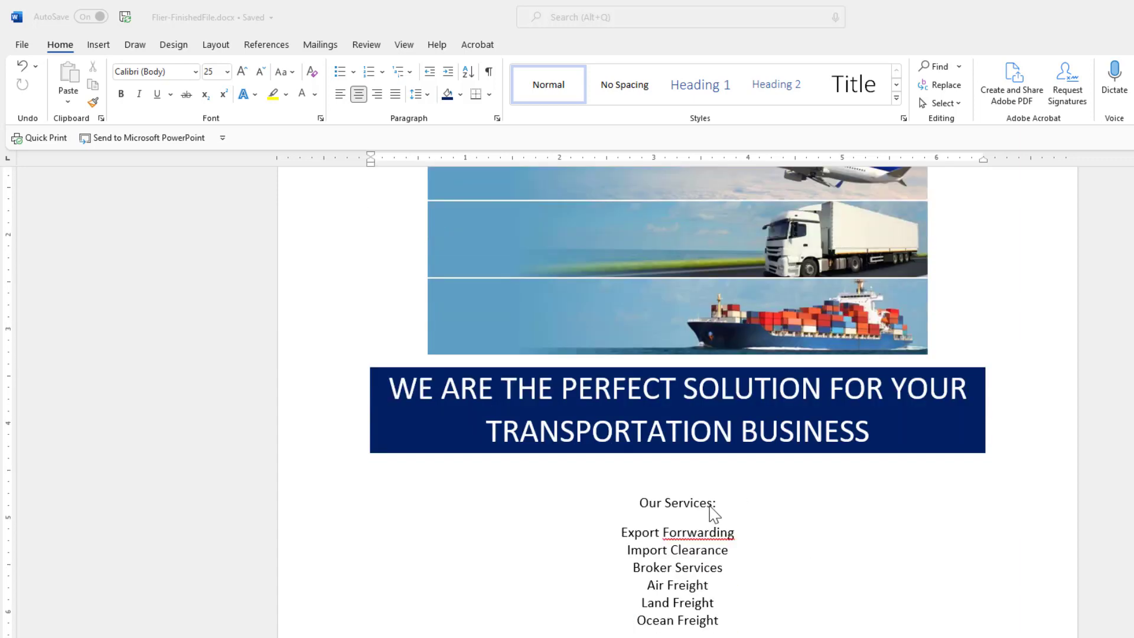
scroll(712, 510, "down", 1)
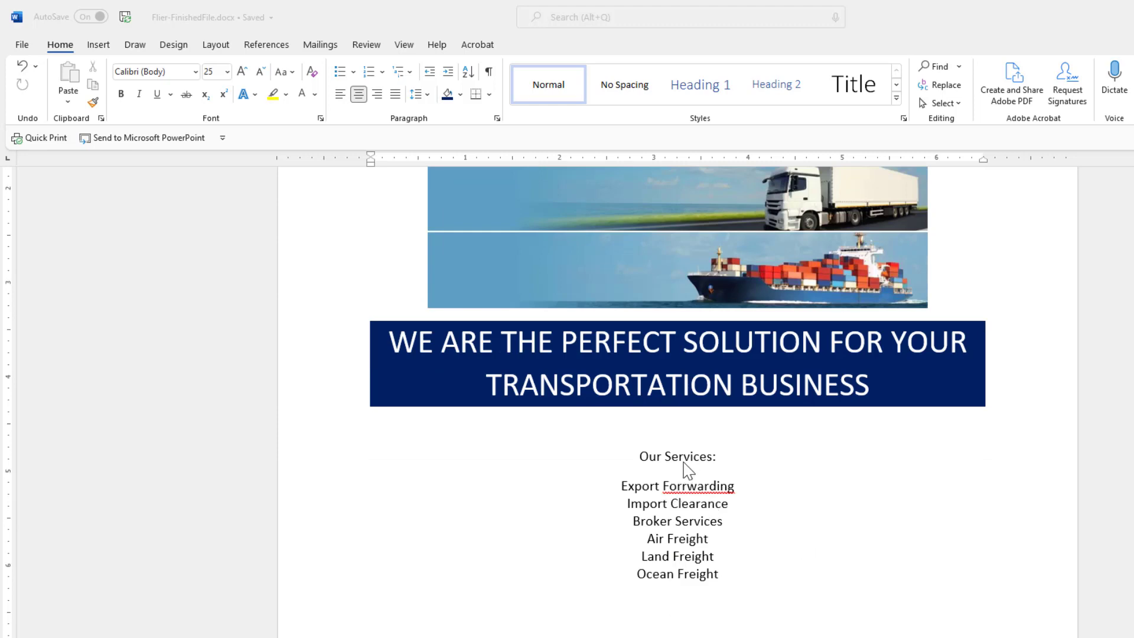
scroll(688, 471, "down", 1)
scroll(686, 471, "down", 1)
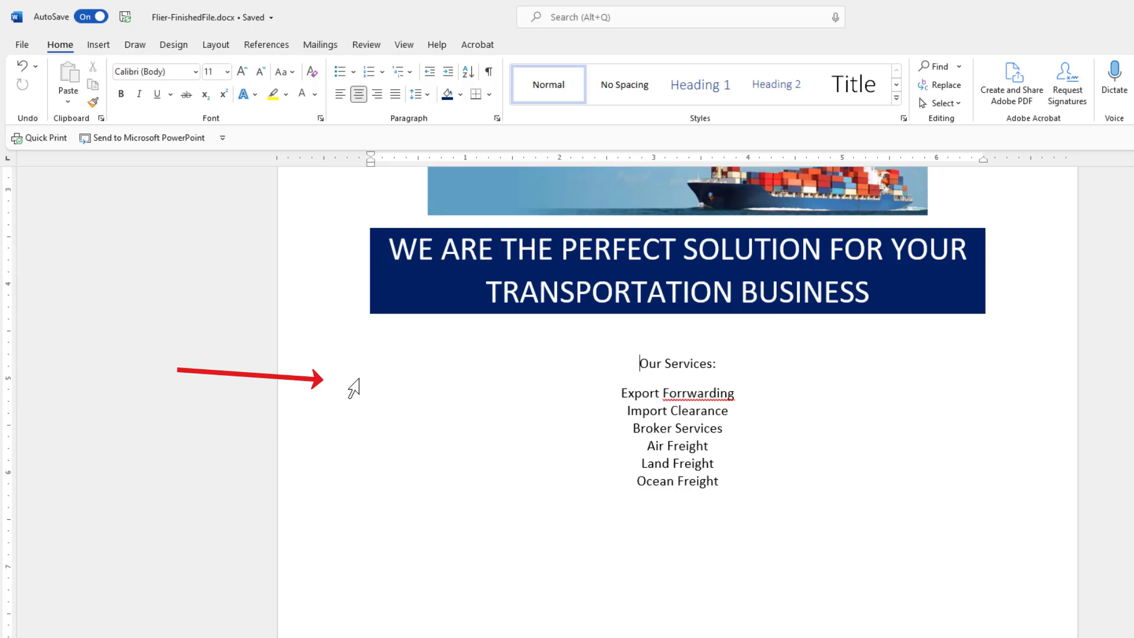
left_click(358, 381)
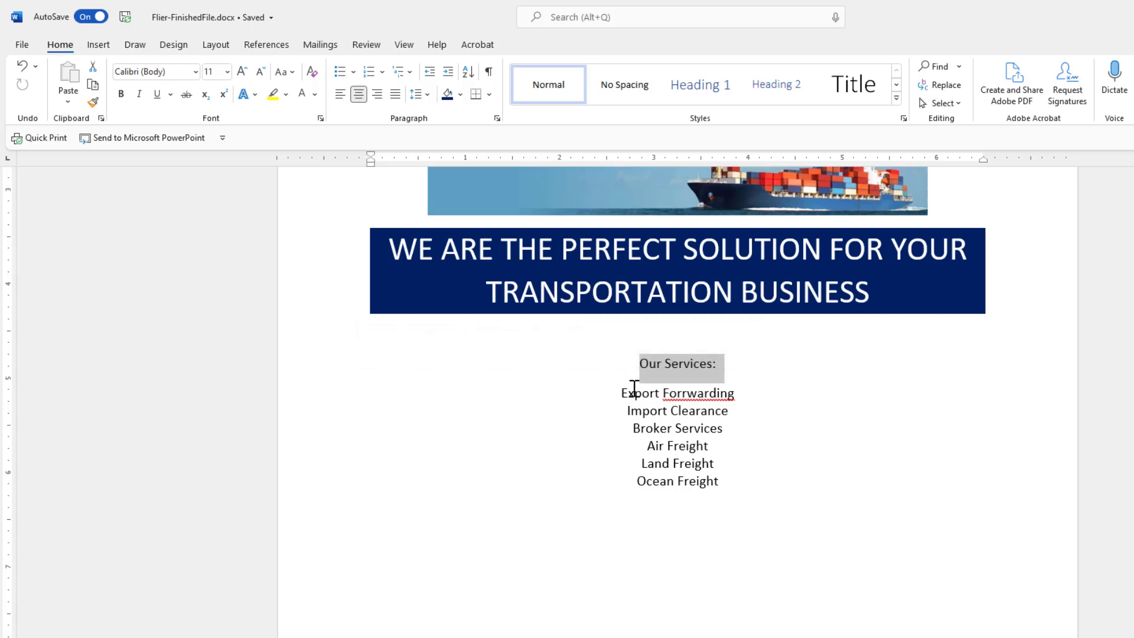
left_click(461, 95)
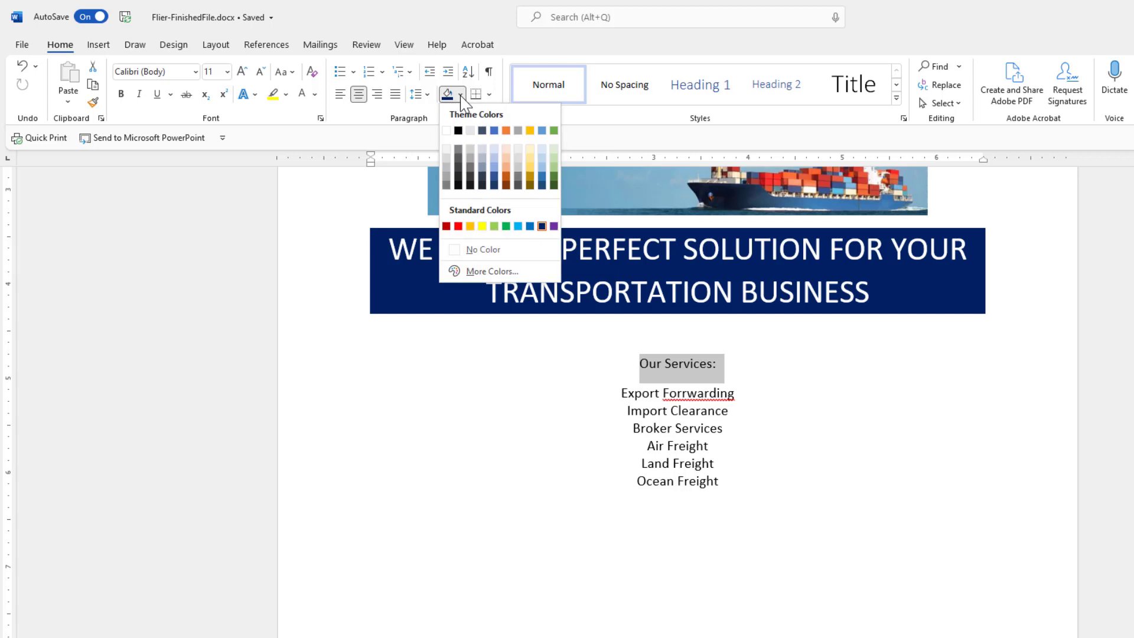
left_click(482, 226)
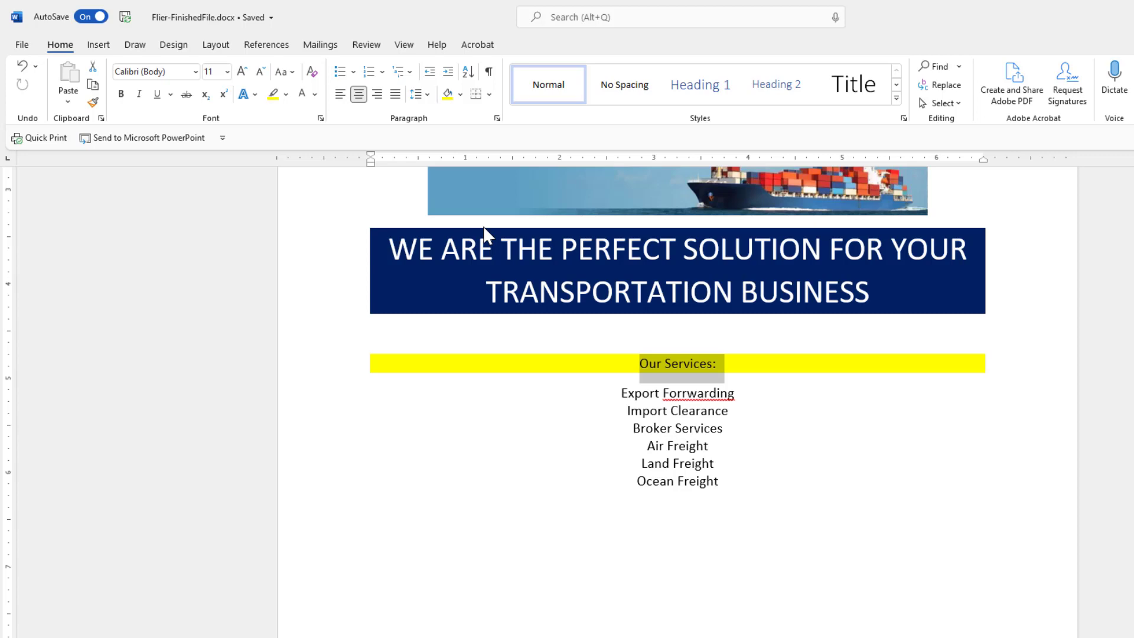
key("ctrl+b")
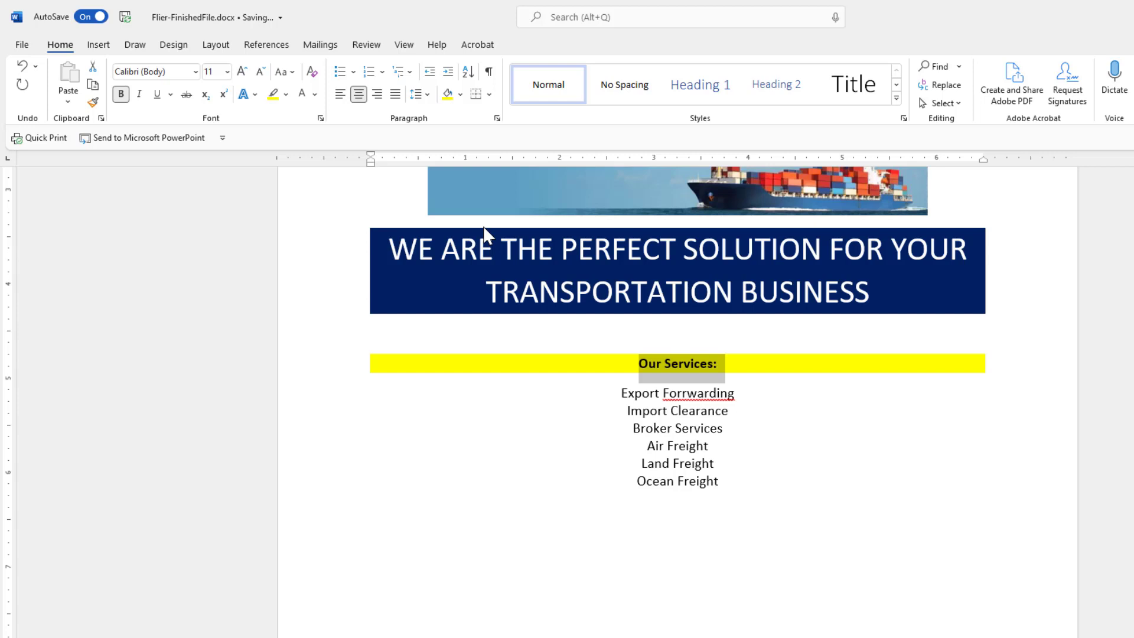
Step: Increase the "Our Services:" heading's font size point by point to 27 and align the heading left
key("ctrl+bracketright")
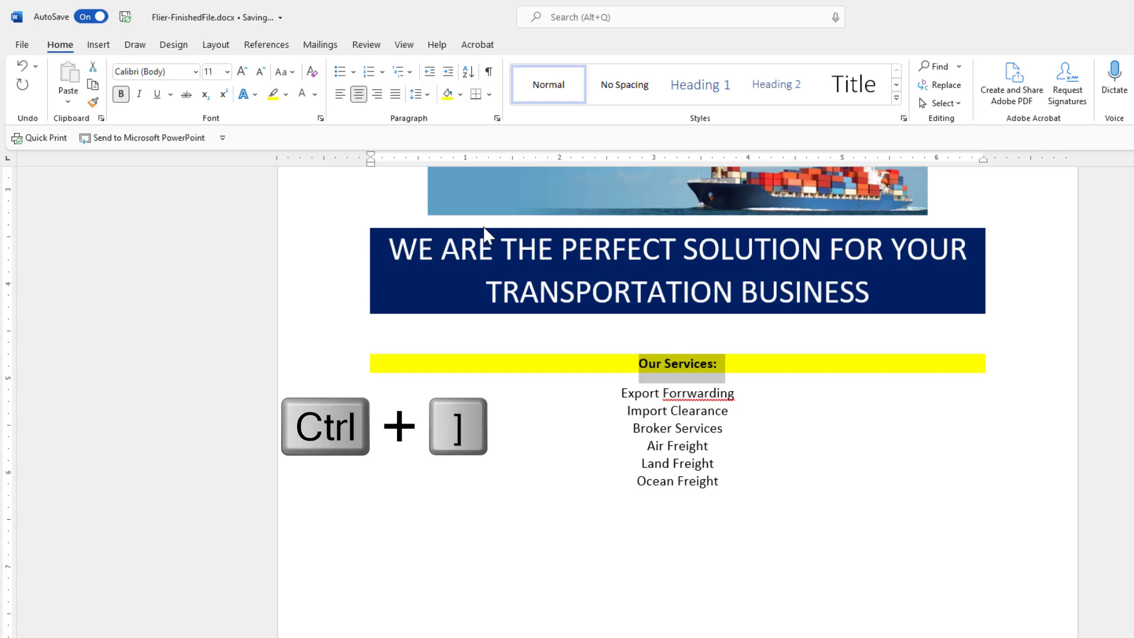
key("ctrl+bracketright")
key("ctrl+bracketright")
key("ctrl+bracketright")
key("ctrl+bracketright")
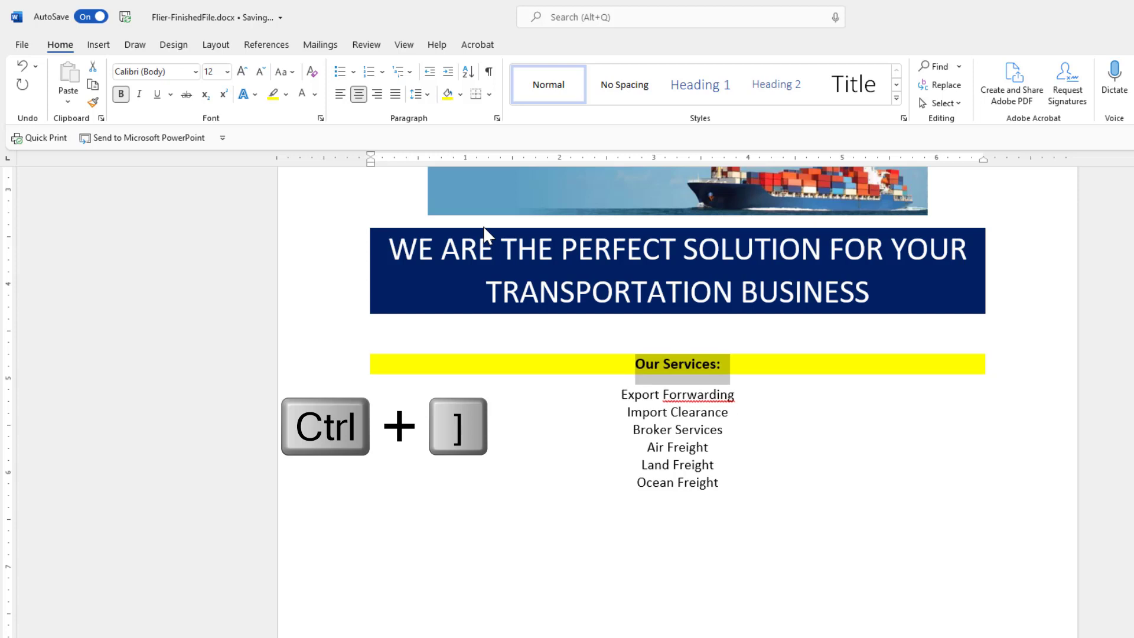
key("ctrl+bracketright")
key("ctrl+bracketright")
key("ctrl+bracketright")
key("ctrl+bracketright")
key("ctrl+bracketright")
key("ctrl+bracketright")
key("ctrl+bracketright")
key("ctrl+bracketright")
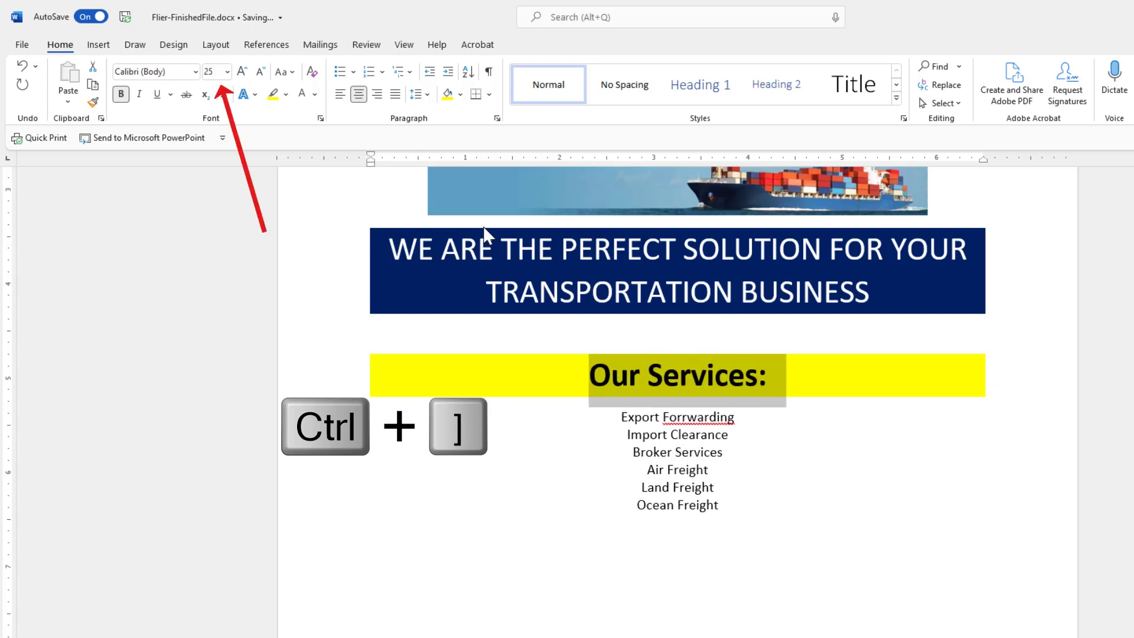
key("ctrl+bracketright")
key("ctrl+bracketright")
key("ctrl+bracketright")
key("ctrl+bracketright")
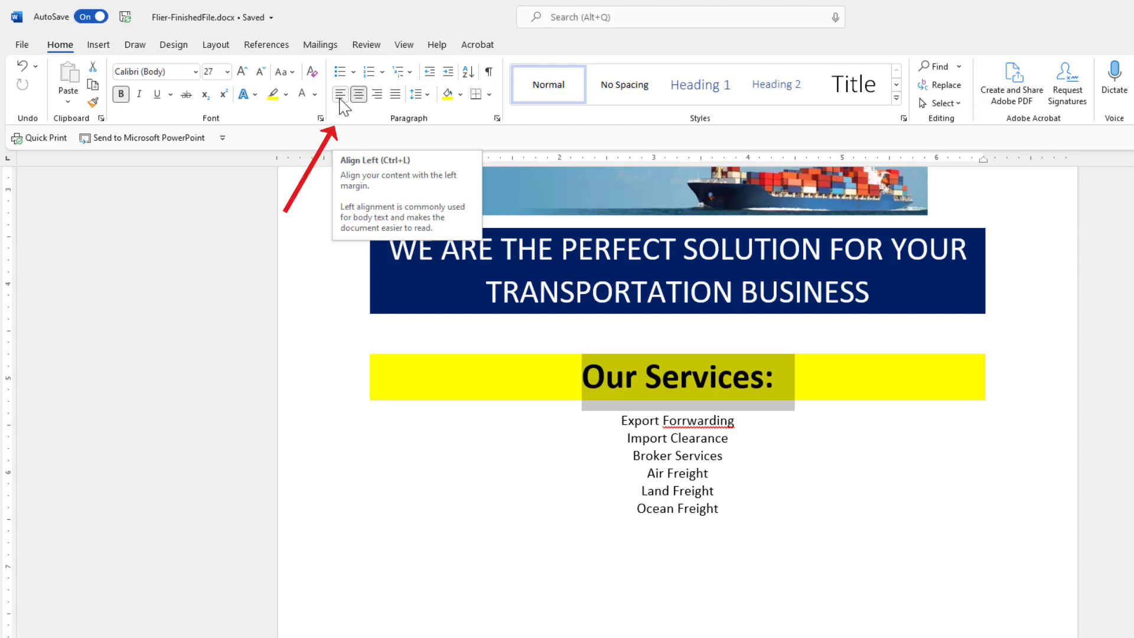
key("ctrl+l")
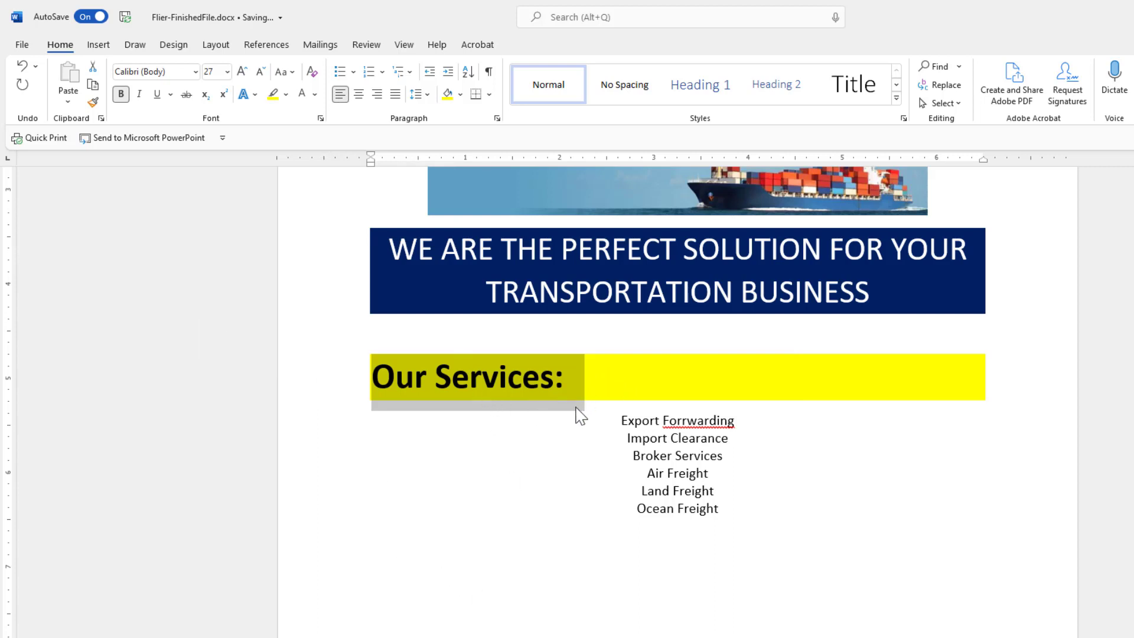
Step: Select the six service lines from "Export Forrwarding" through "Ocean Freight" and align them left
left_click(621, 421)
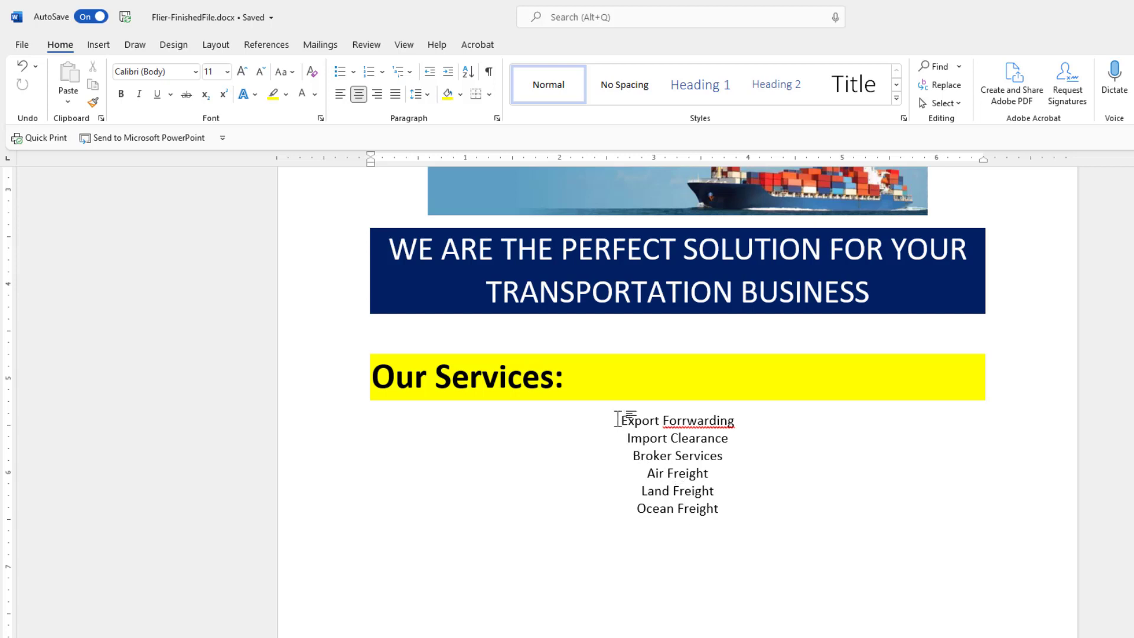
left_click_drag(622, 420, 709, 513)
left_click(620, 422)
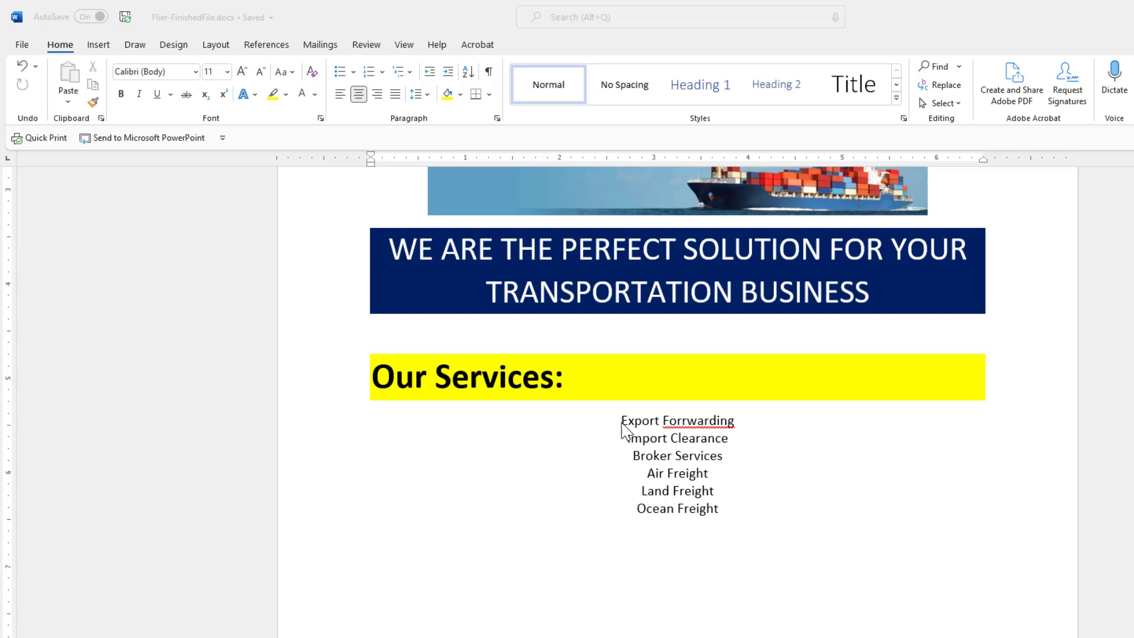
left_click(622, 424)
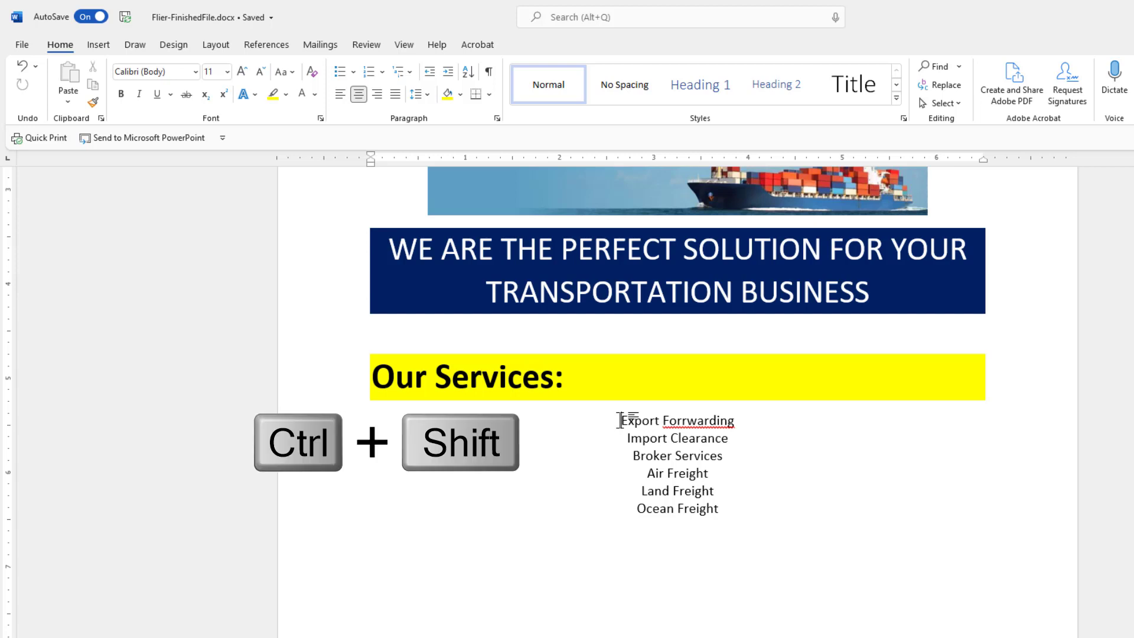
key("ctrl+shift+Down")
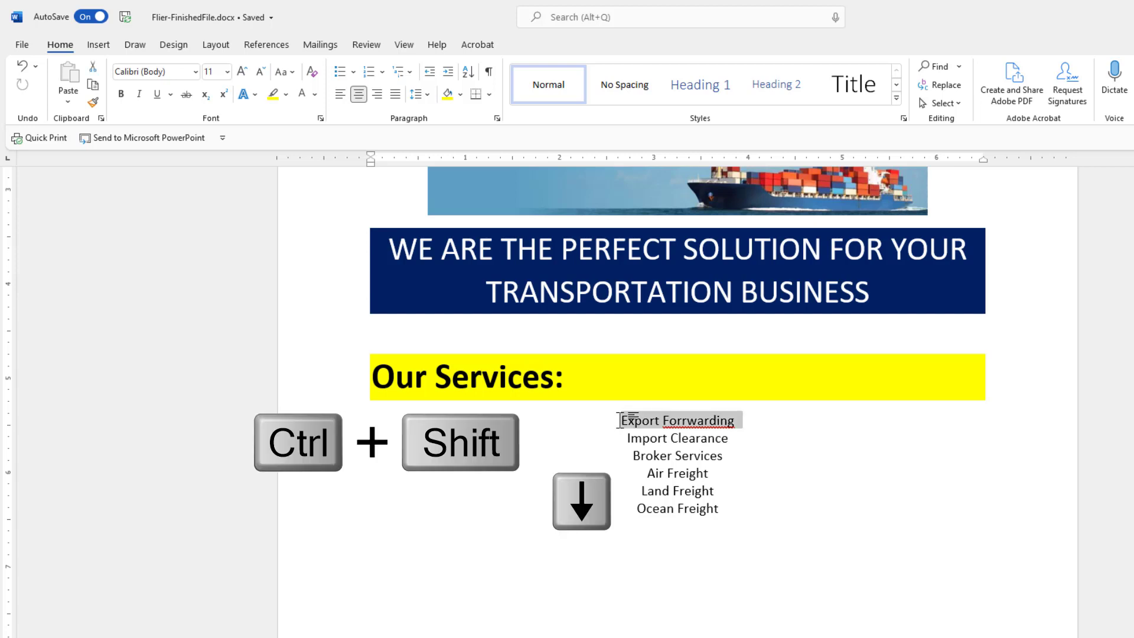
key("ctrl+shift+Down")
key("ctrl+shift+Down")
key("ctrl+shift+Down")
key("ctrl+shift+Down")
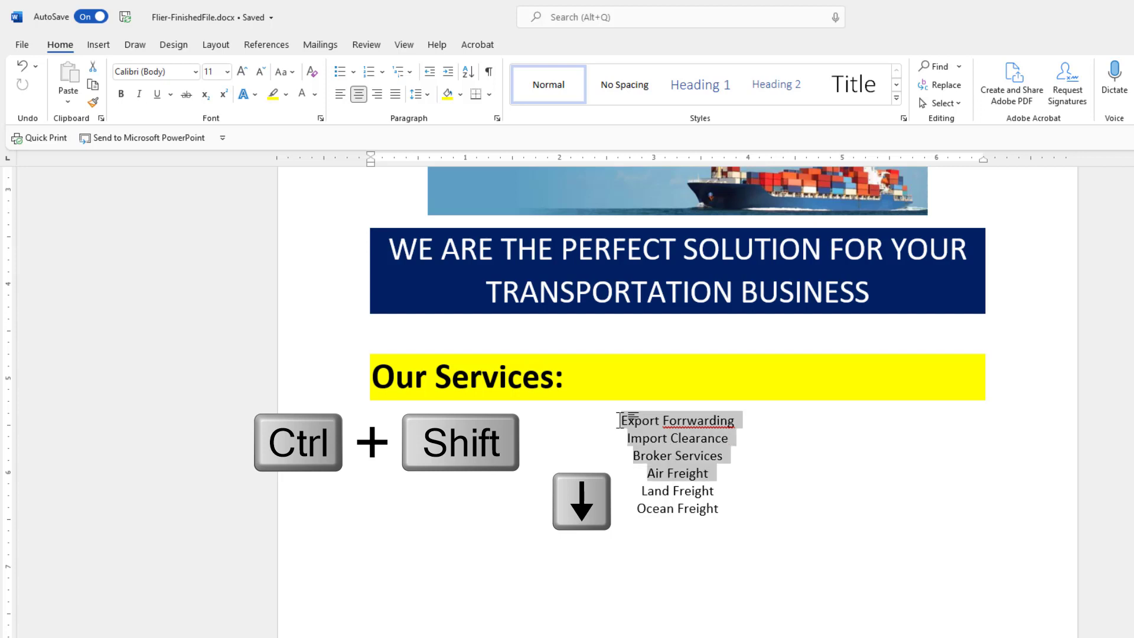
key("ctrl+shift+Down")
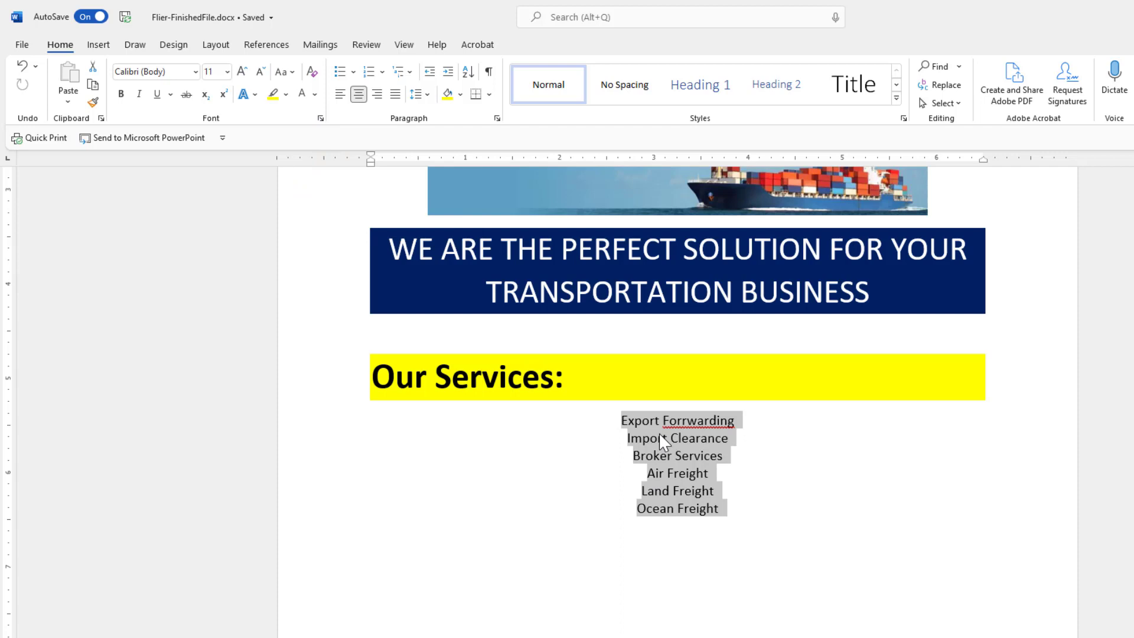
key("ctrl+l")
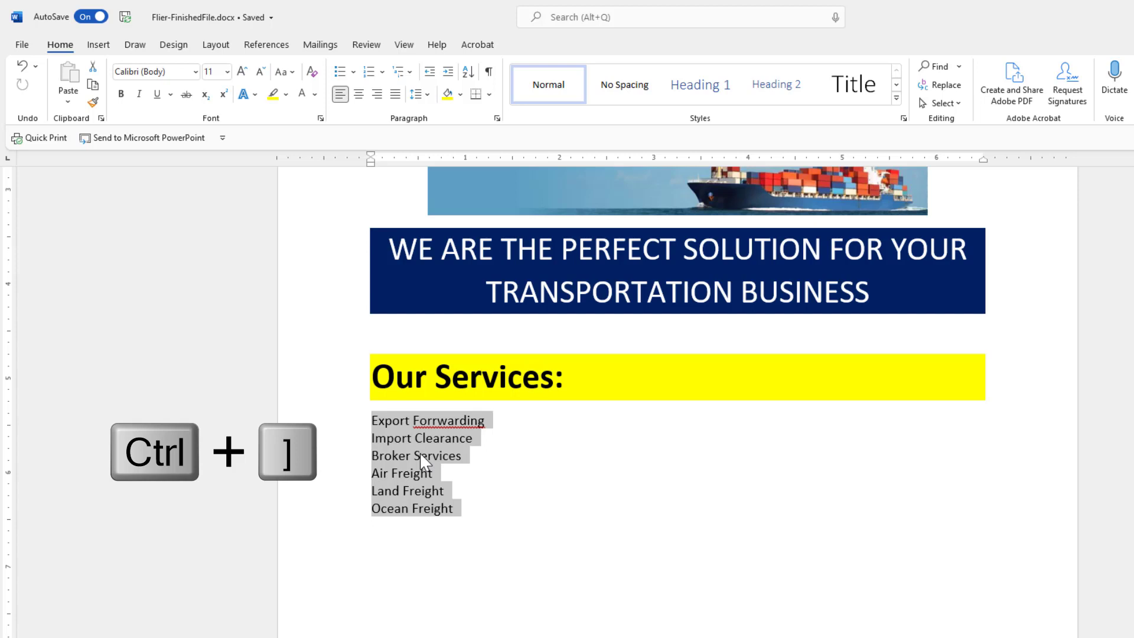
Step: Increase the font size of the six selected service lines point by point to 18
key("ctrl+bracketright")
key("ctrl+bracketright")
key("ctrl+bracketright")
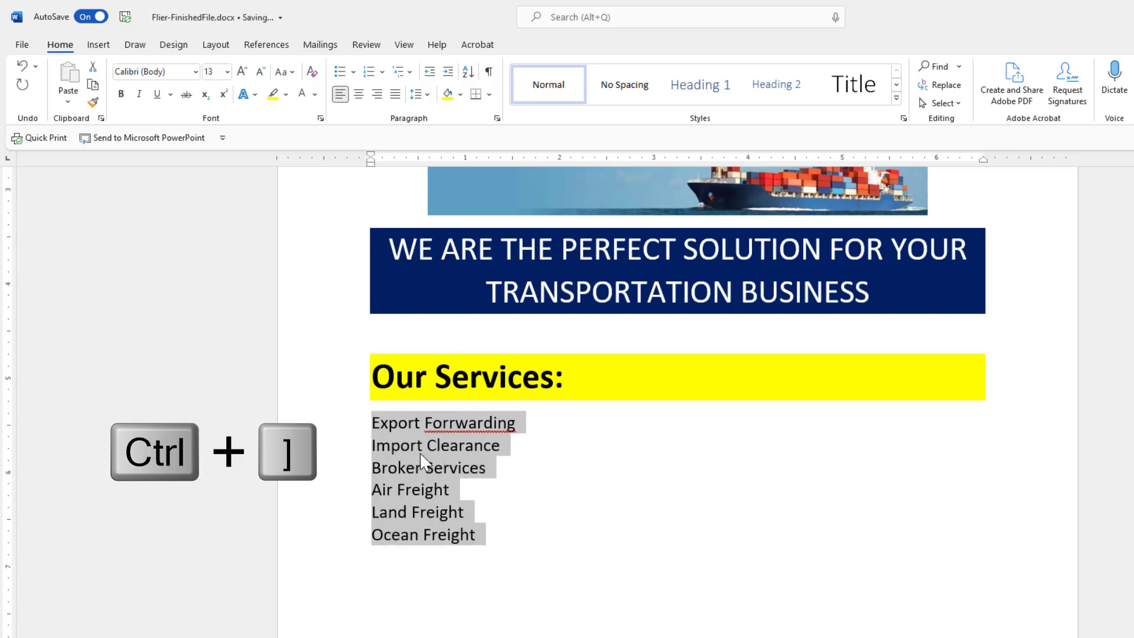
key("ctrl+bracketright")
key("ctrl+bracketright")
key("ctrl+bracketright")
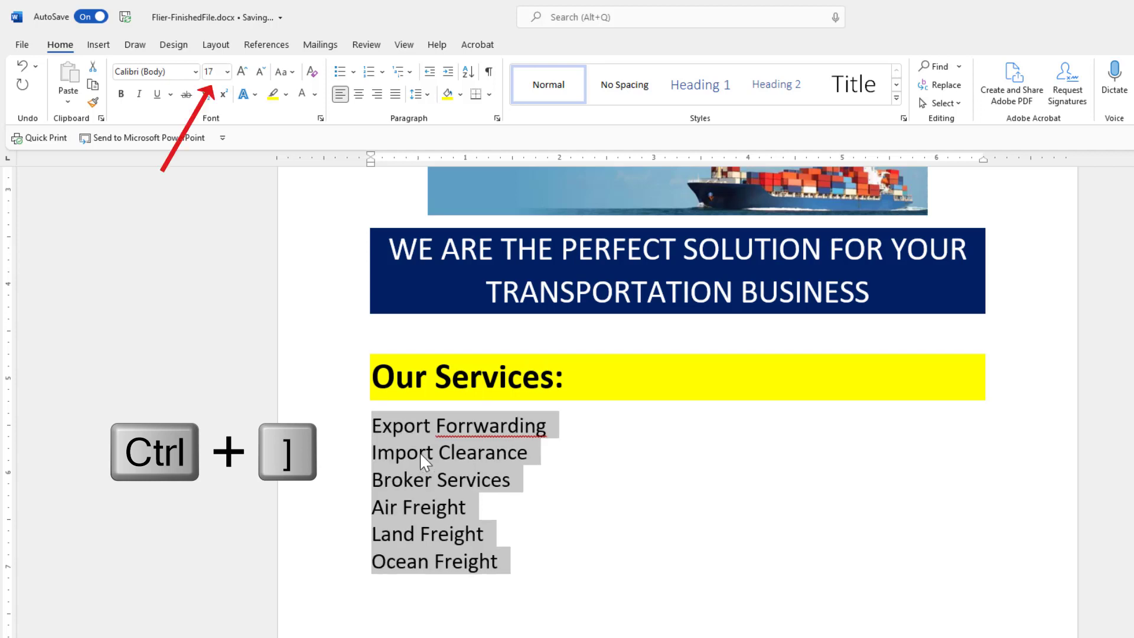
key("ctrl+bracketright")
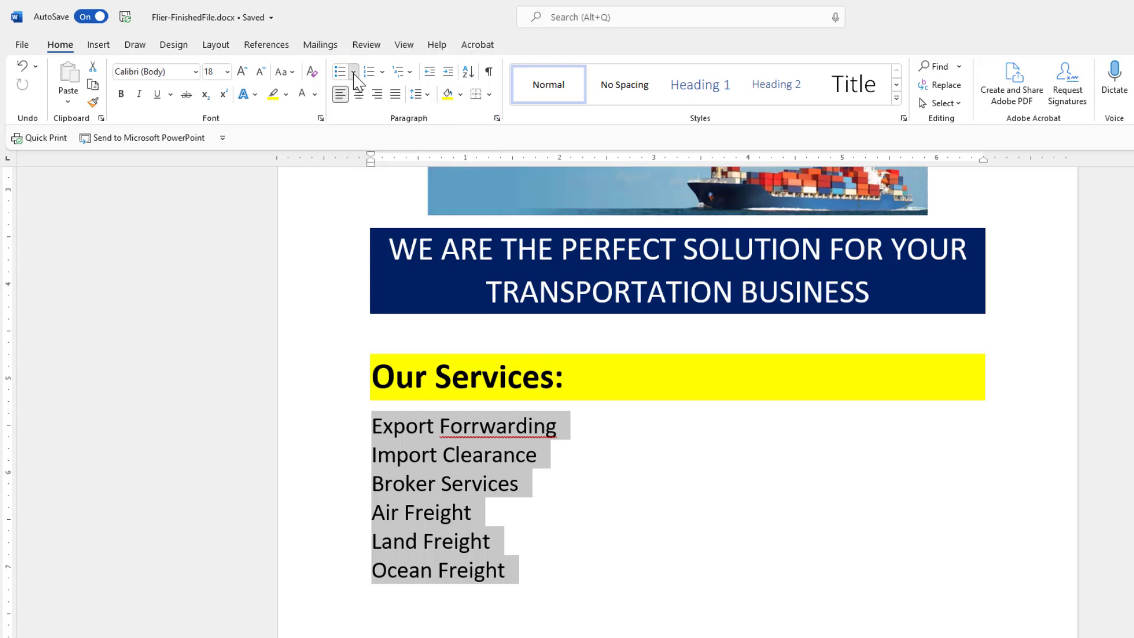
Step: Apply arrowhead bullets to the six service lines and deselect them
left_click(354, 74)
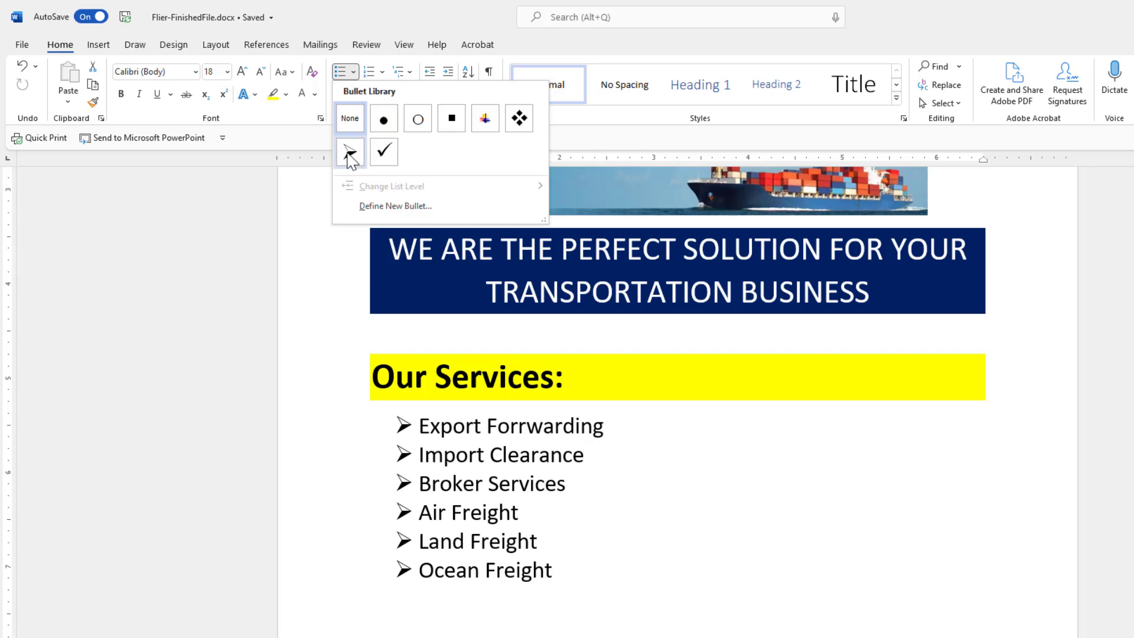
left_click(351, 152)
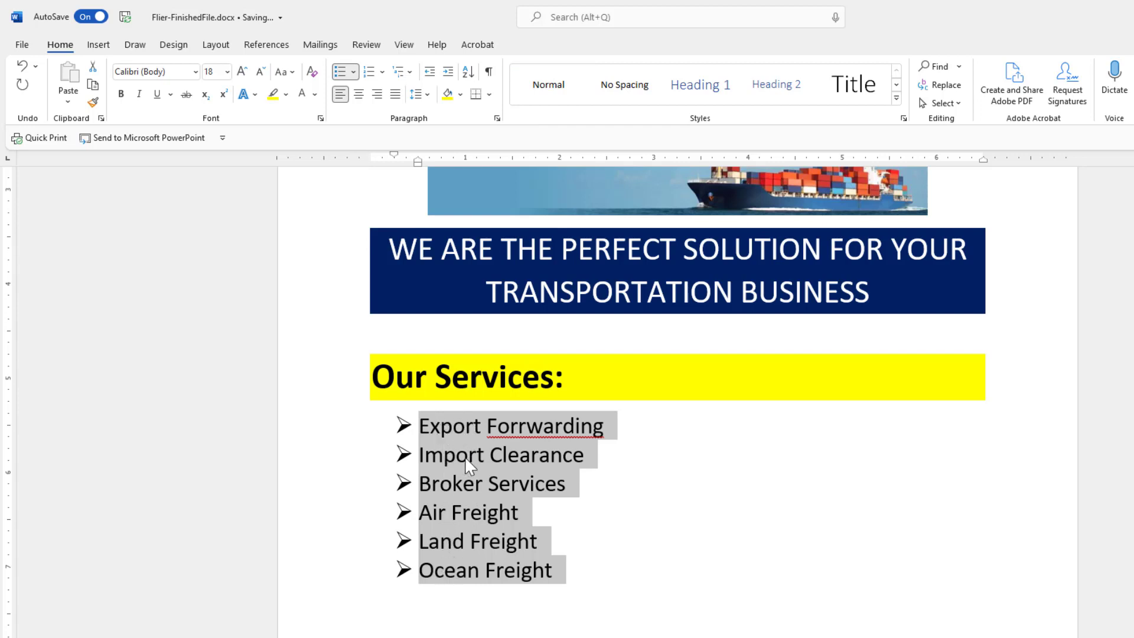
left_click(530, 483)
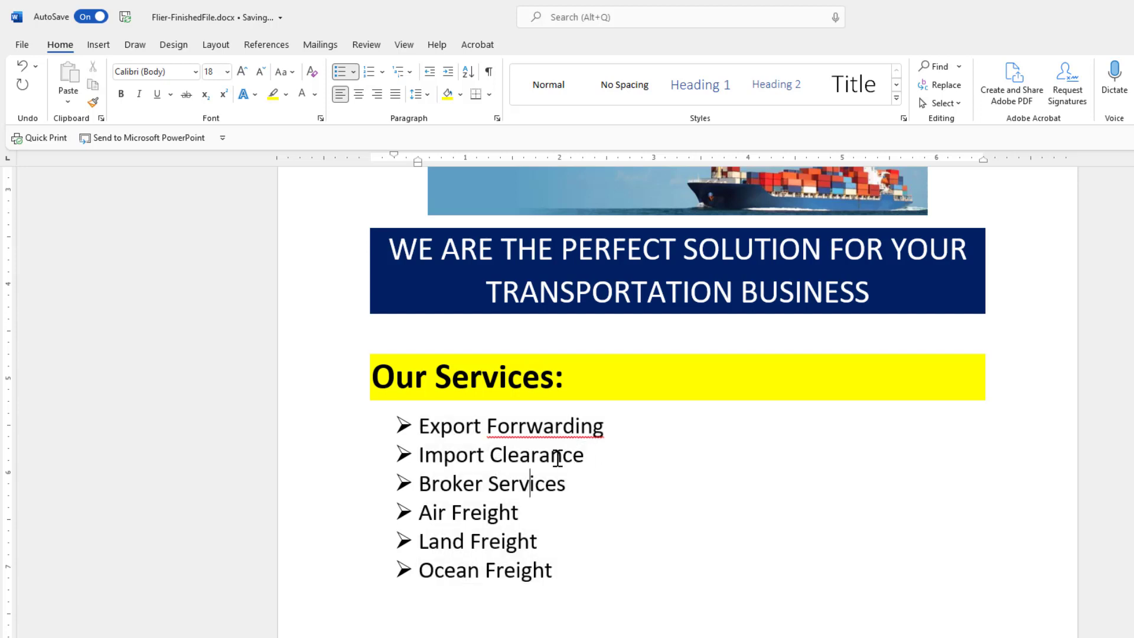
scroll(558, 458, "down", 5)
scroll(558, 458, "down", 2)
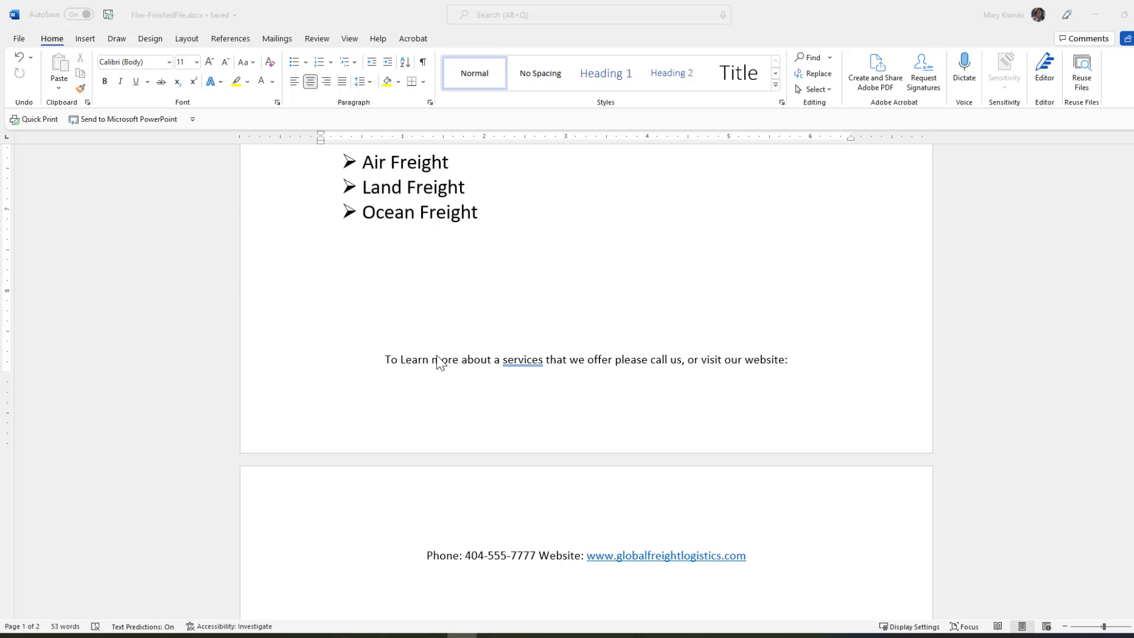
scroll(399, 229, "up", 1)
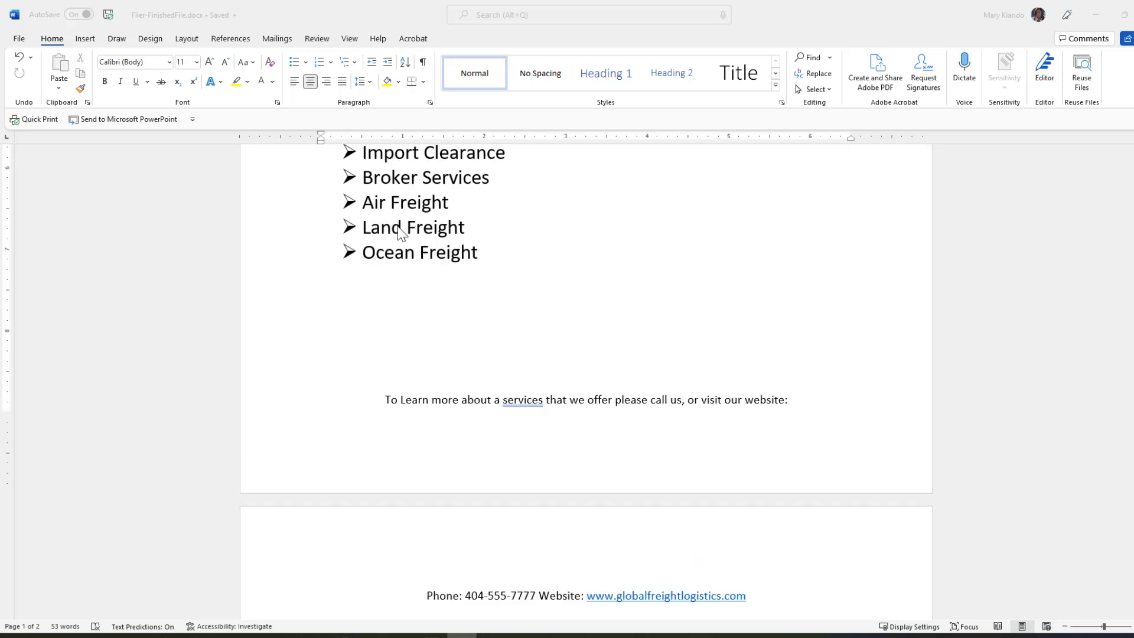
scroll(400, 232, "up", 3)
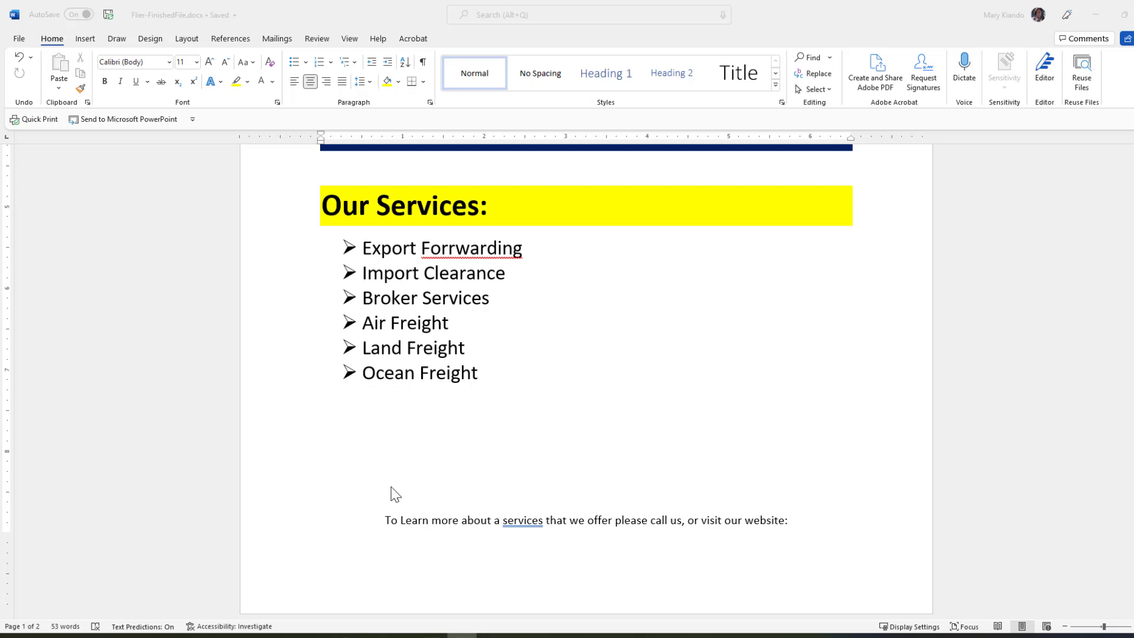
scroll(454, 501, "down", 3)
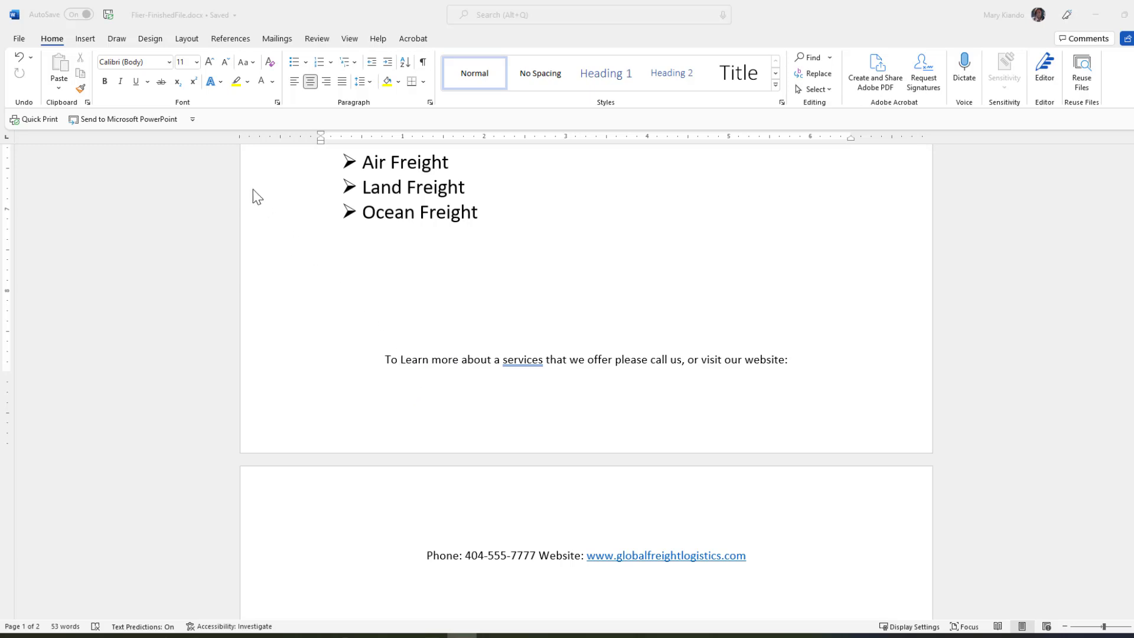
left_click(188, 39)
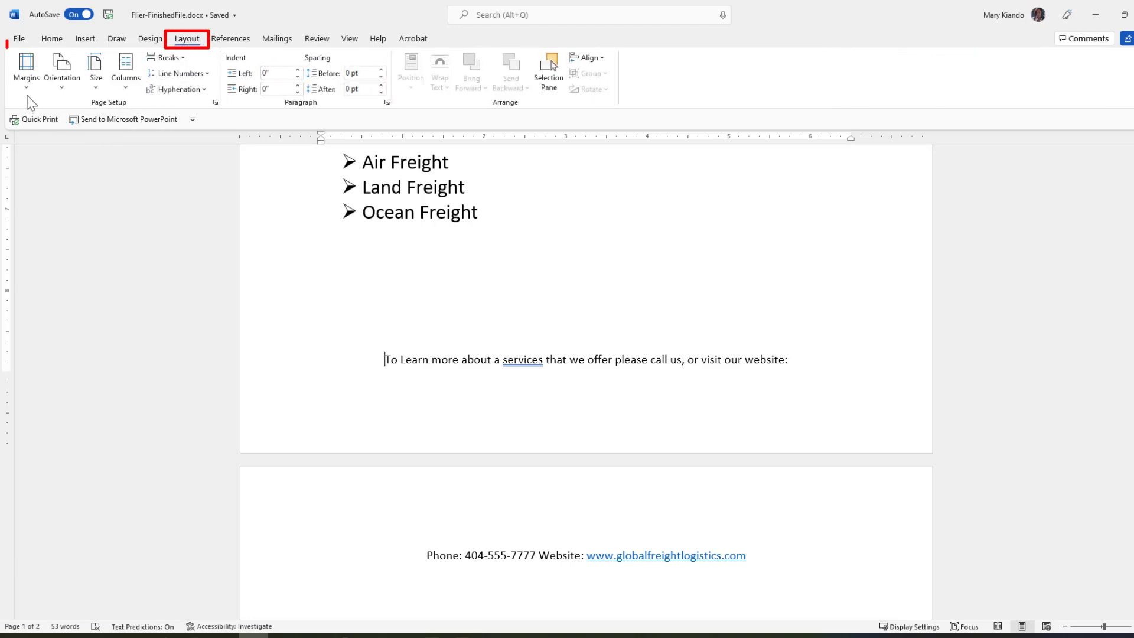
left_click(27, 88)
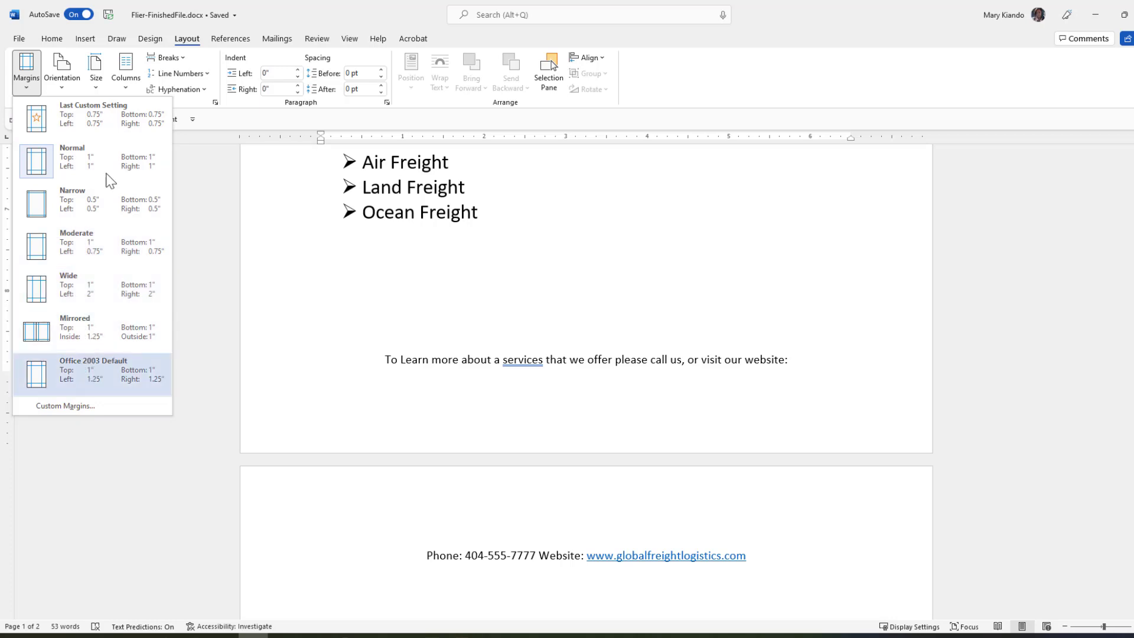
left_click(74, 410)
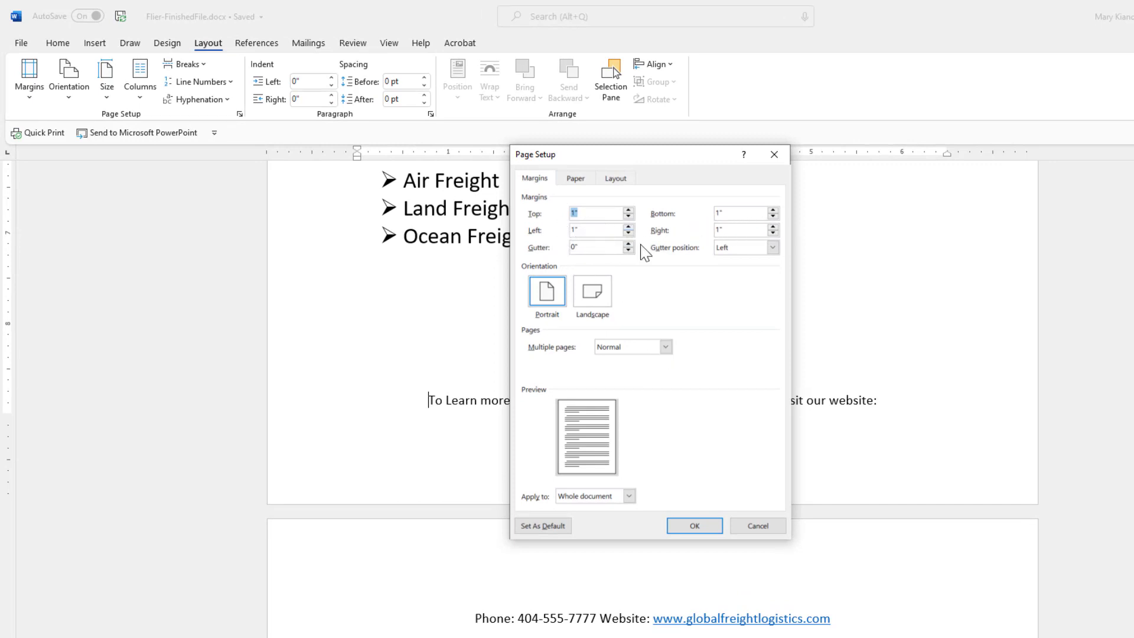
left_click(763, 528)
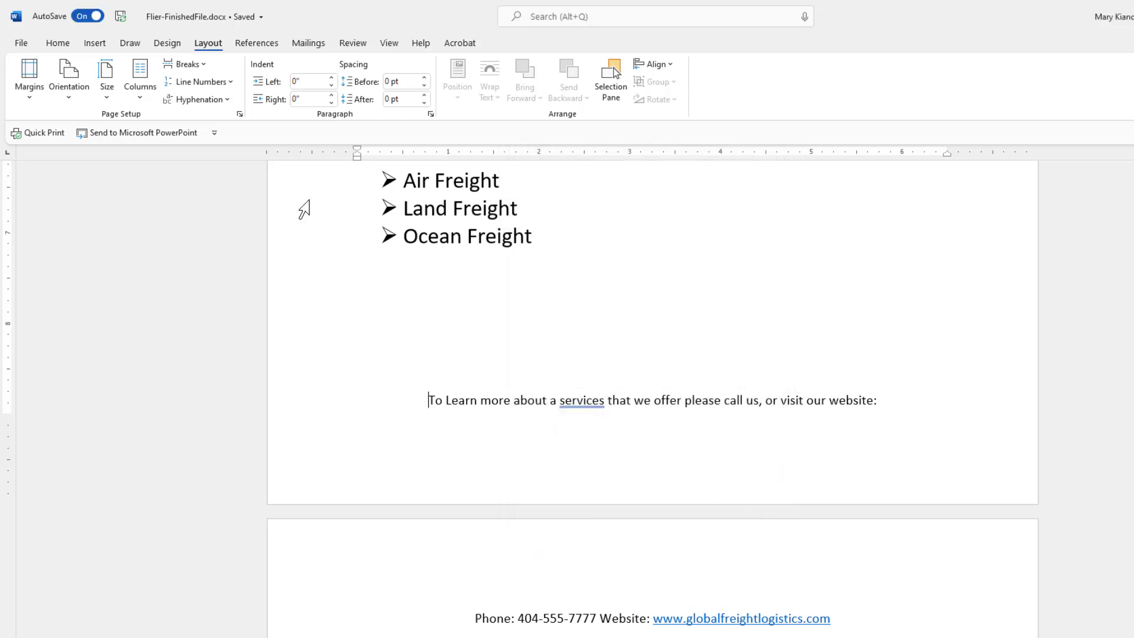
left_click(59, 43)
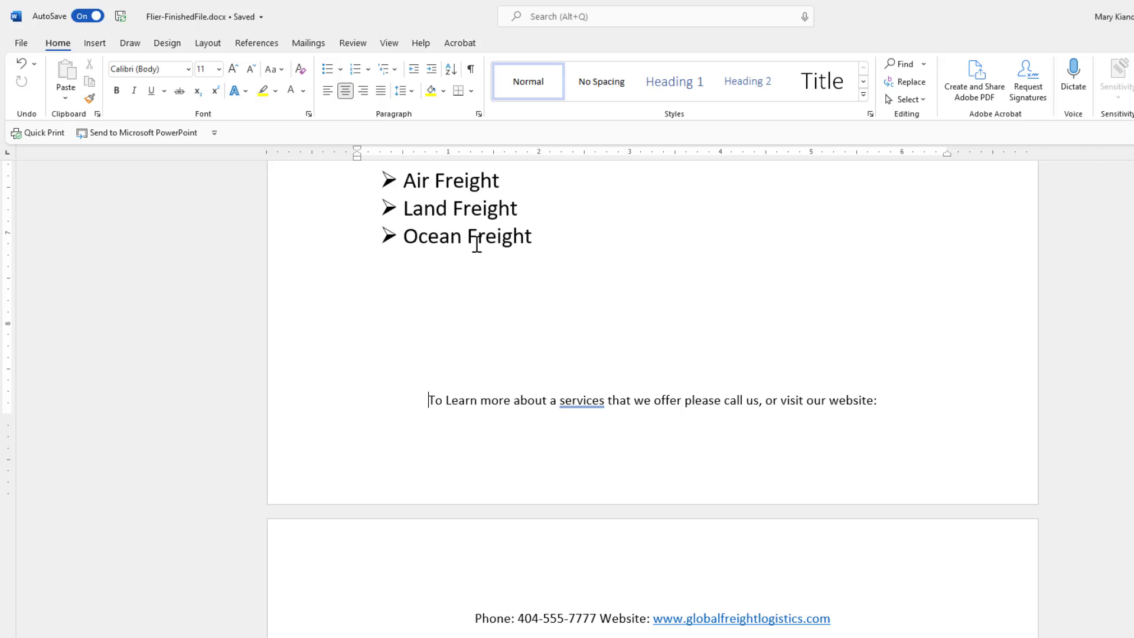
Step: Open the Page Setup dialog with the page margin settings
key("alt")
key("p")
key("s")
key("p")
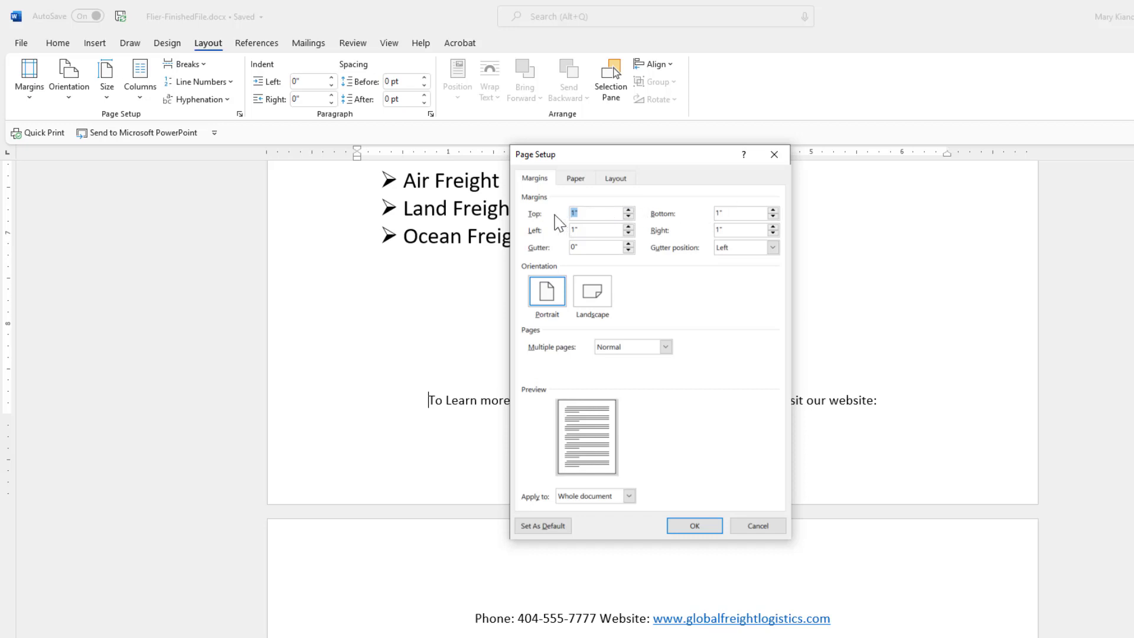
key("BackSpace")
key("ctrl+z")
key("Tab")
key("Tab")
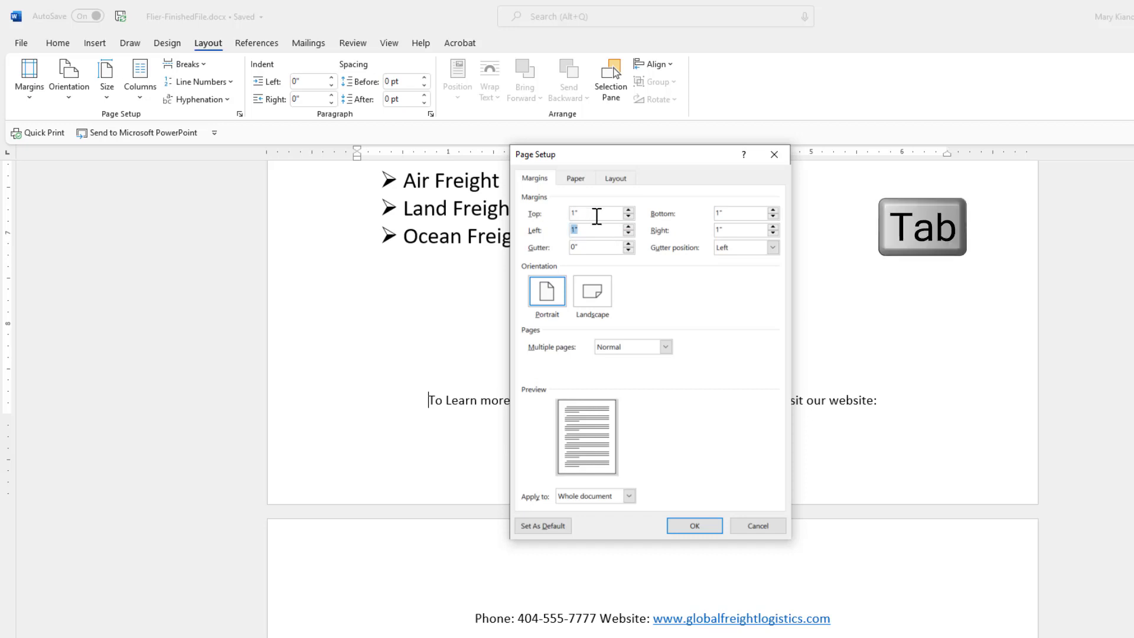
key("Tab")
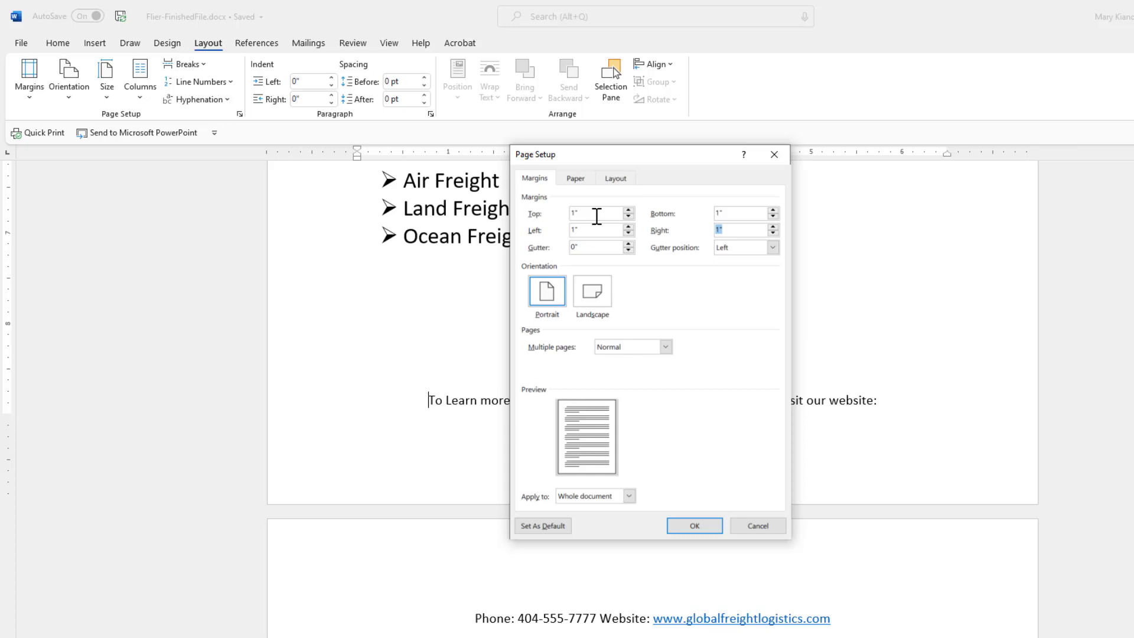
key("shift+Tab")
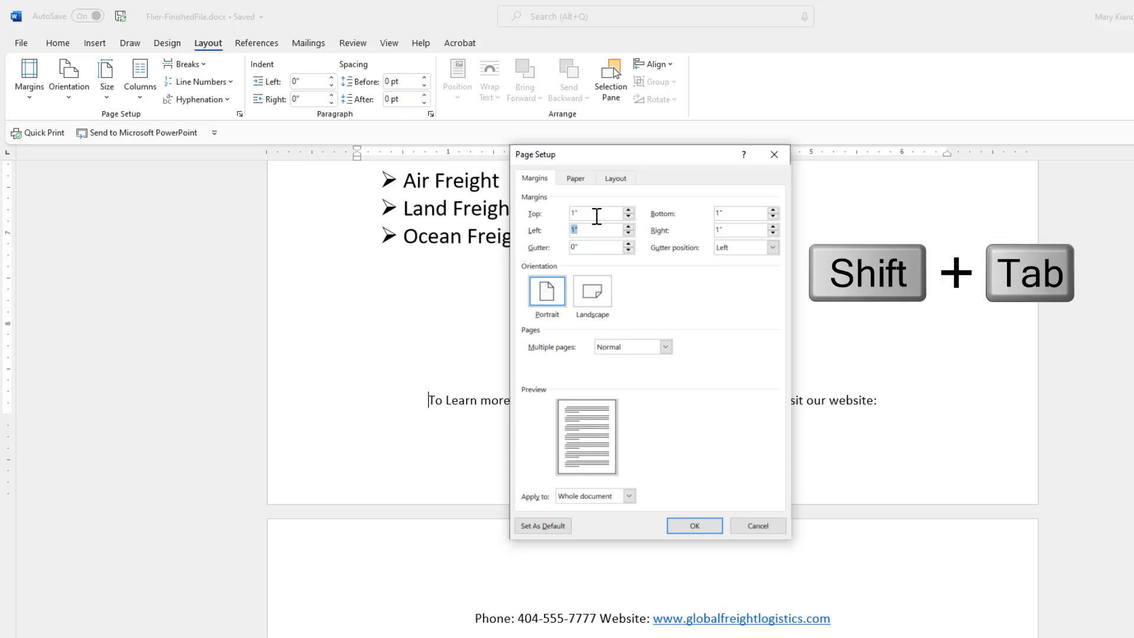
key("shift+Tab")
key("shift+Tab")
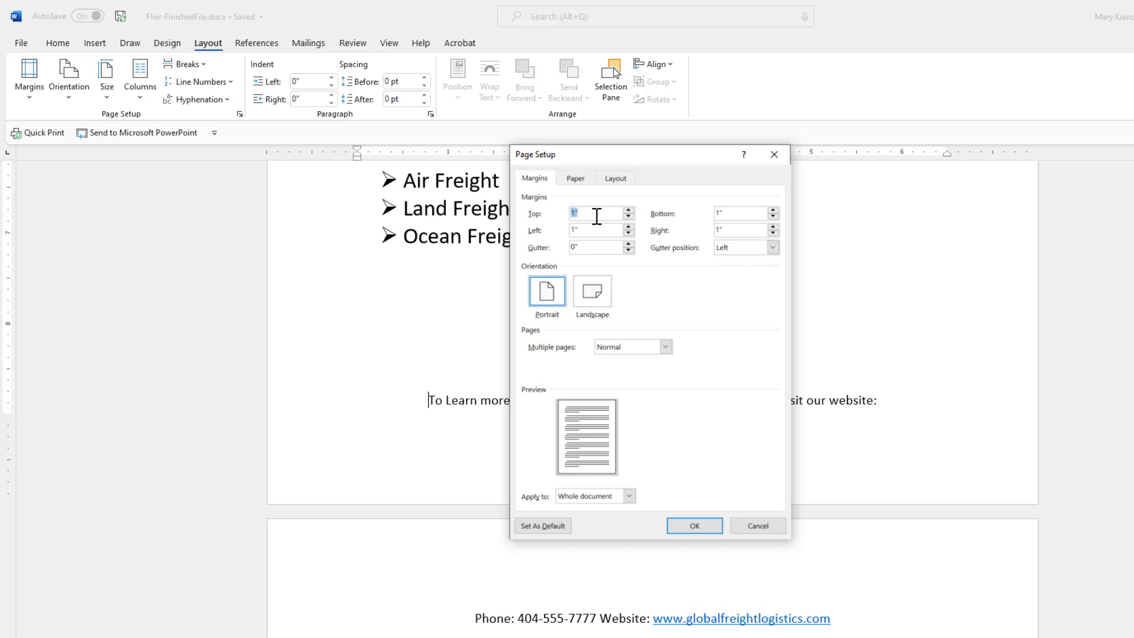
key("Tab")
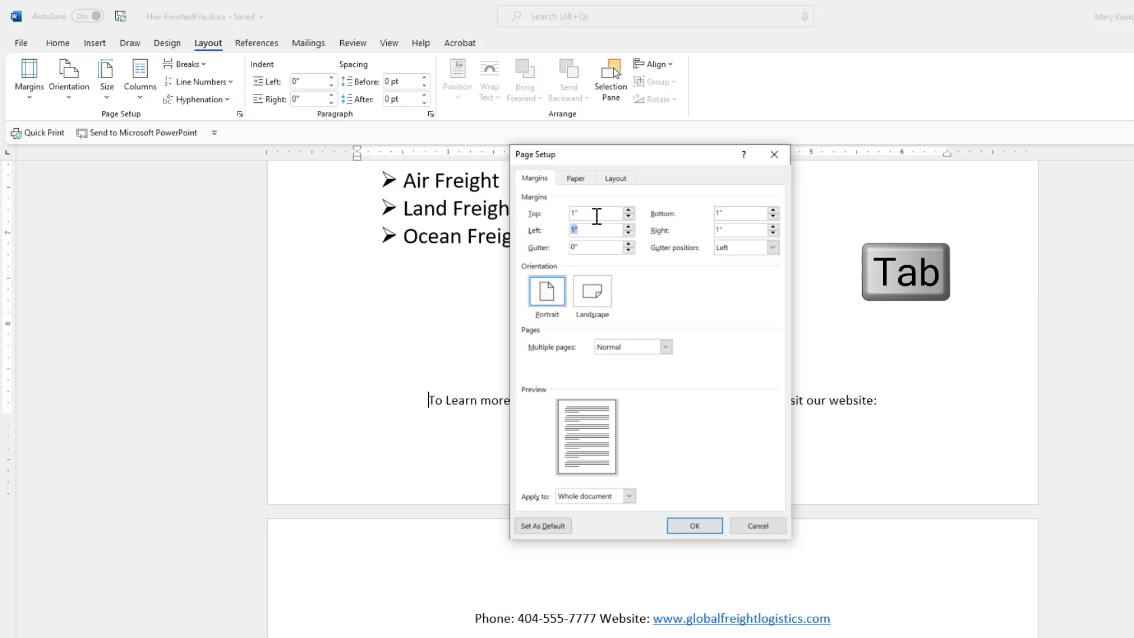
key("Tab")
key("shift+Tab")
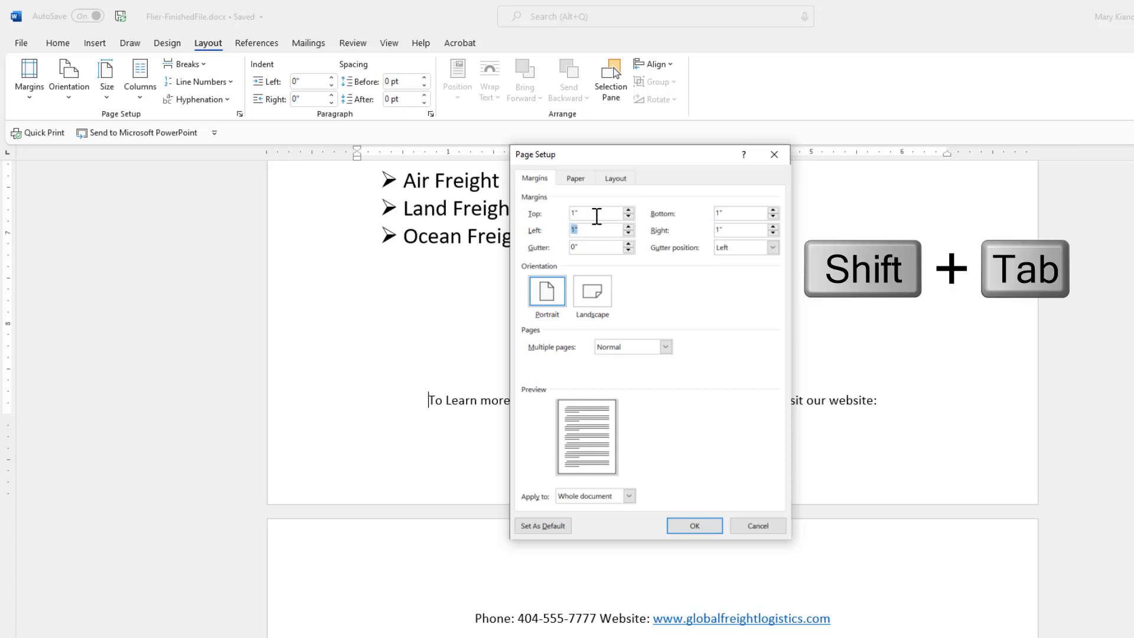
key("shift+Tab")
key("shift+Tab")
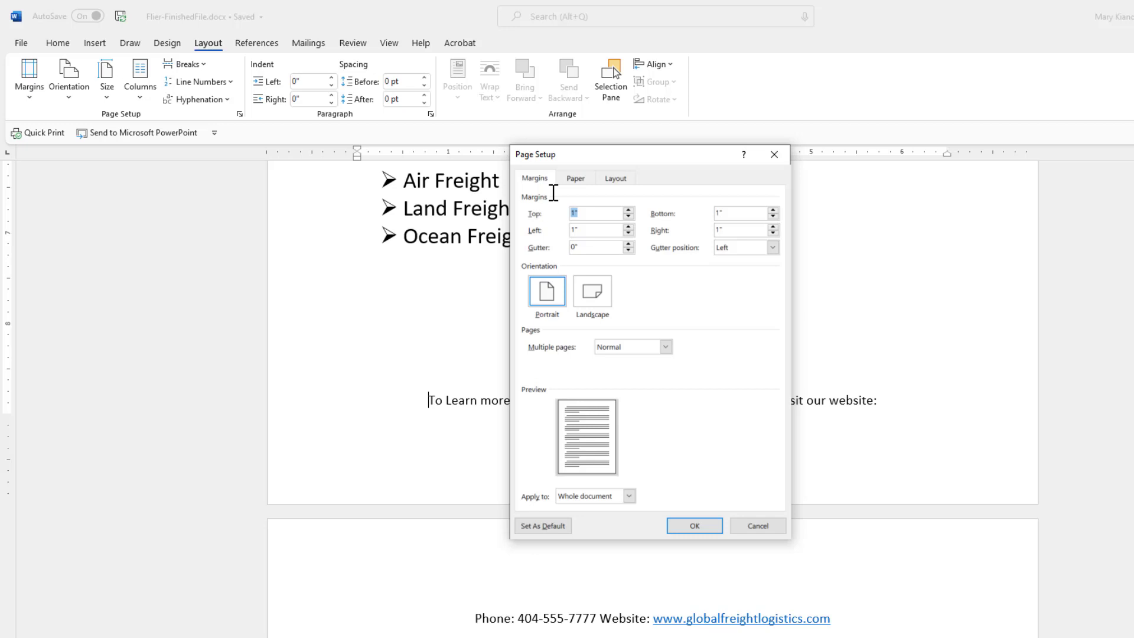
Step: Set the top, bottom, left and right margins to 0.75 inches with portrait orientation for the whole document
type("0.75")
key("Tab")
type("0.75")
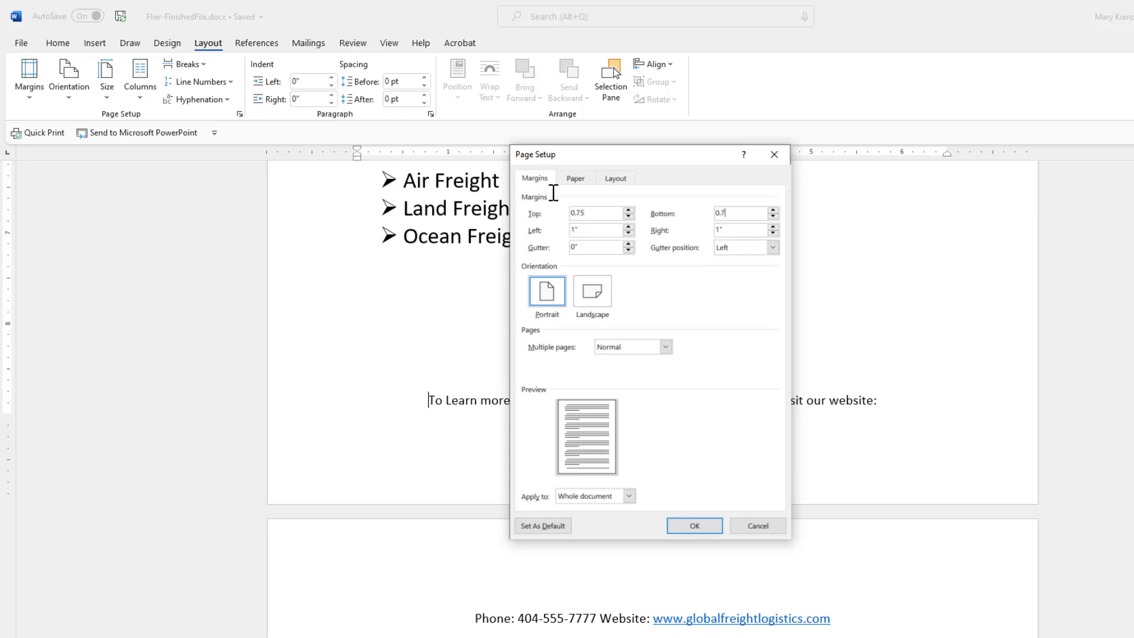
key("Tab")
type("0.75")
key("Tab")
type("0.75")
left_click(546, 291)
left_click(693, 526)
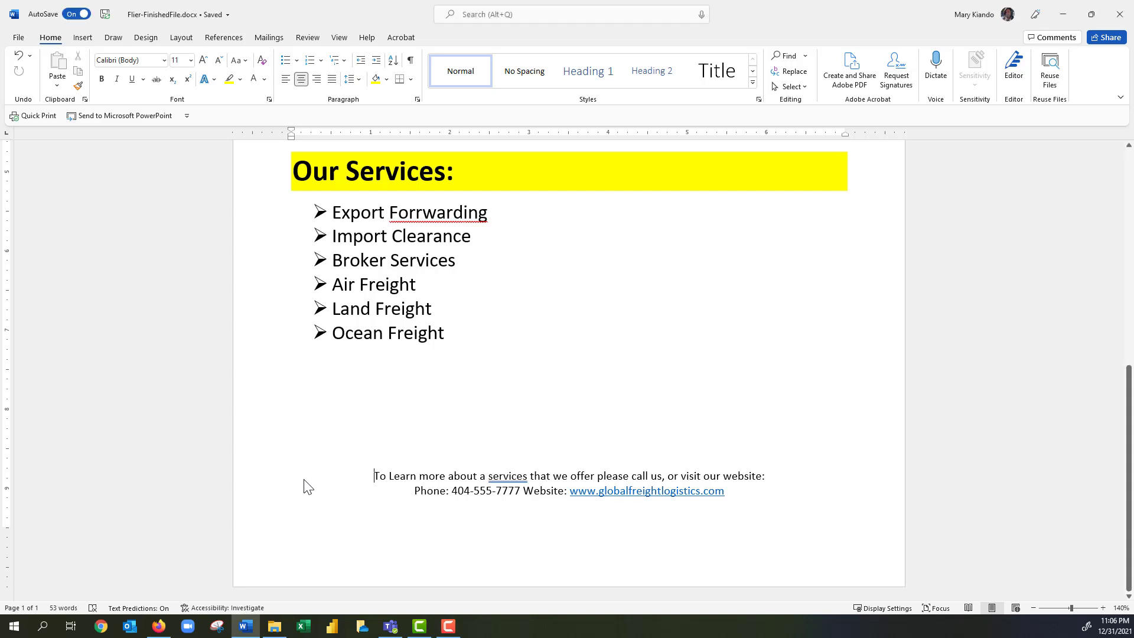
Step: Select the "To Learn more about a services" line near the page end and make it italic
left_click(264, 482)
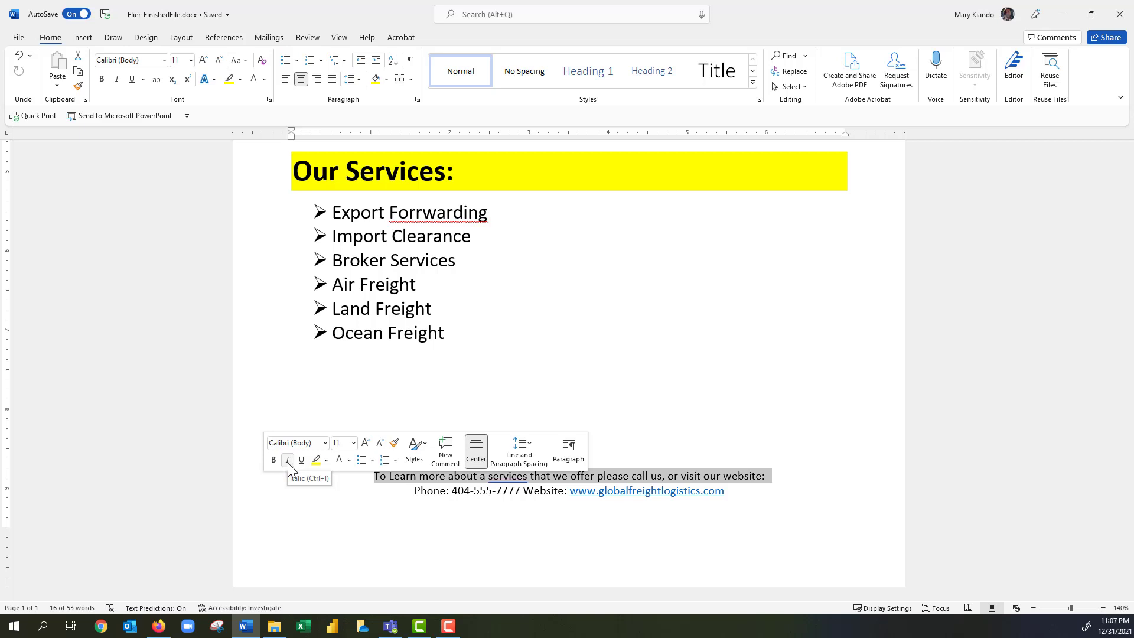
key("ctrl+i")
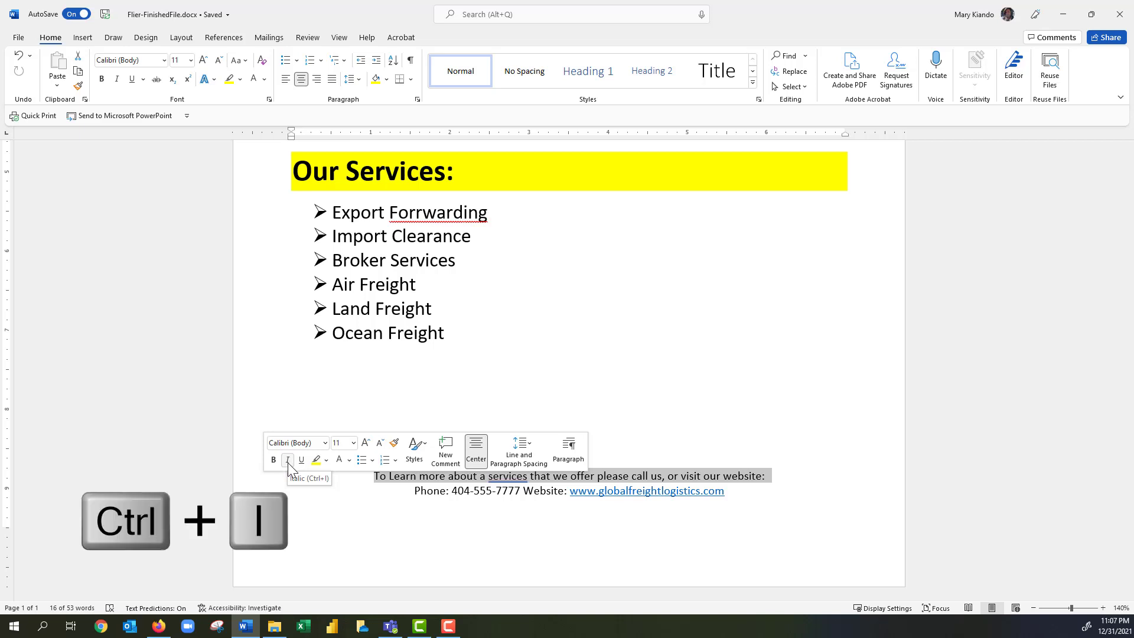
key("ctrl+i")
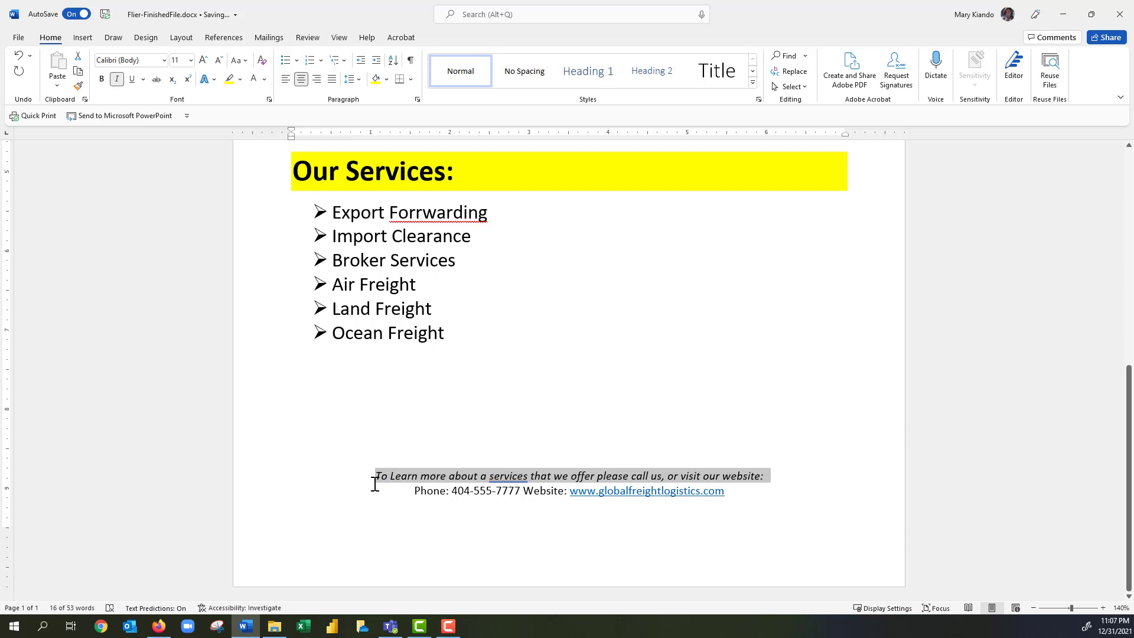
Step: Extend the selection to include the phone and website line and align both lines left
key("shift")
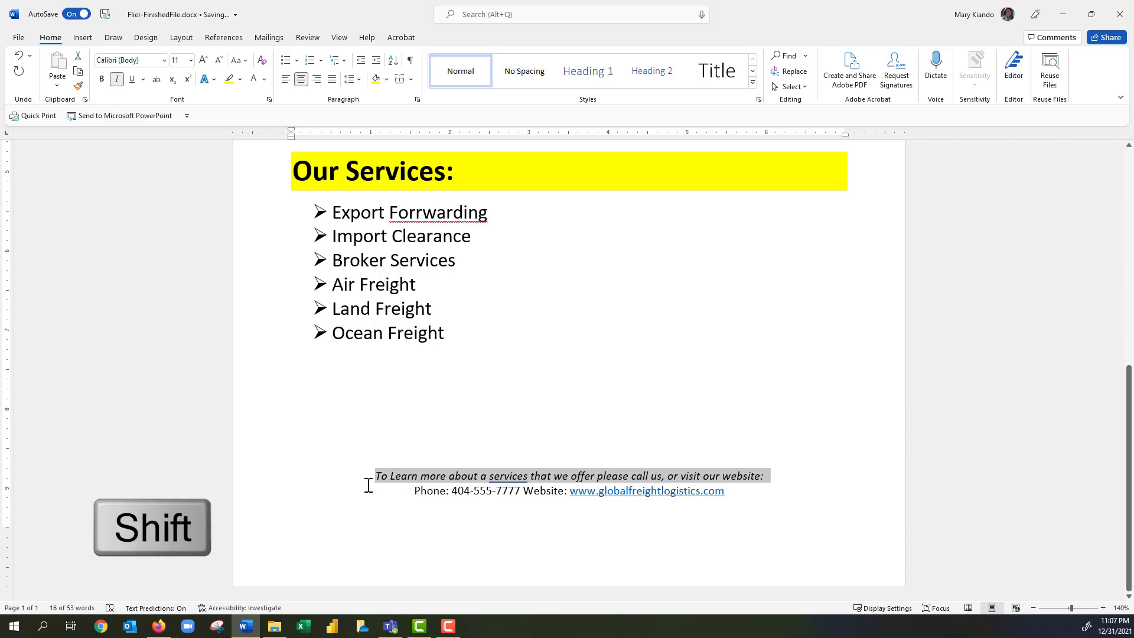
left_click(275, 509, "shift")
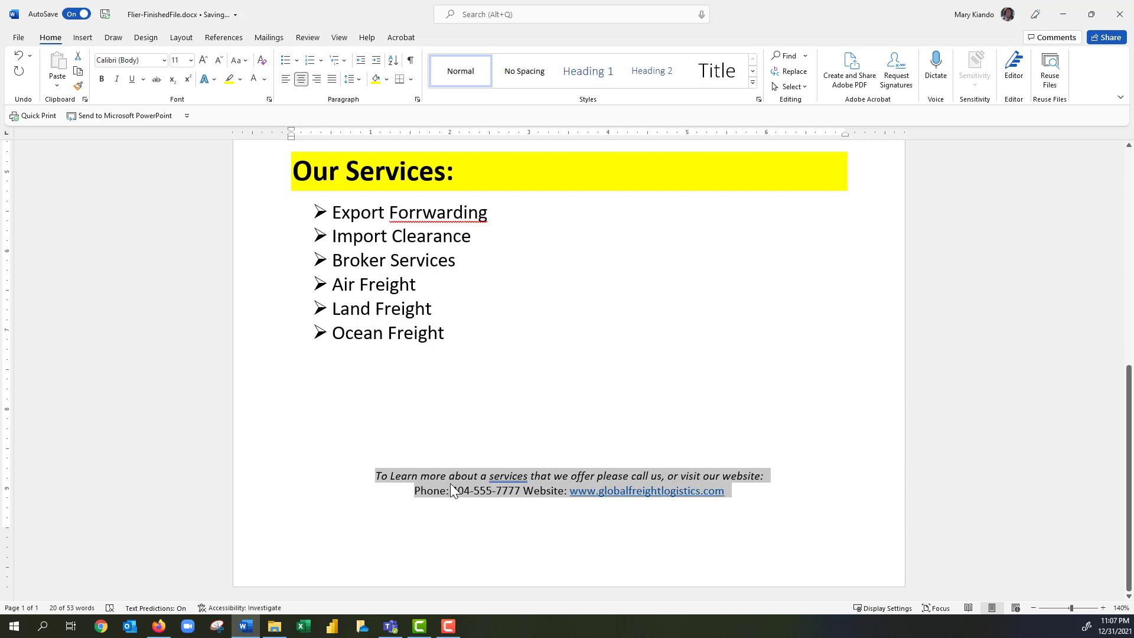
key("ctrl+l")
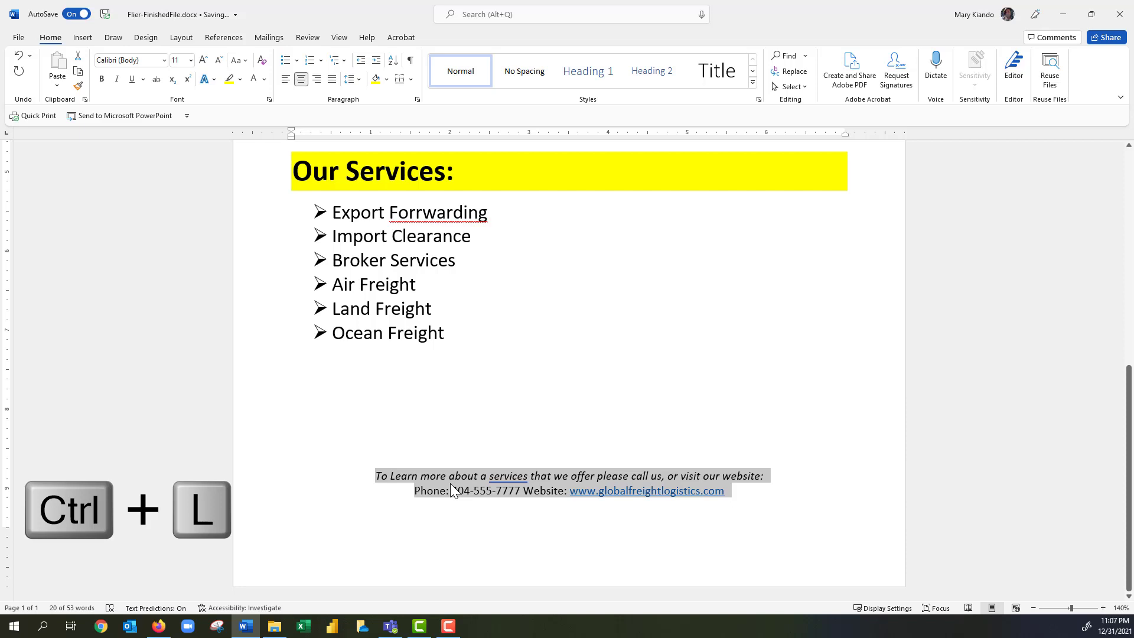
key("ctrl+l")
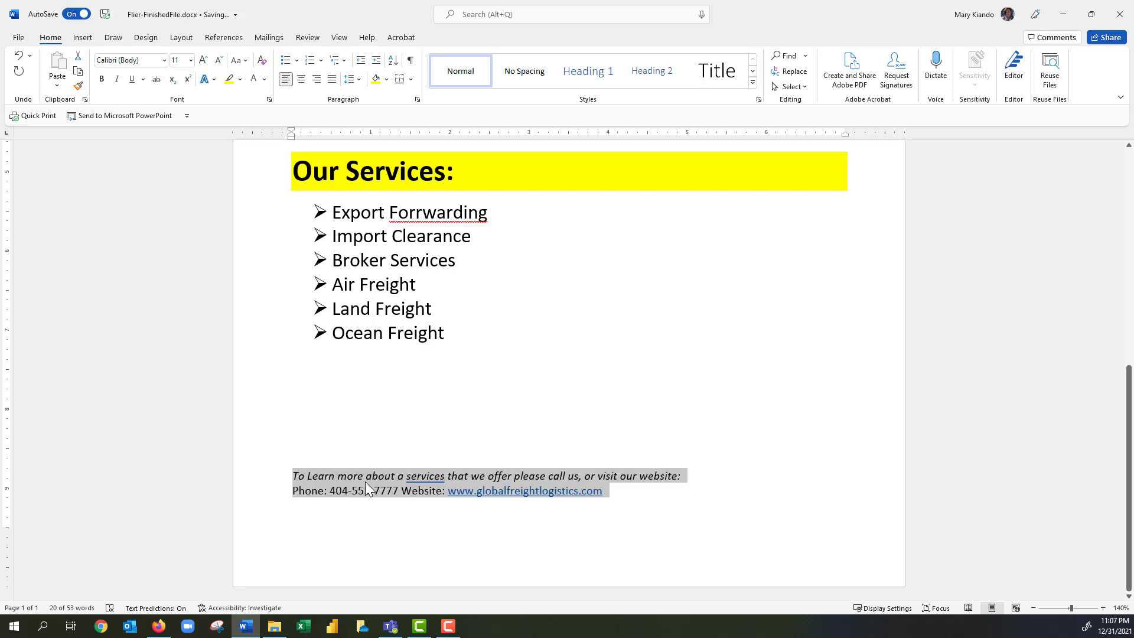
Step: Set a tab stop at 3 inches for the phone and website line and tab the "Website:" text over to it
left_click(365, 481)
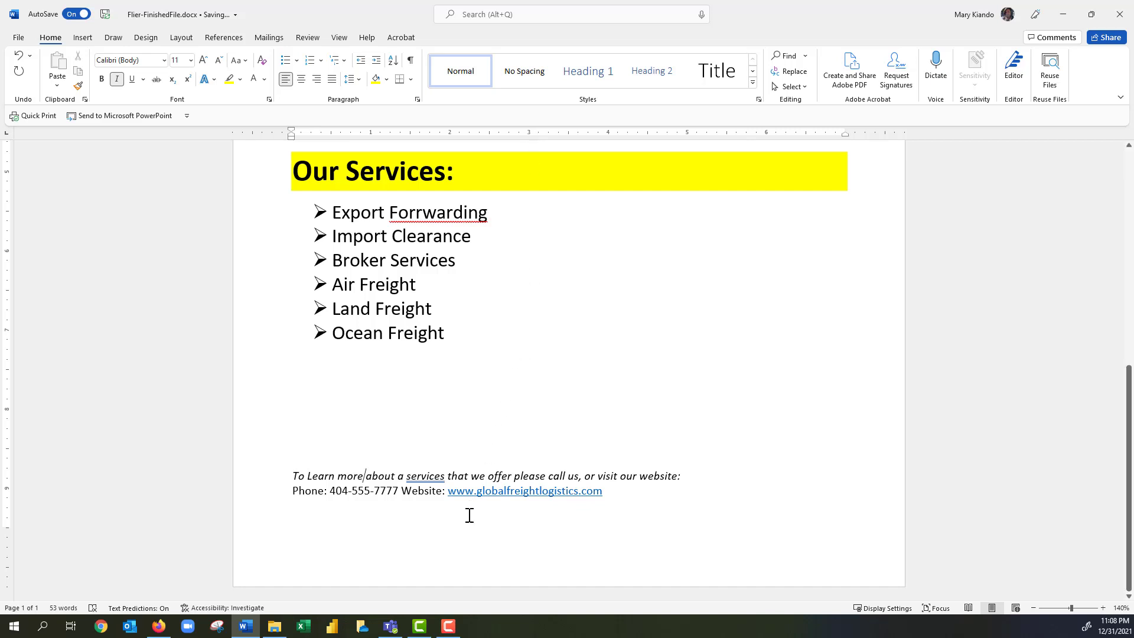
left_click(400, 492)
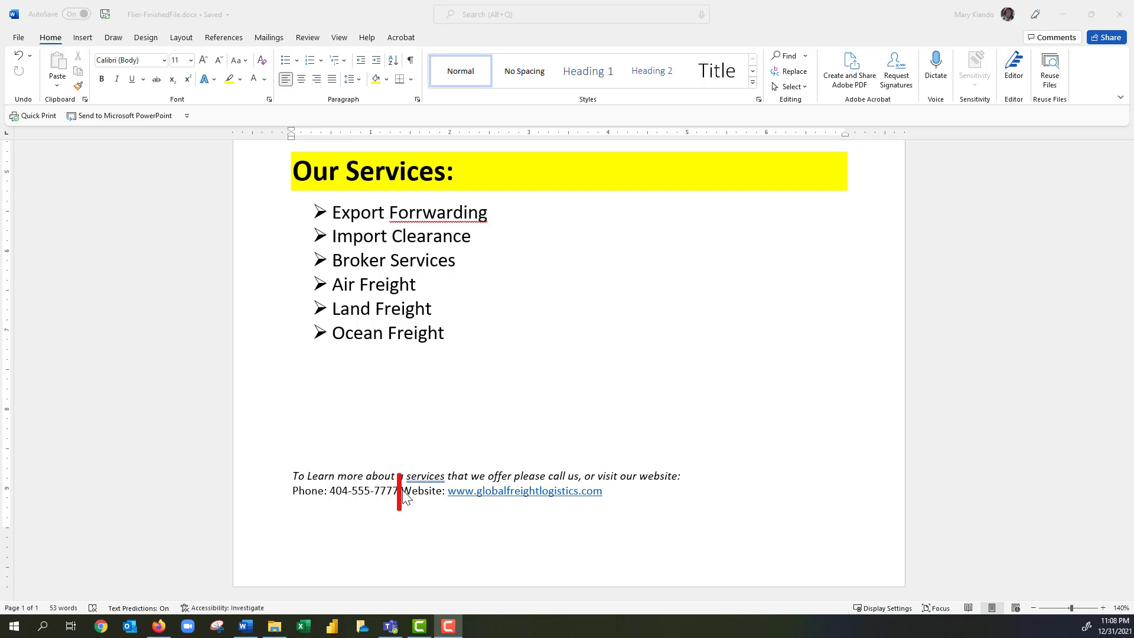
left_click(402, 493)
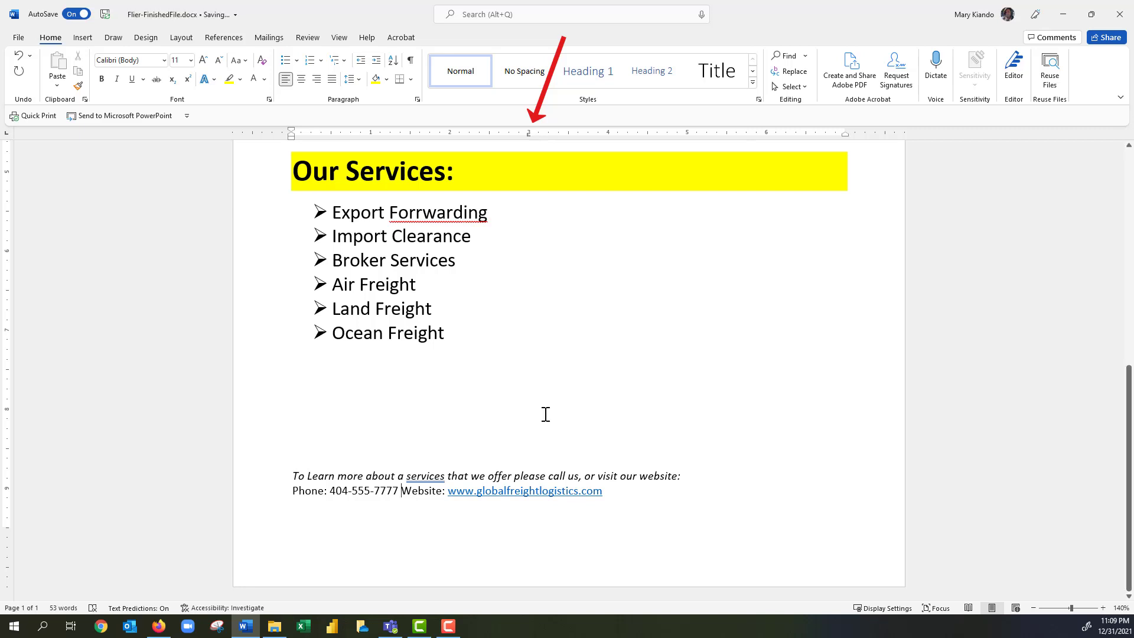
left_click(403, 491)
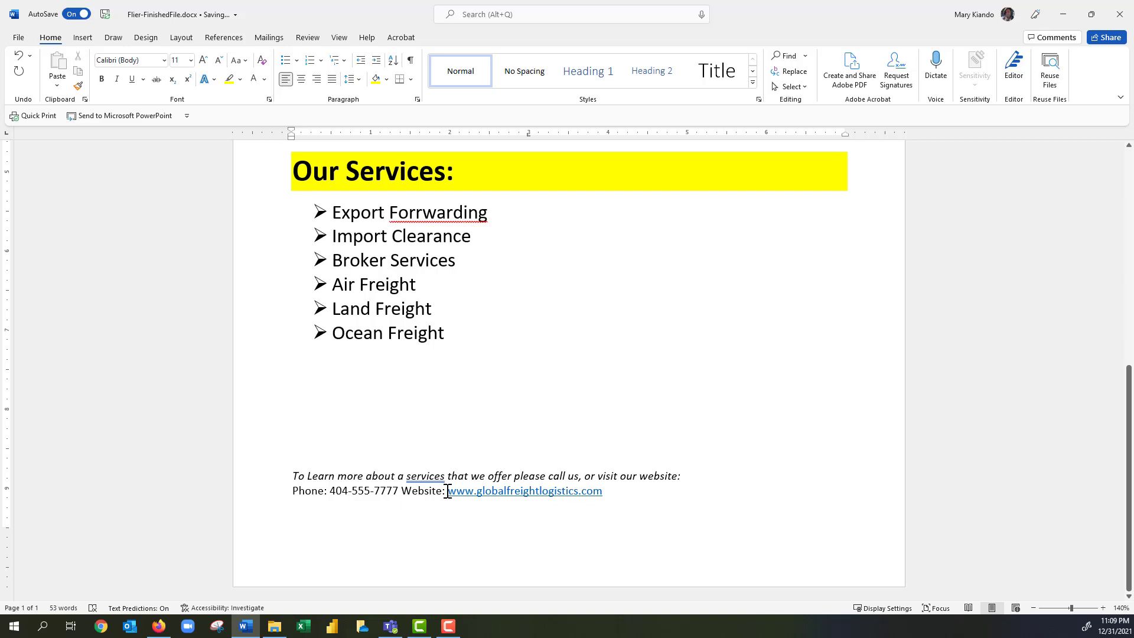
key("Tab")
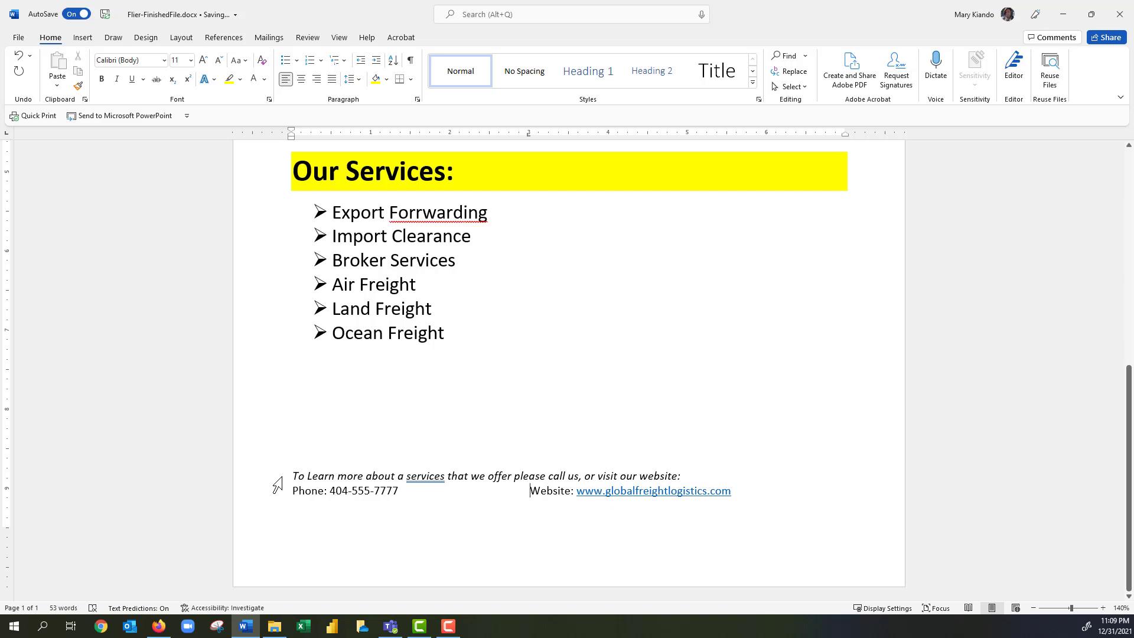
Step: Select the two contact lines and choose the Box paragraph border setting in Borders and Shading
left_click_drag(276, 477, 276, 492)
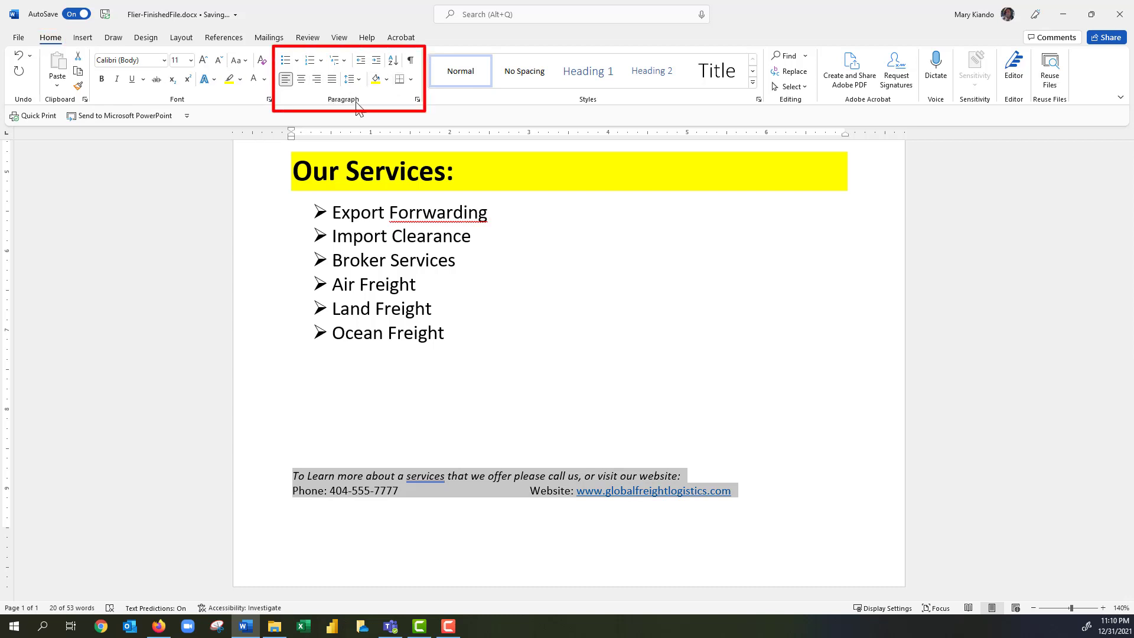
left_click(411, 81)
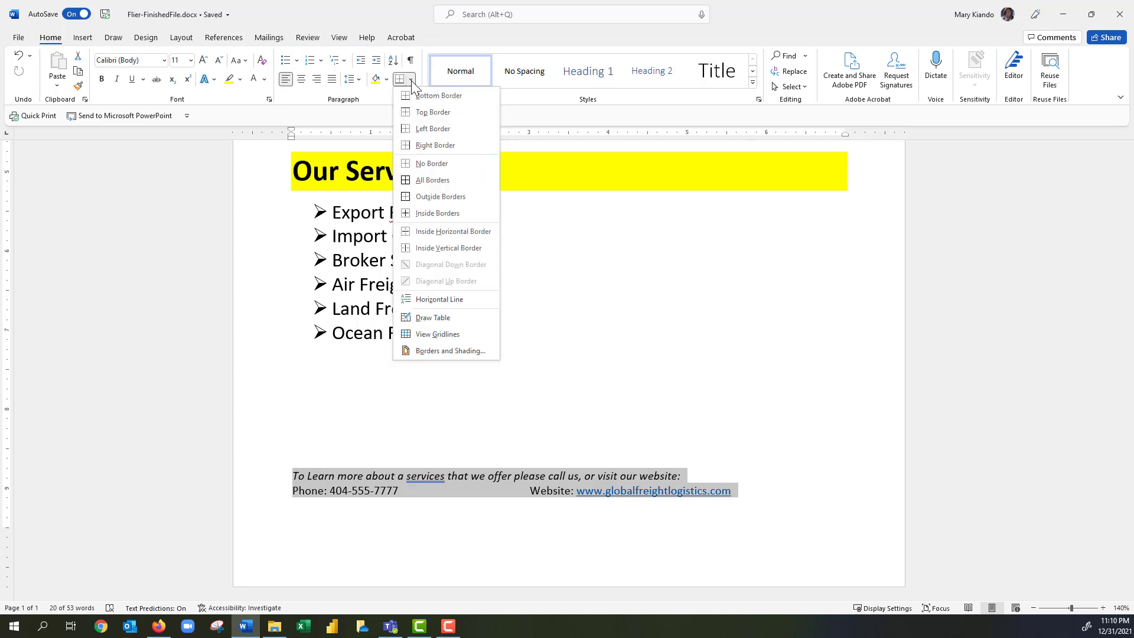
left_click(441, 352)
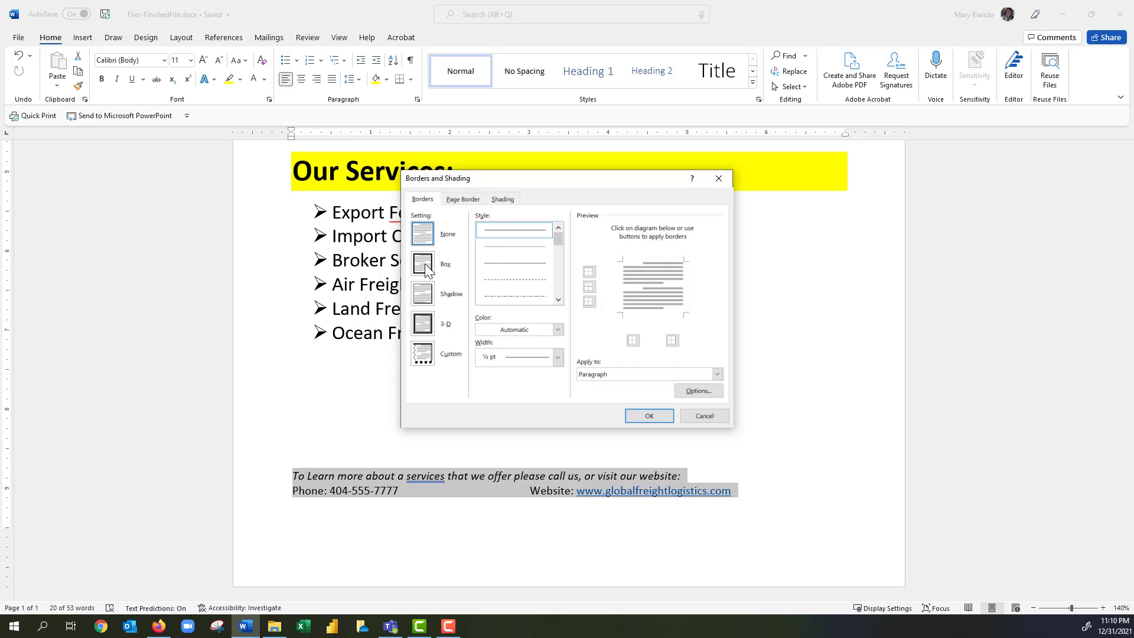
left_click(424, 264)
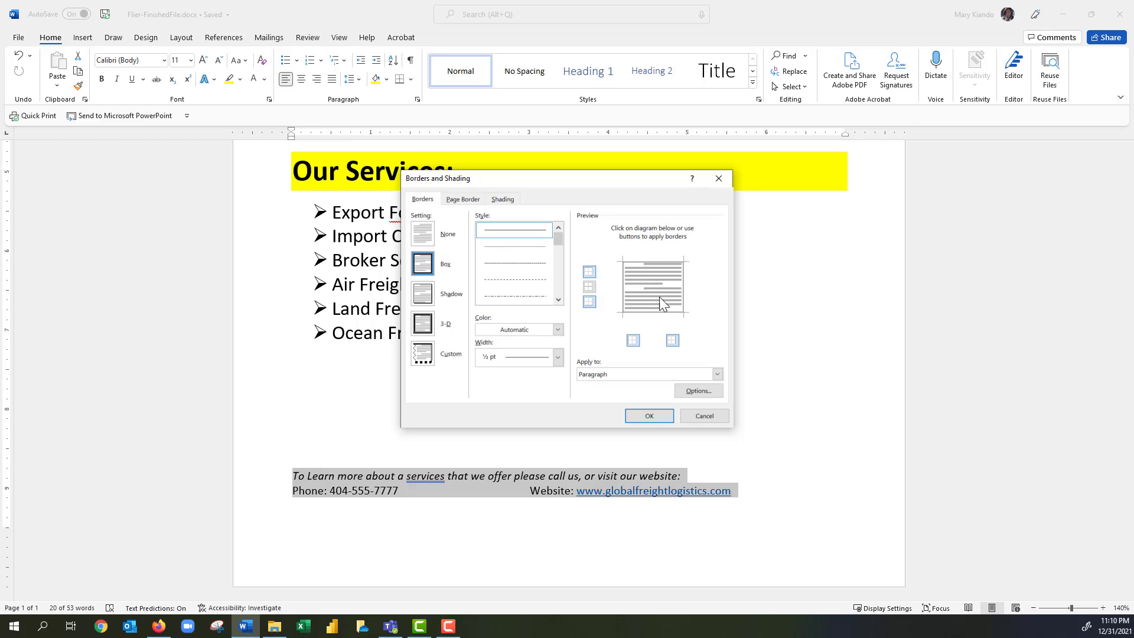
Step: Turn the box border's top and left edges off and back on in the preview diagram
left_click(646, 262)
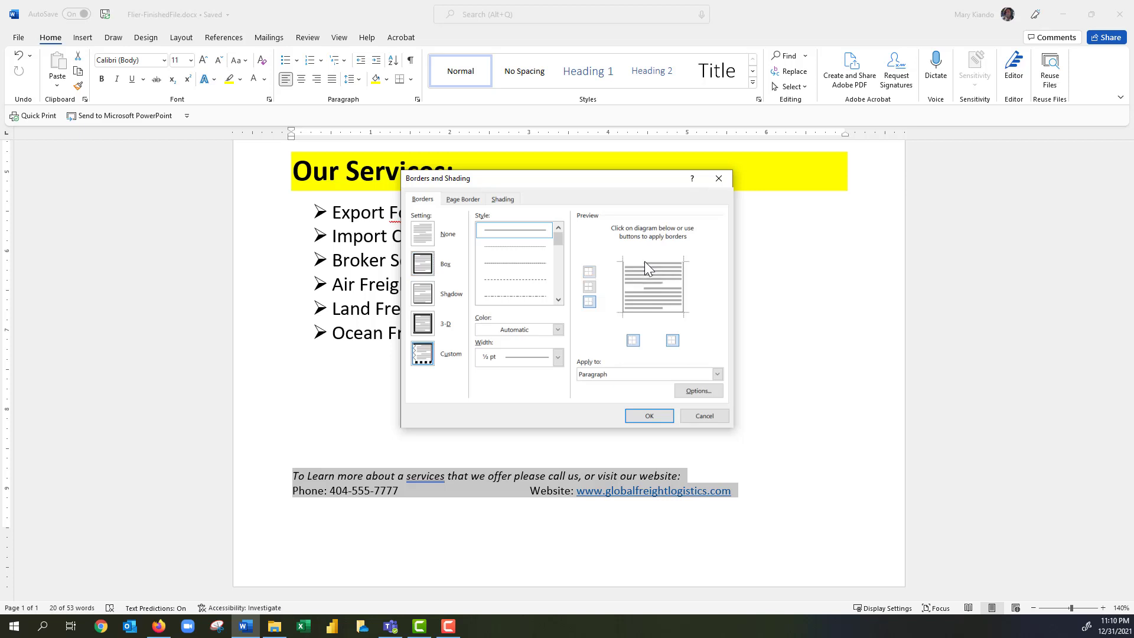
left_click(622, 282)
left_click(624, 279)
left_click(647, 261)
Step: Check the border style, color and width choices, and apply the contact lines' box border with Automatic color and ½ pt width
mouse_move(558, 238)
left_mouse_down()
mouse_move(561, 293)
mouse_move(558, 231)
left_mouse_up()
left_click(558, 330)
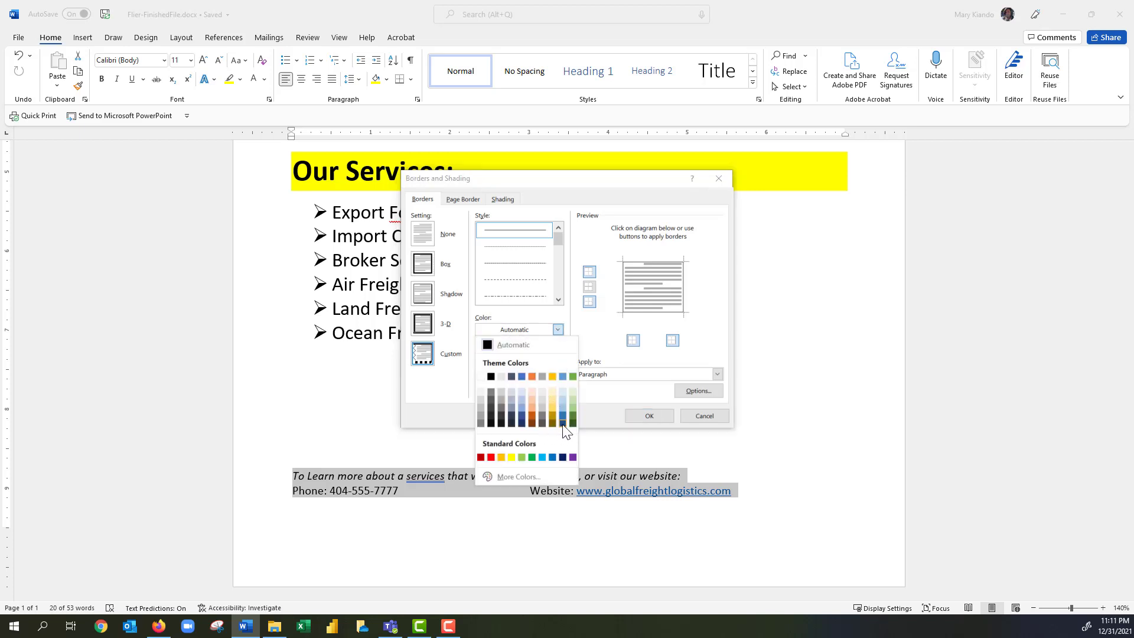
left_click(559, 330)
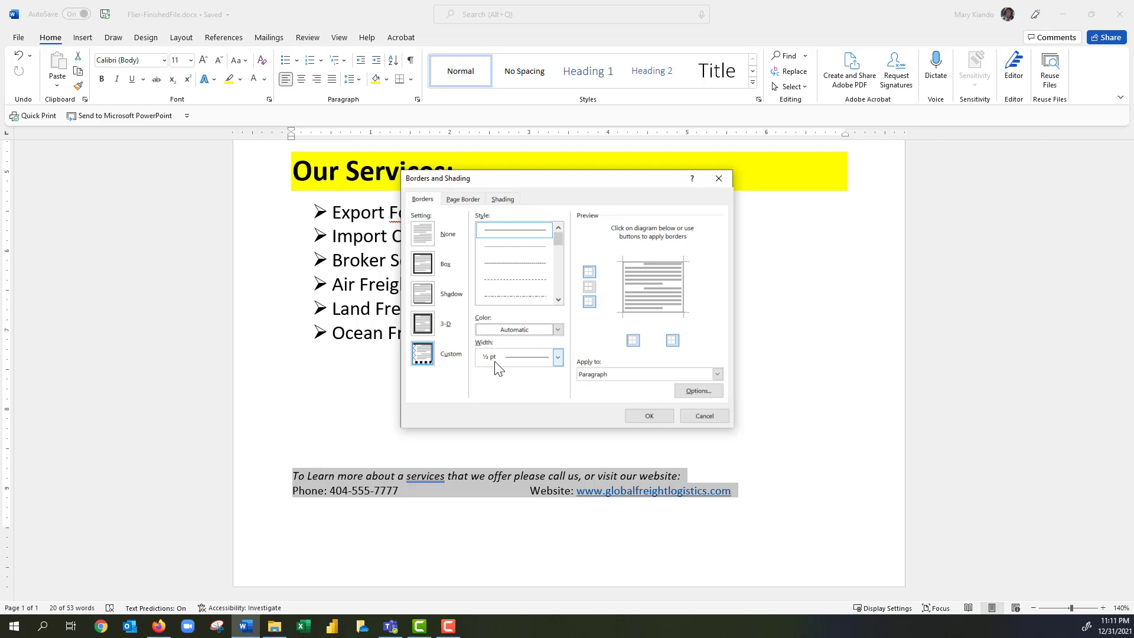
left_click(557, 358)
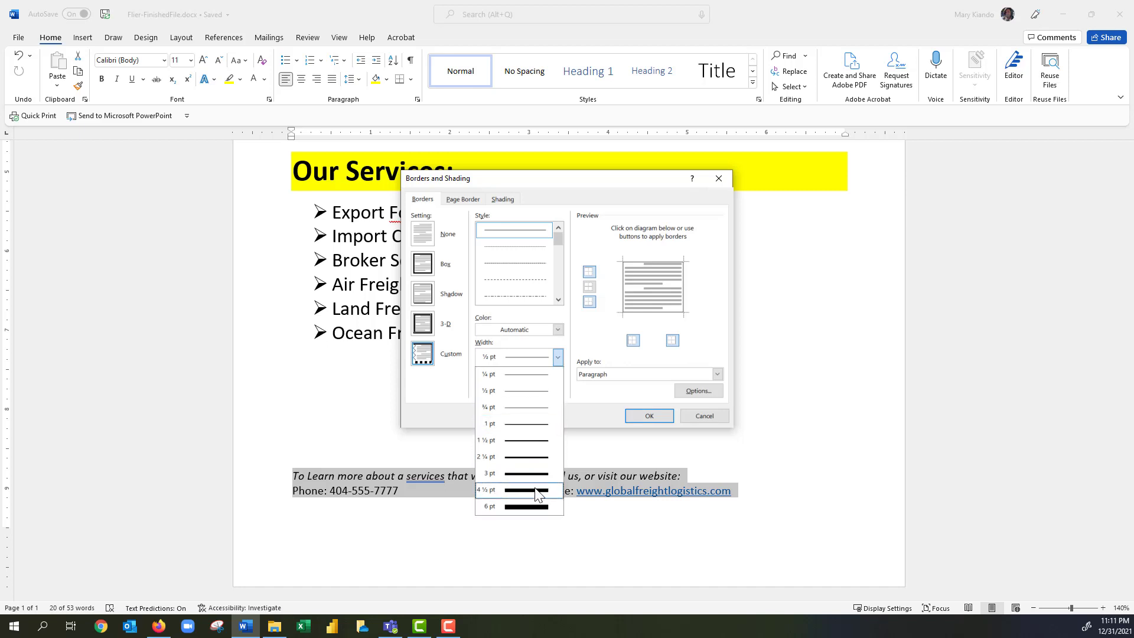
left_click(558, 357)
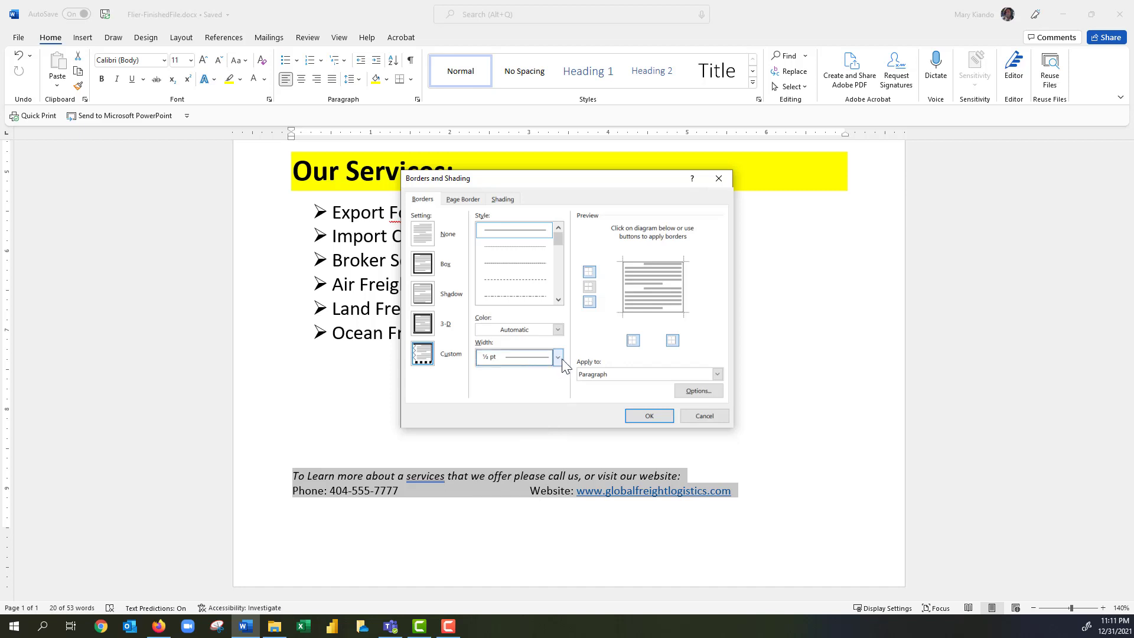
left_click(652, 417)
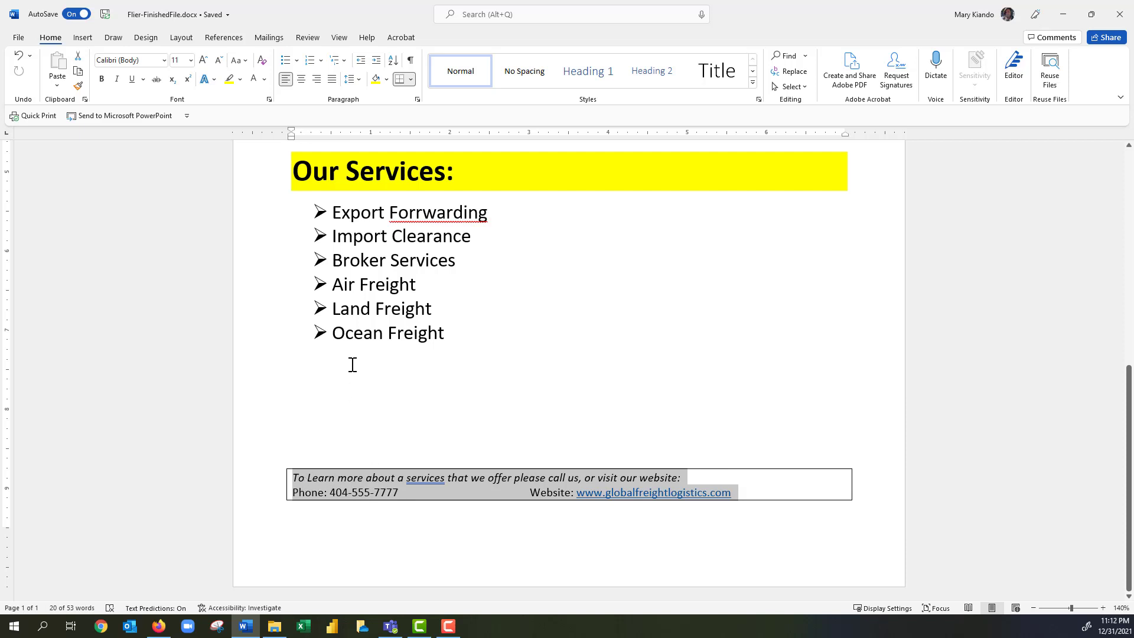
Step: Shade the bordered contact lines light orange and deselect them to review the flier
left_click(387, 81)
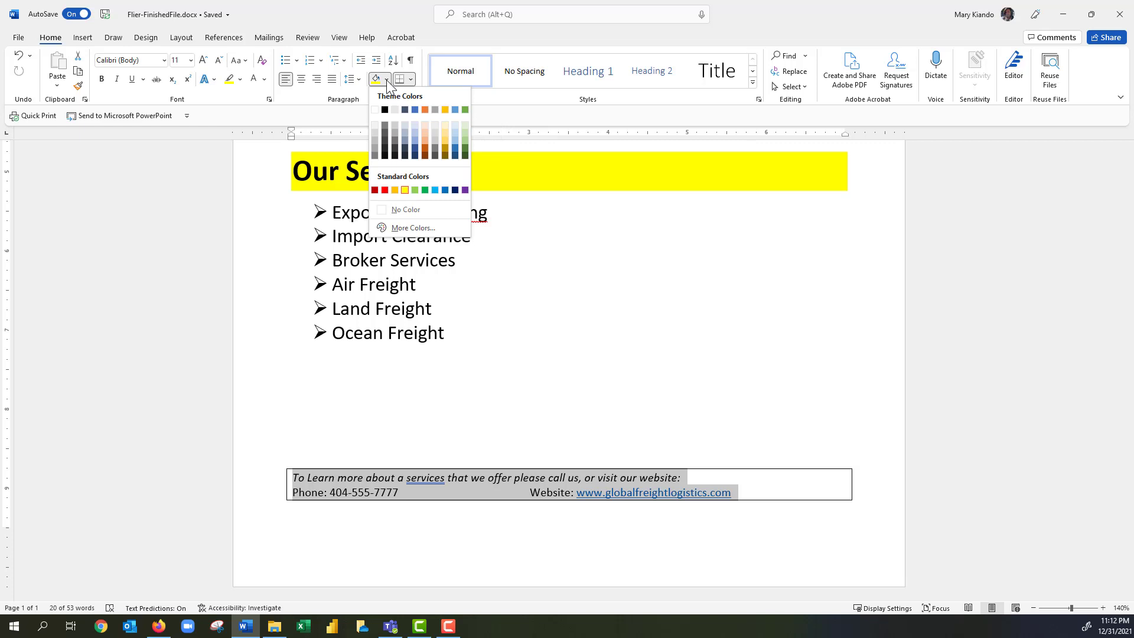
left_click(424, 130)
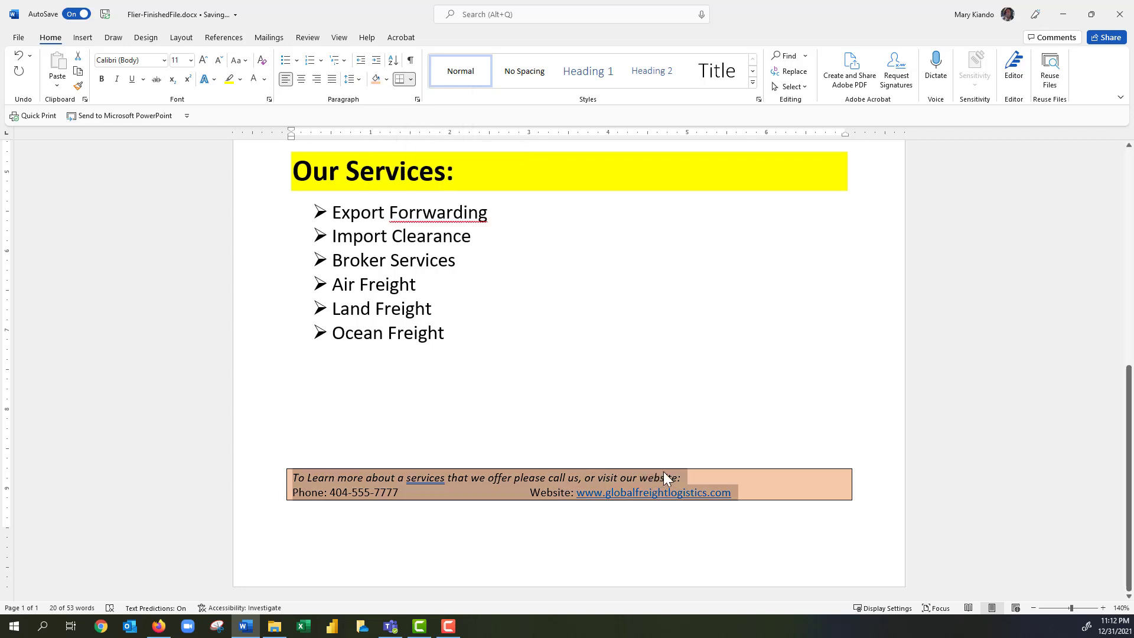
left_click(320, 421)
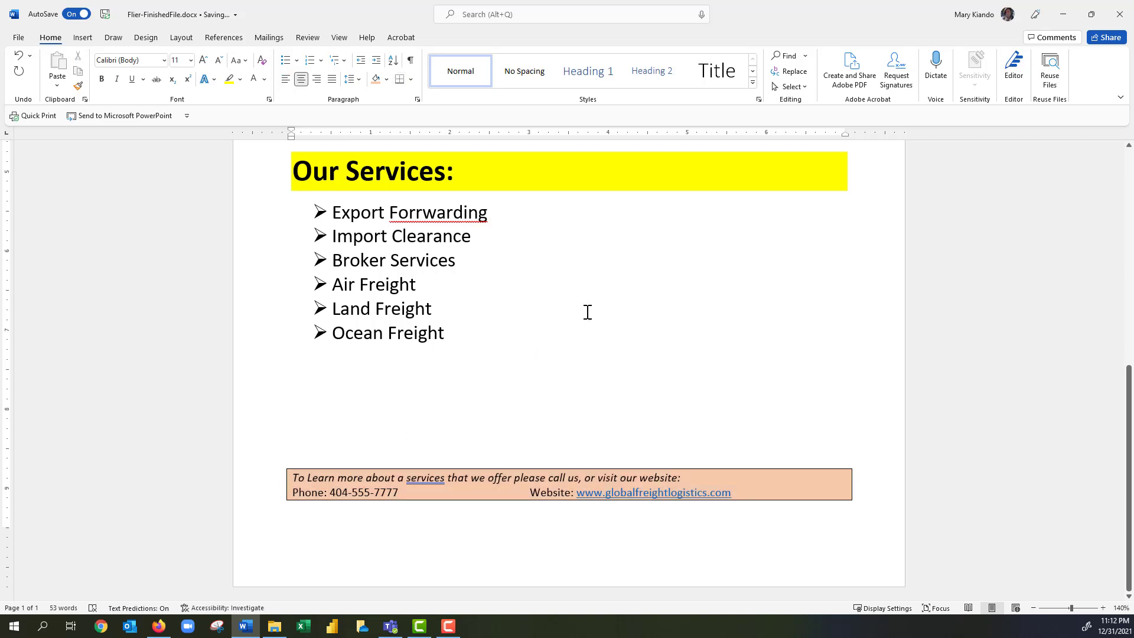
scroll(585, 314, "up", 5)
scroll(639, 307, "up", 4)
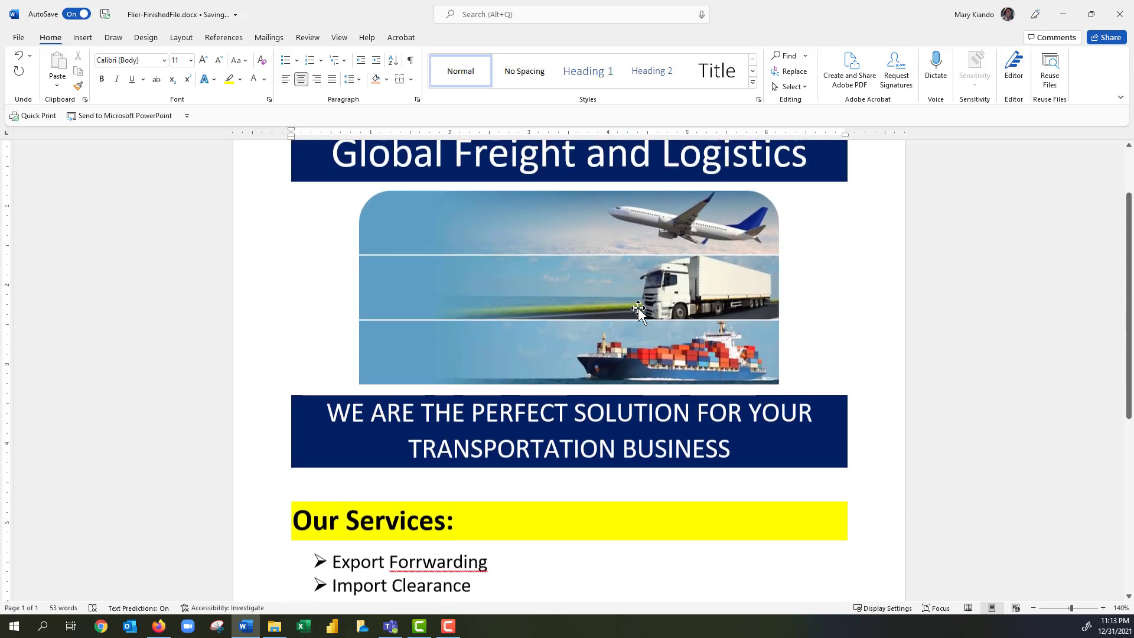
scroll(638, 308, "down", 5)
scroll(638, 309, "down", 3)
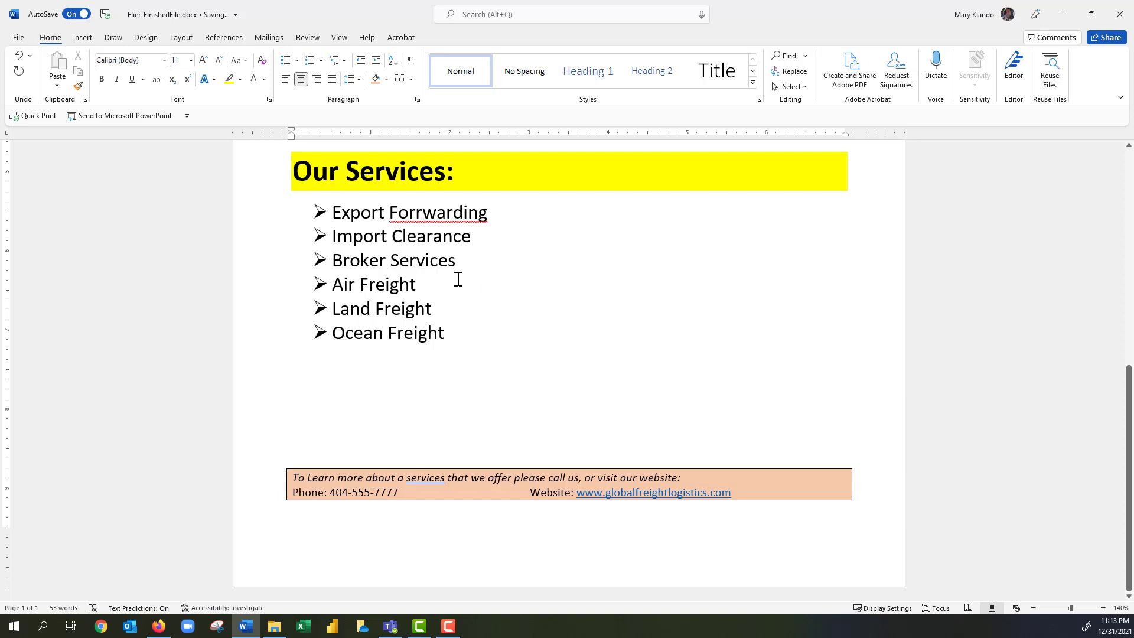
left_click(412, 79)
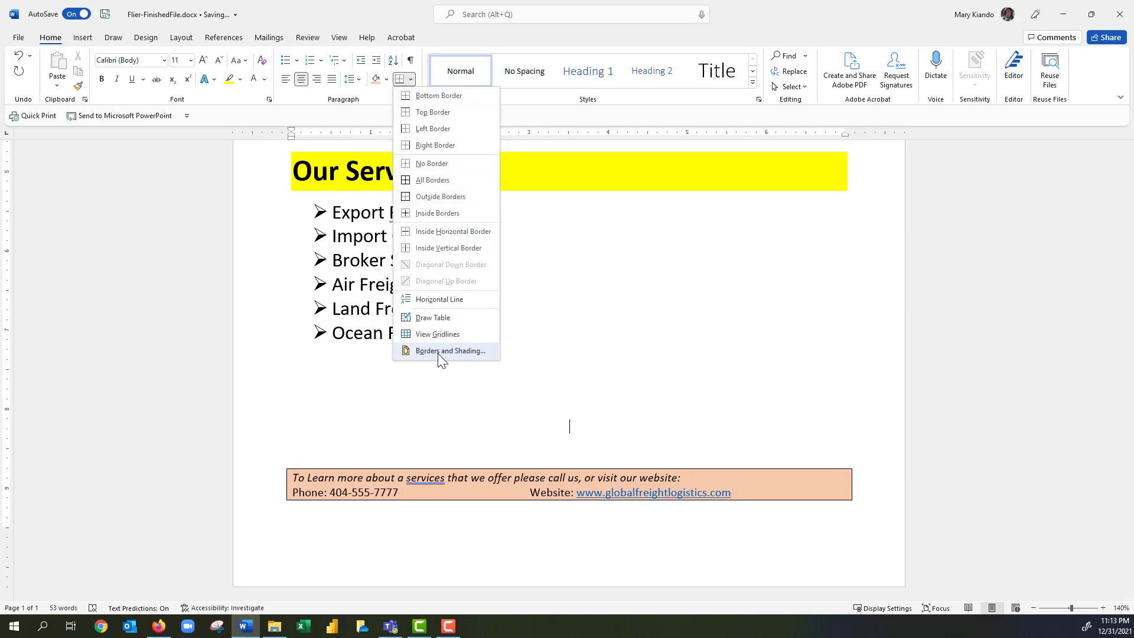
left_click(439, 352)
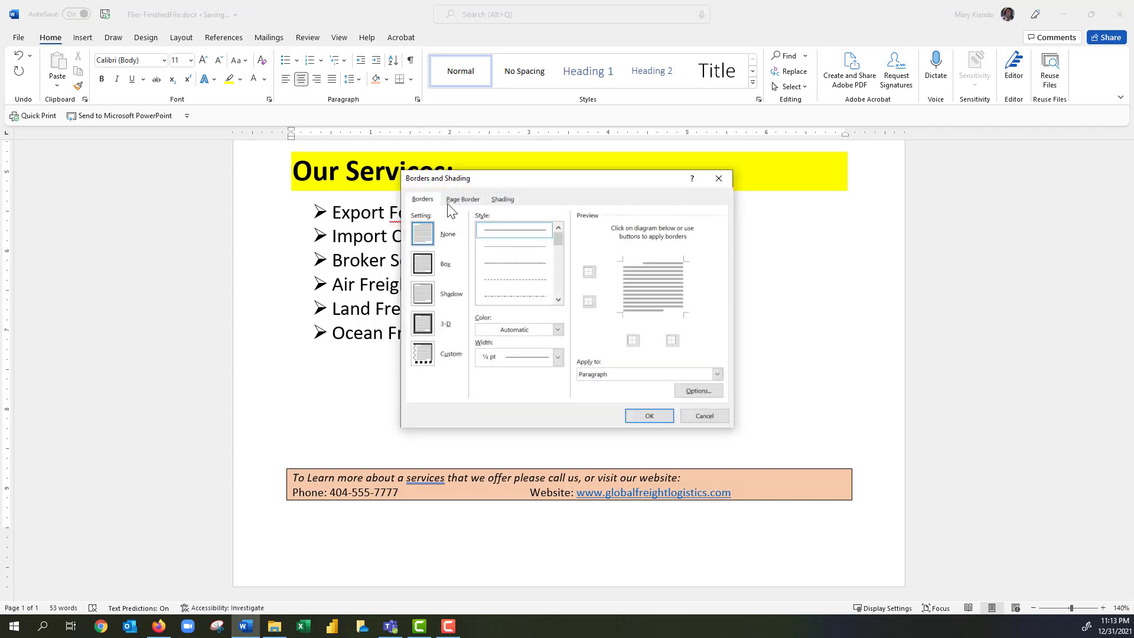
left_click(463, 199)
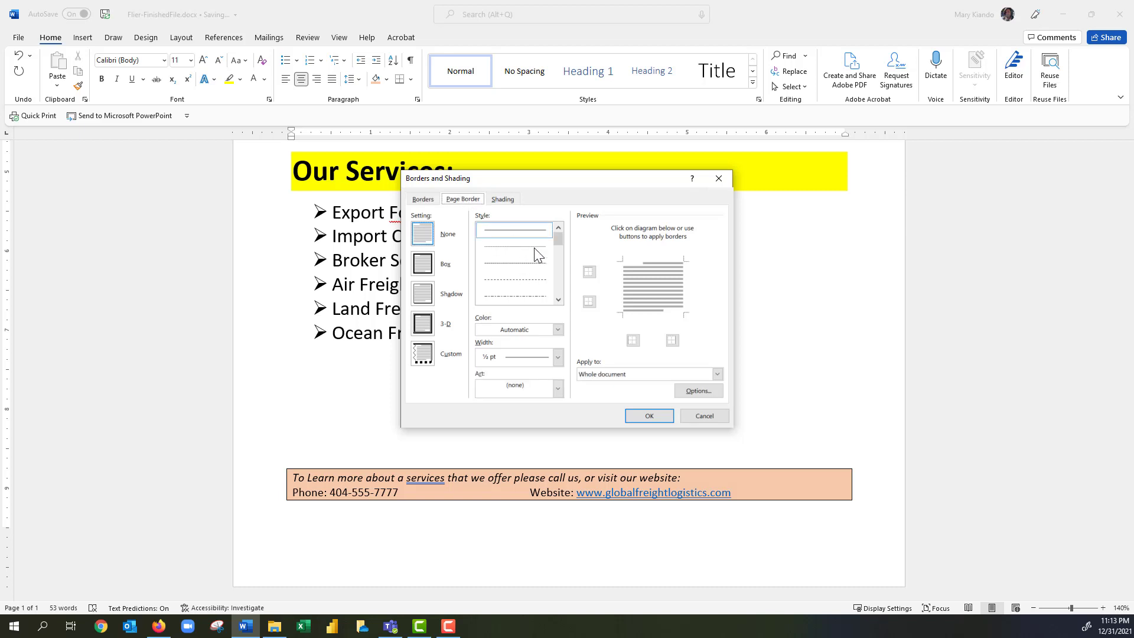
left_click_drag(553, 238, 559, 293)
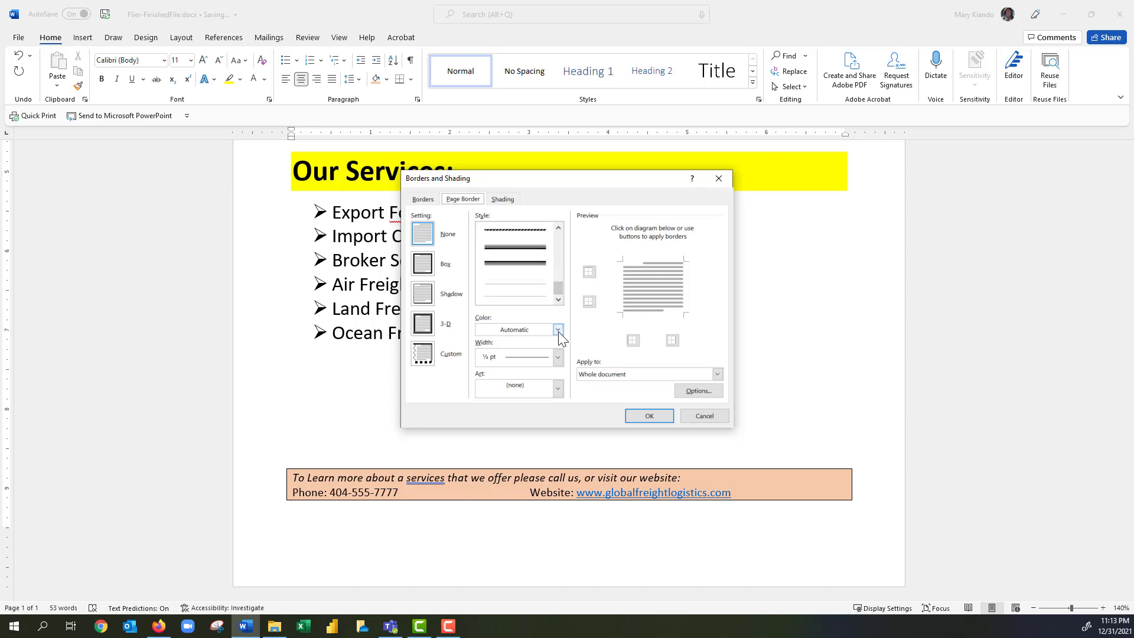
left_click(558, 330)
left_click(558, 329)
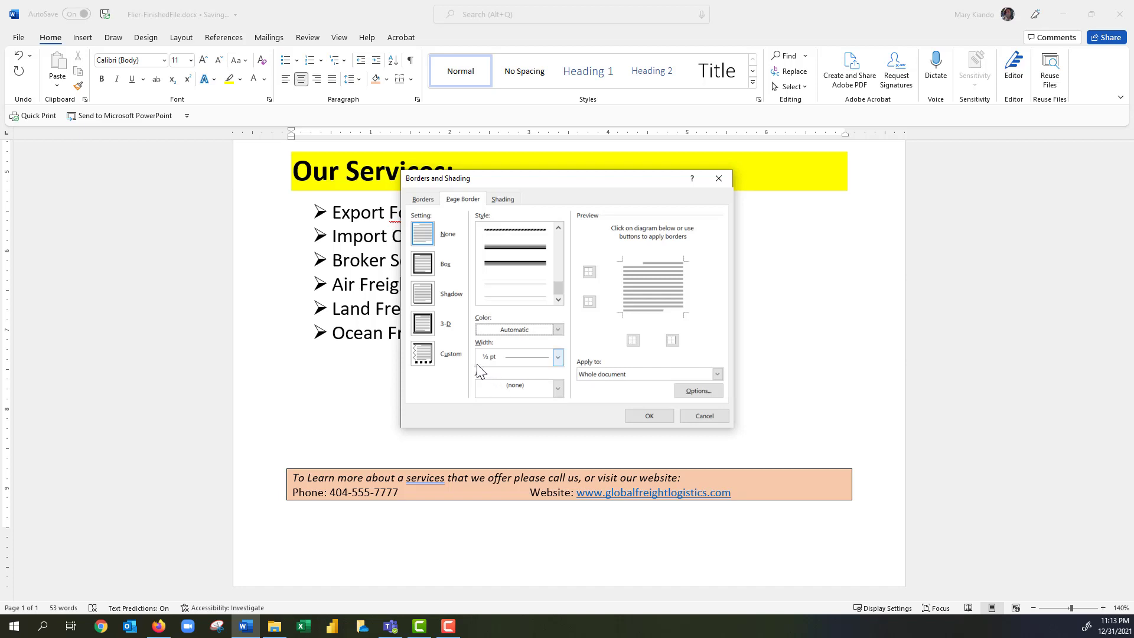
left_click(557, 390)
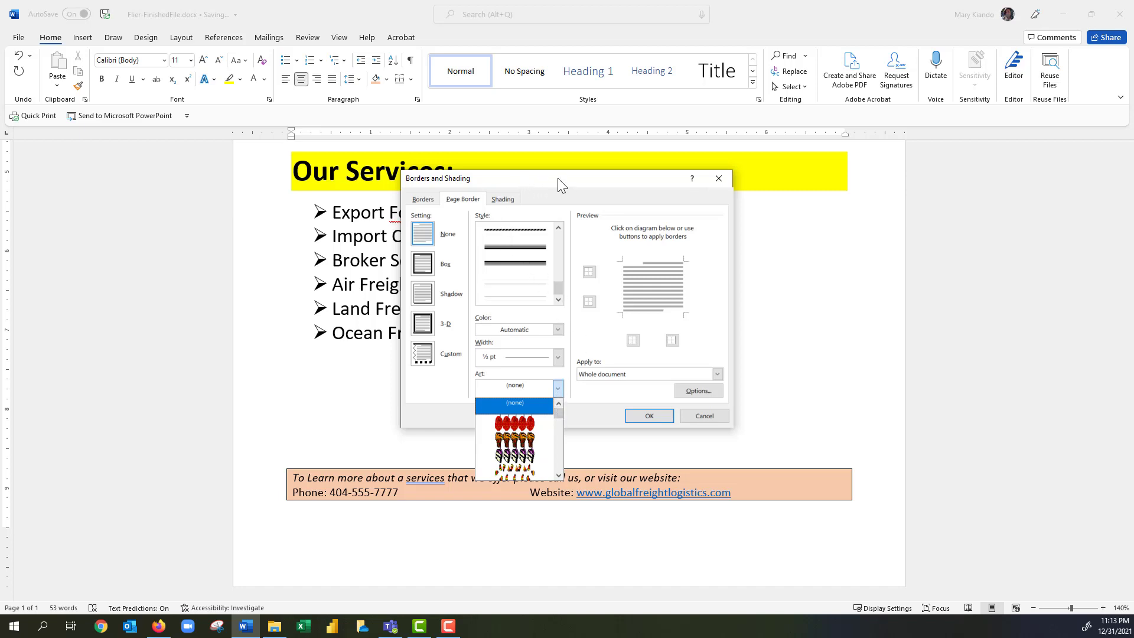
left_click(705, 416)
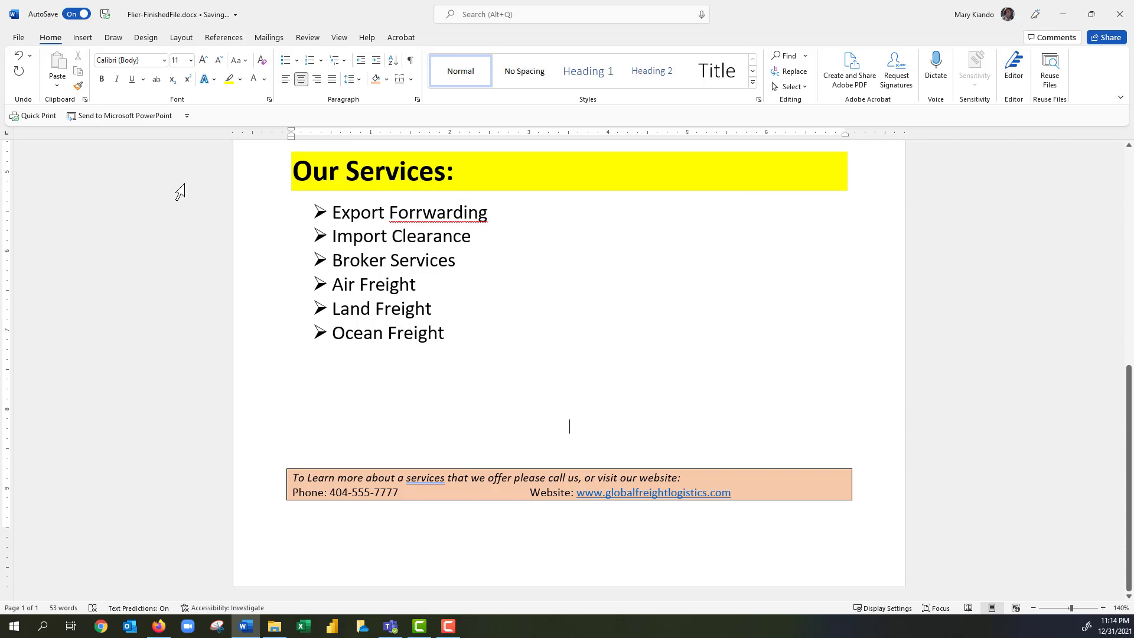
Step: Open the page border settings and choose a double wavy line border in Dark Blue for the whole document
left_click(147, 38)
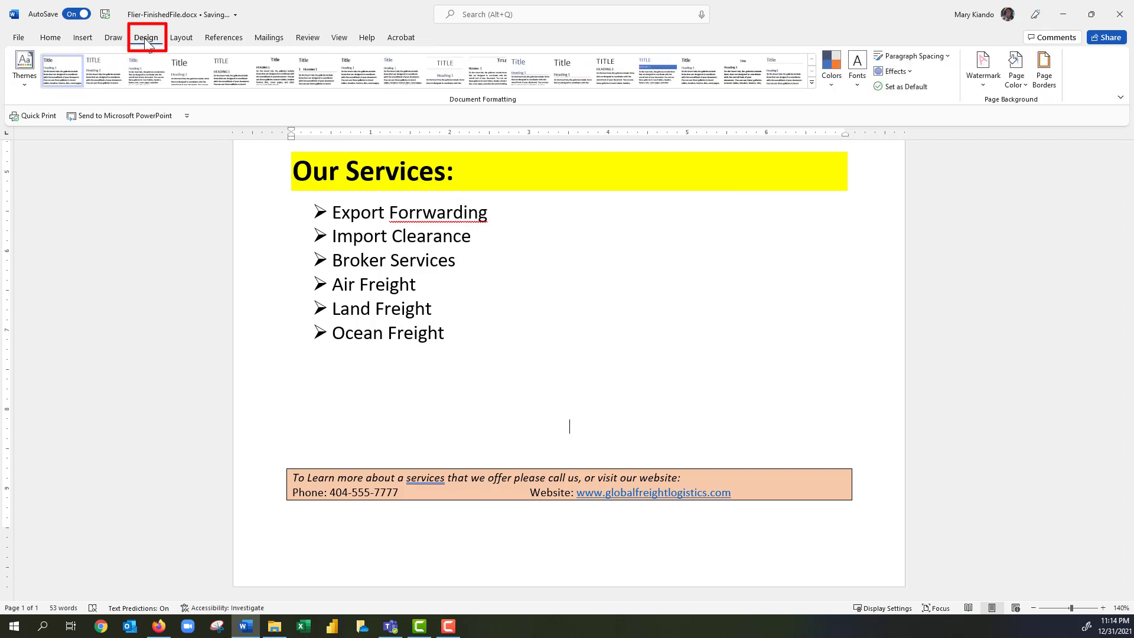
left_click(1047, 88)
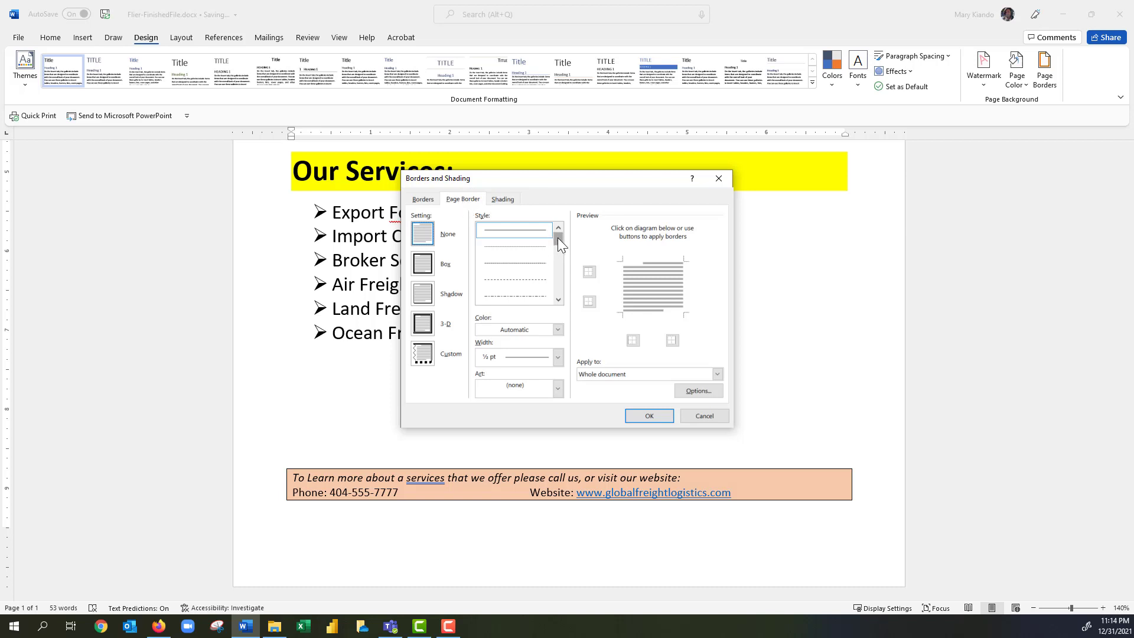
mouse_move(558, 238)
left_mouse_down()
mouse_move(561, 274)
mouse_move(543, 280)
left_mouse_up()
left_click(518, 280)
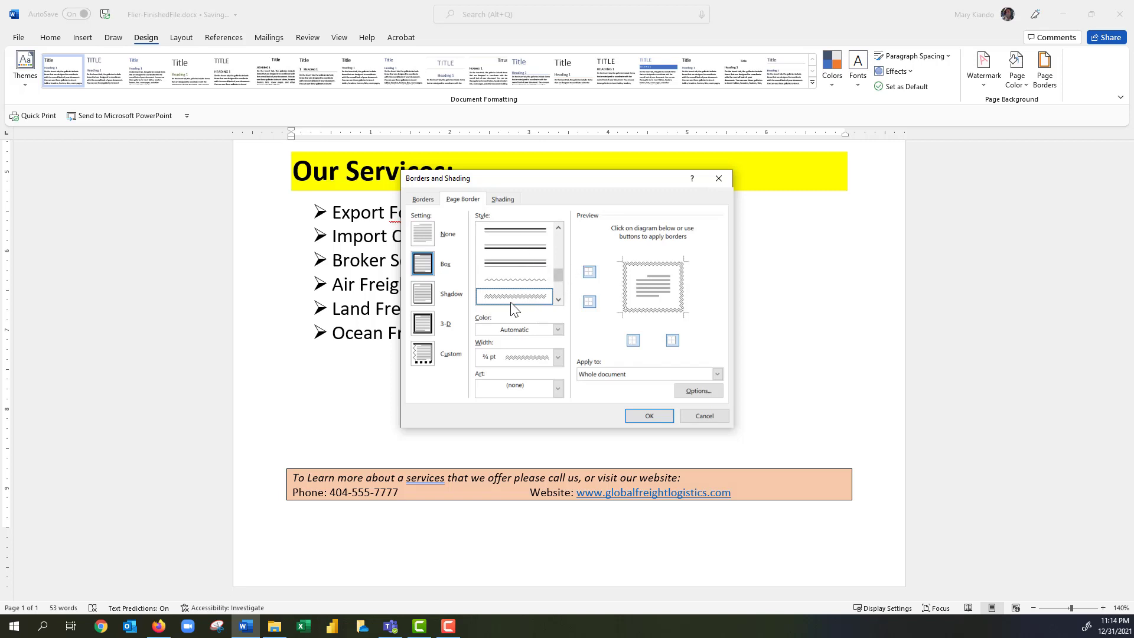
left_click(558, 328)
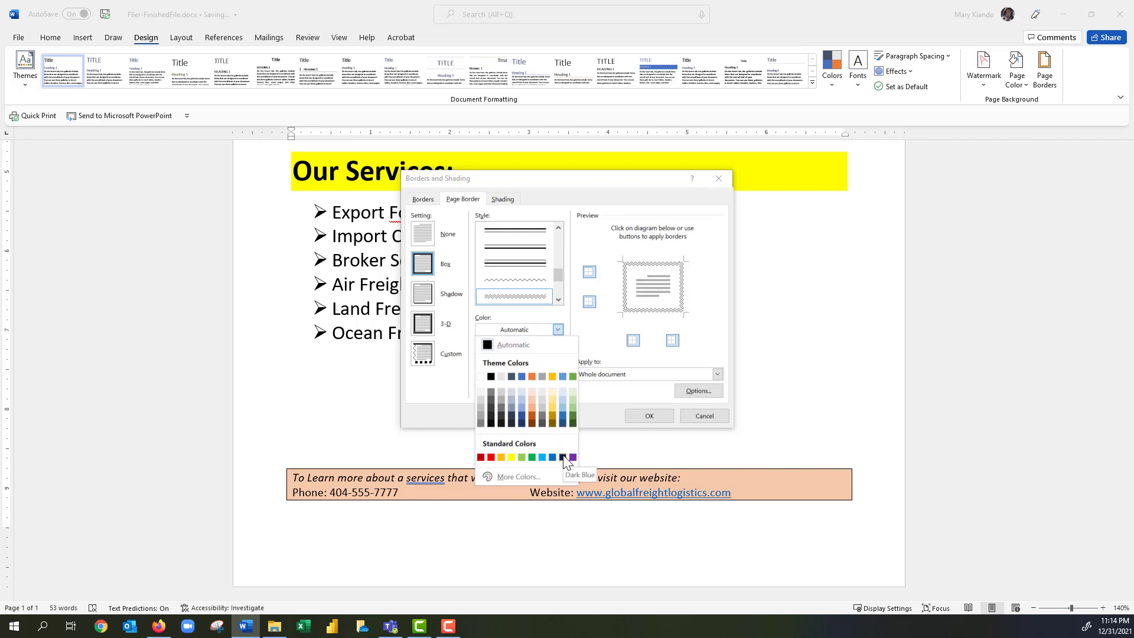
left_click(562, 458)
Step: Check the page border's width and art choices, and apply the Dark Blue double wavy border at ¾ pt with no art
left_click(558, 357)
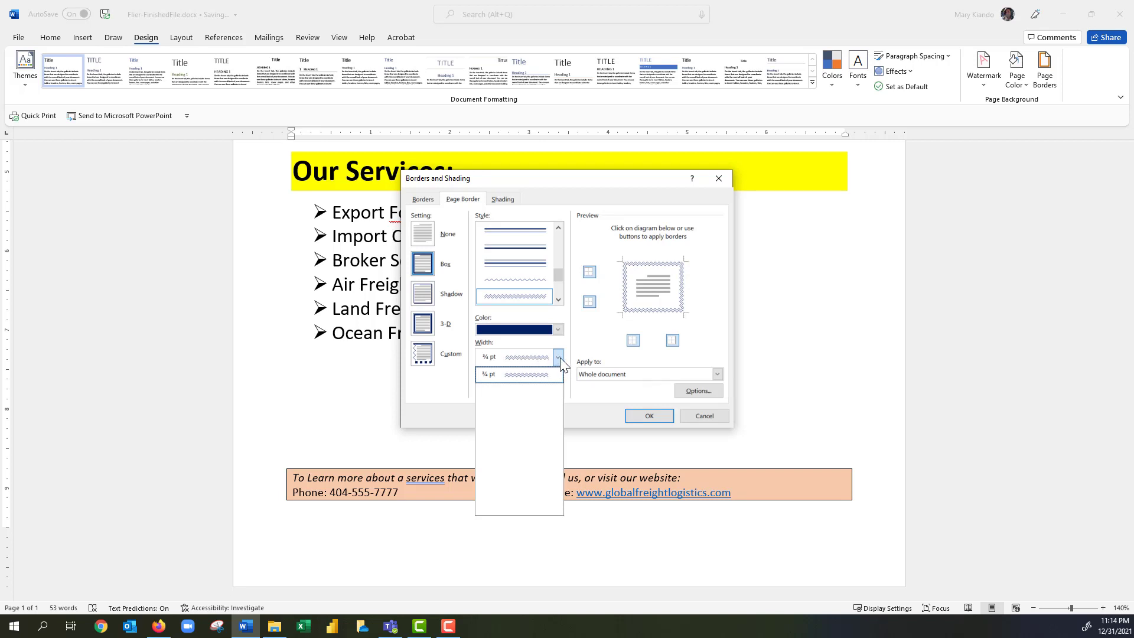
left_click(559, 357)
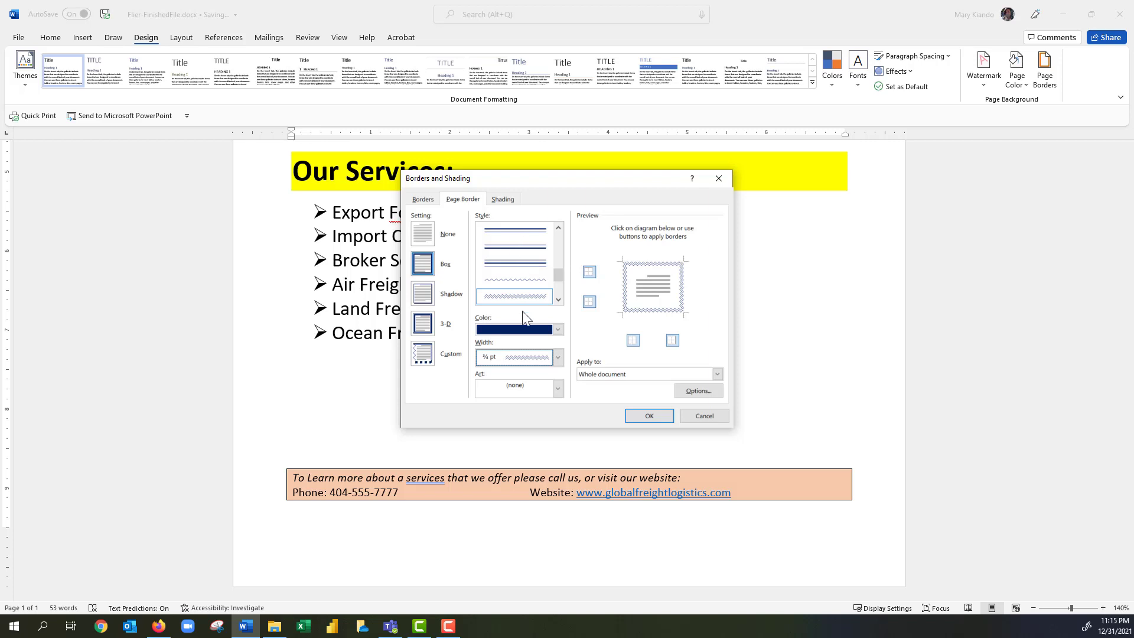
left_click(558, 389)
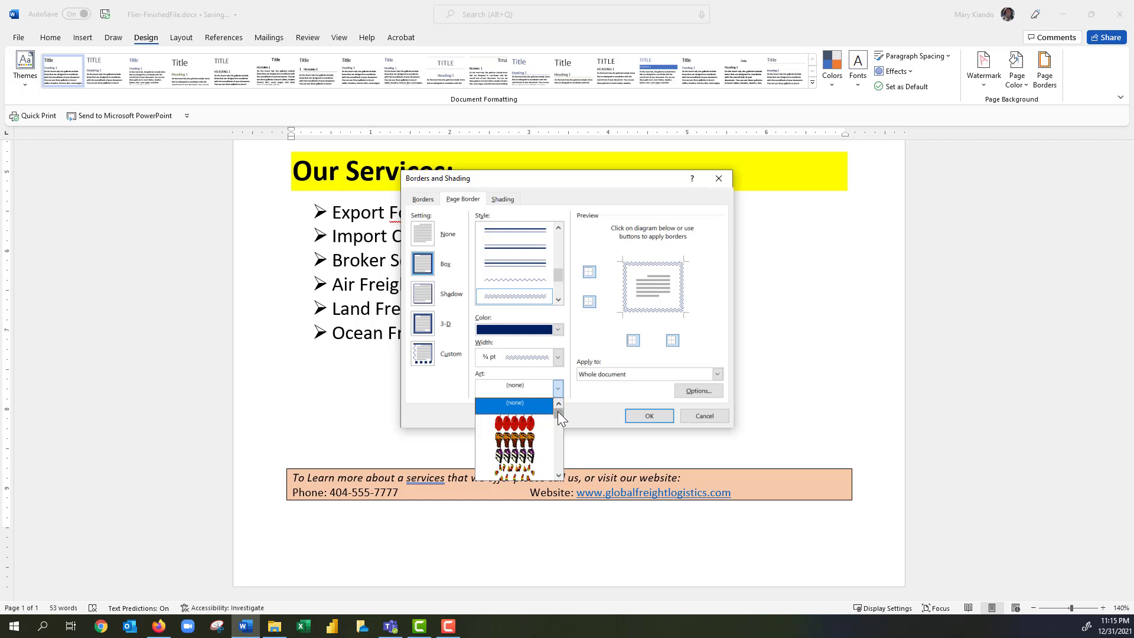
mouse_move(558, 412)
left_mouse_down()
mouse_move(560, 438)
mouse_move(562, 403)
left_mouse_up()
left_click(552, 370)
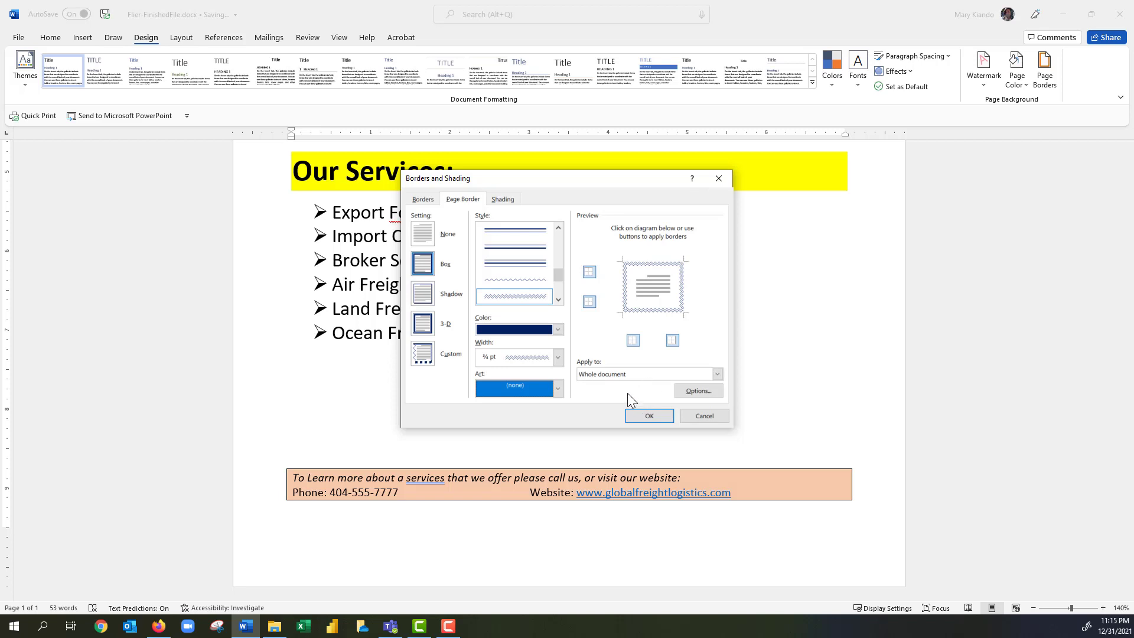
left_click(648, 415)
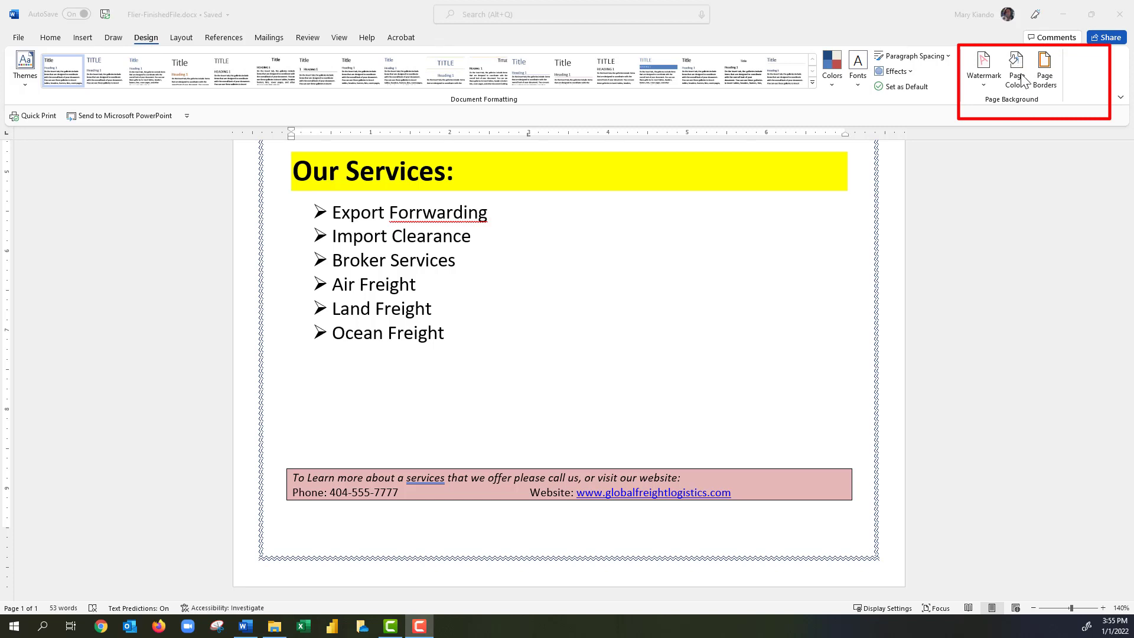
Step: Look over the theme color sets and set the flier's page color to Tan, Background 2
key("Escape")
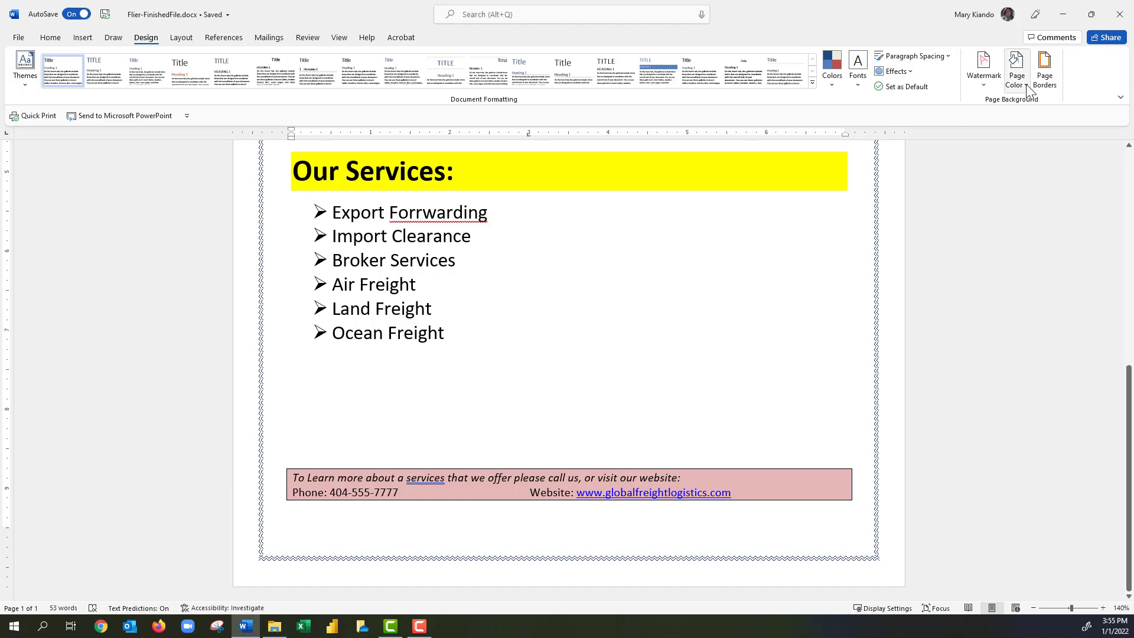
left_click(1027, 89)
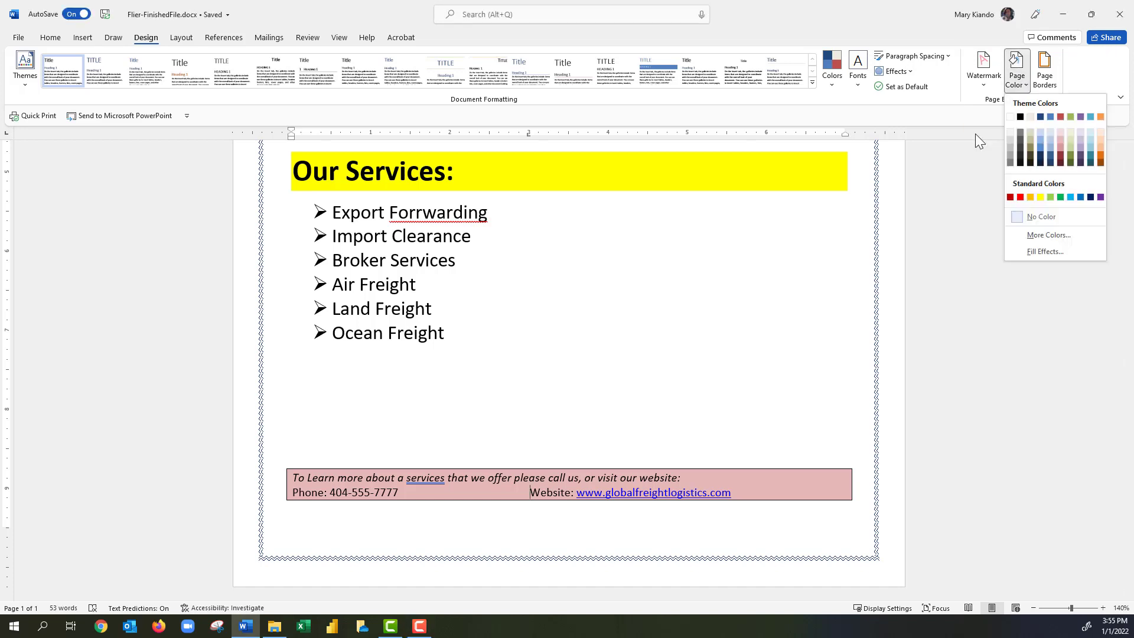
left_click(976, 134)
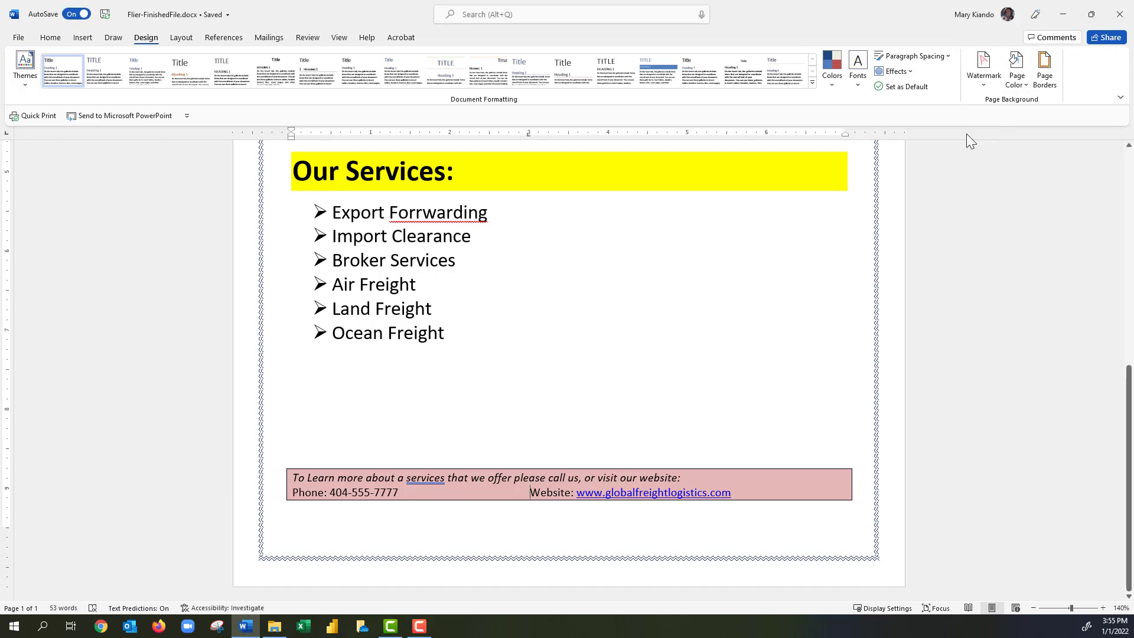
left_click(833, 88)
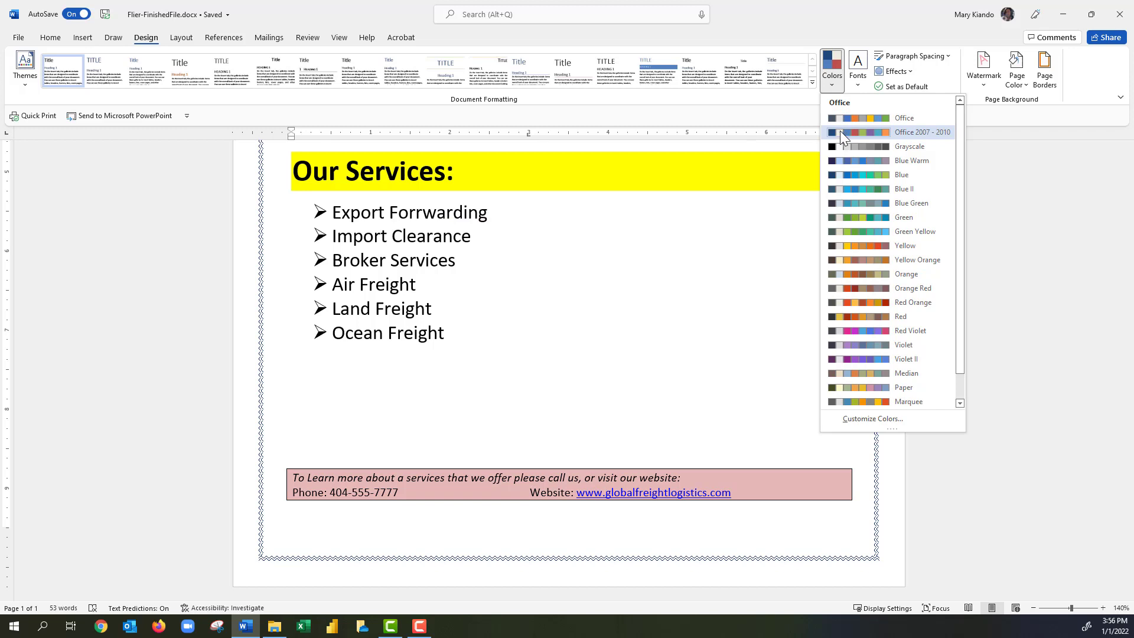
left_click(995, 155)
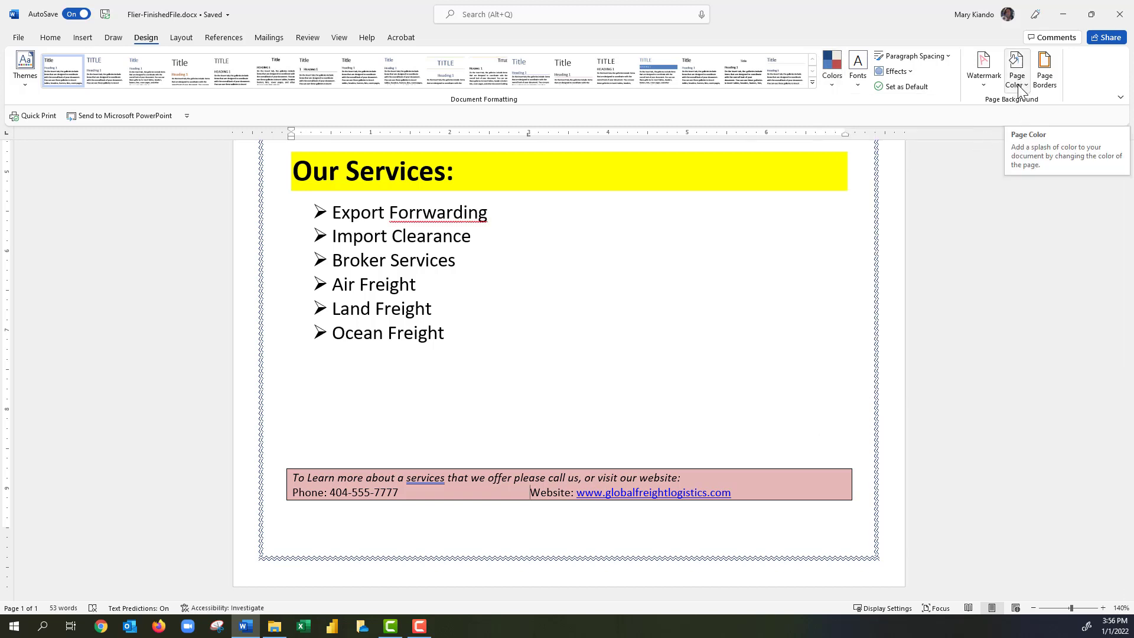
left_click(1026, 86)
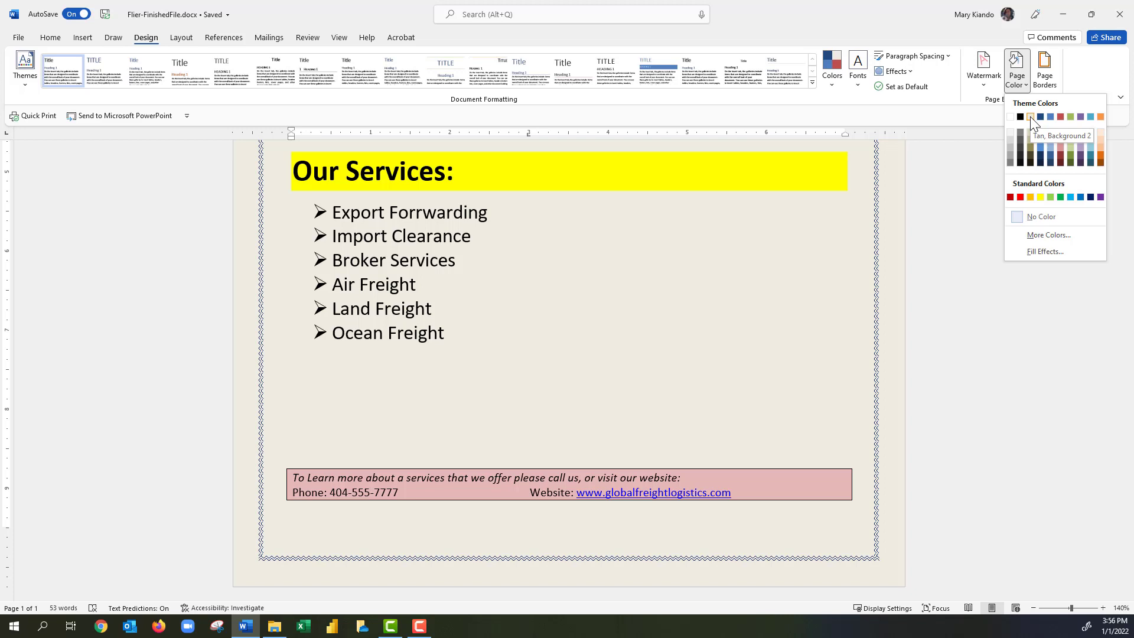
left_click(1030, 116)
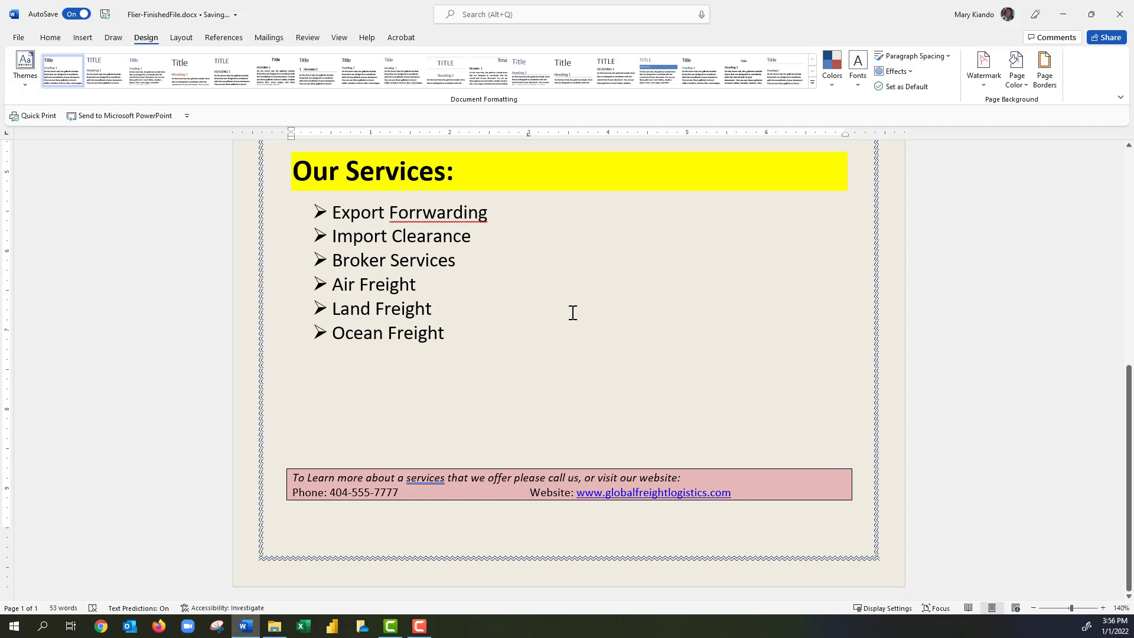
Step: With the whole flier in view, check the spelling suggestion for "Forrwarding" in the services list and dismiss it
double_click(402, 220)
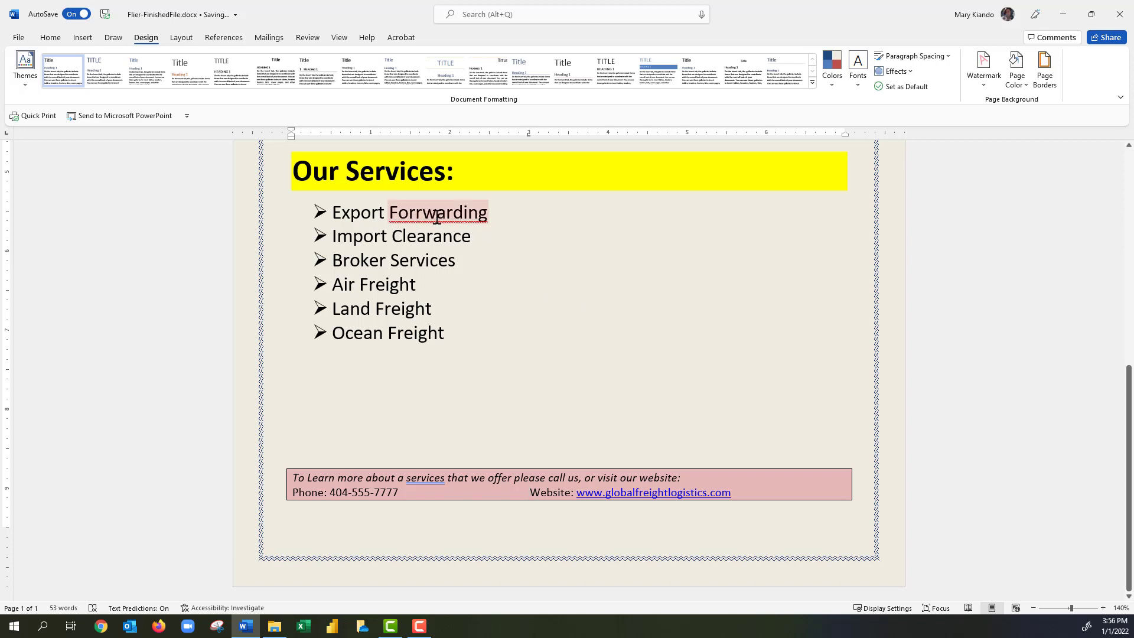
double_click(426, 478)
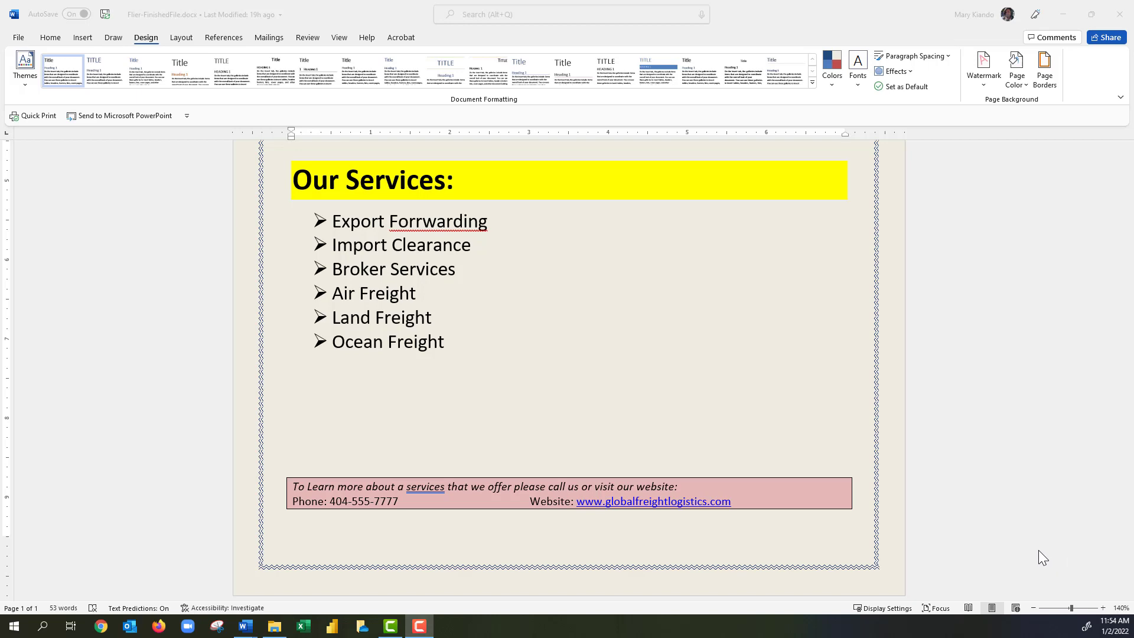
scroll(1038, 558, "down", 1, "ctrl")
scroll(1038, 557, "down", 1, "ctrl")
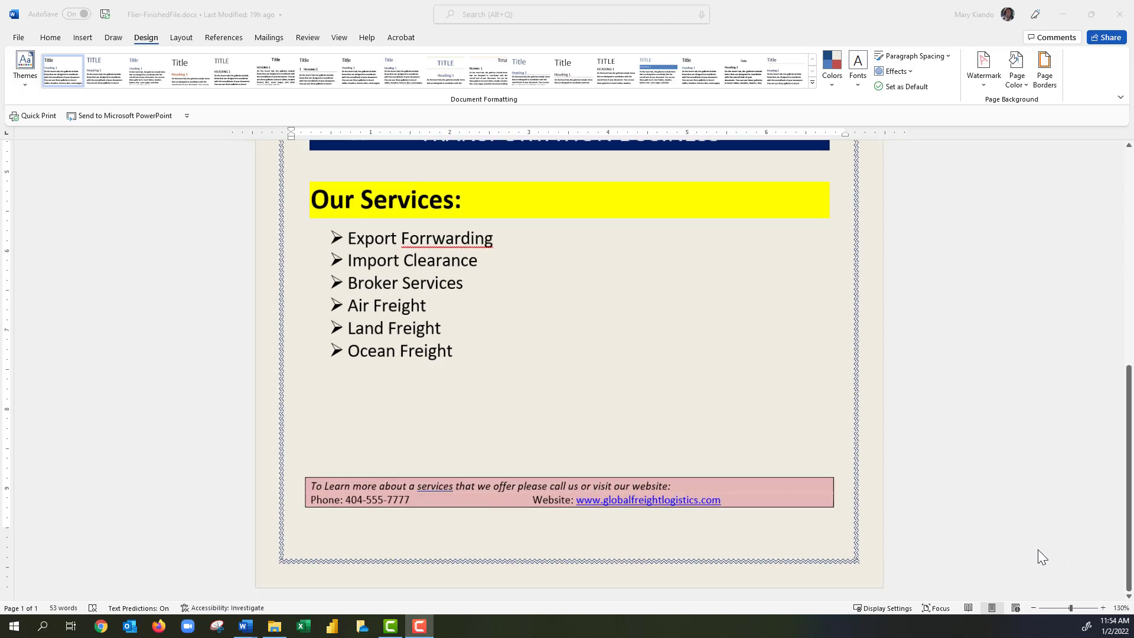
scroll(1038, 550, "down", 3, "ctrl")
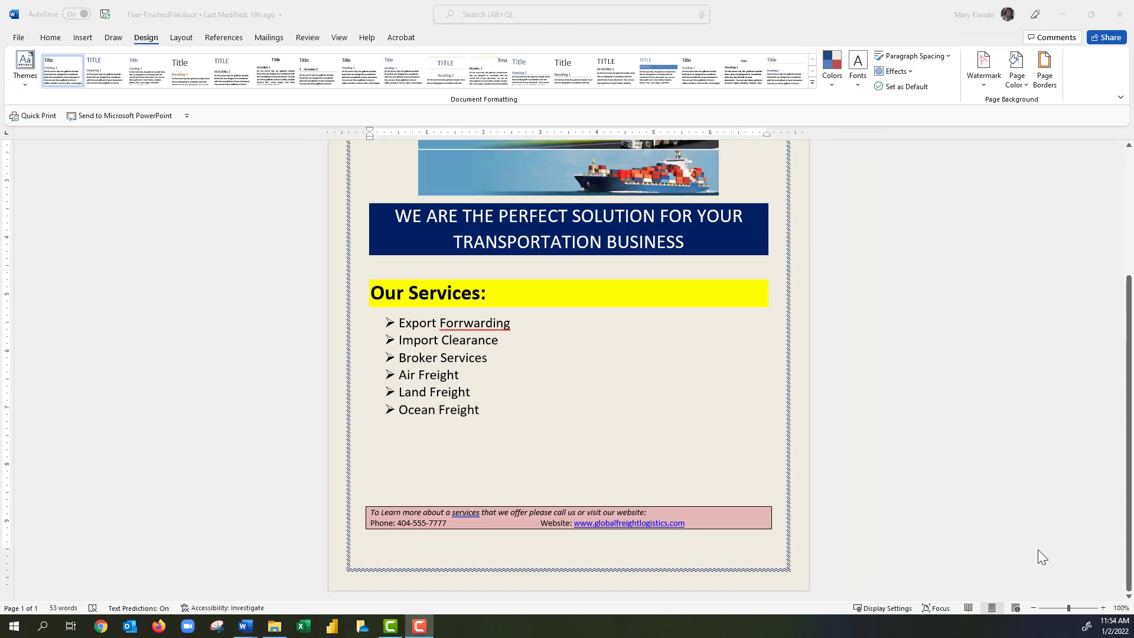
scroll(1038, 550, "down", 2, "ctrl")
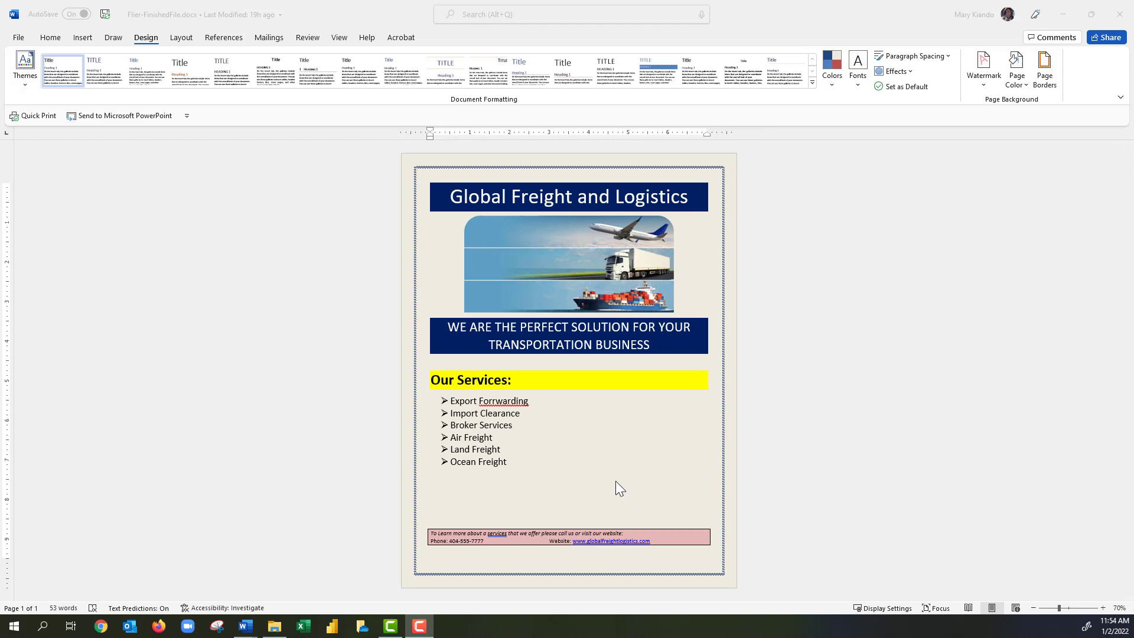
left_click(506, 403)
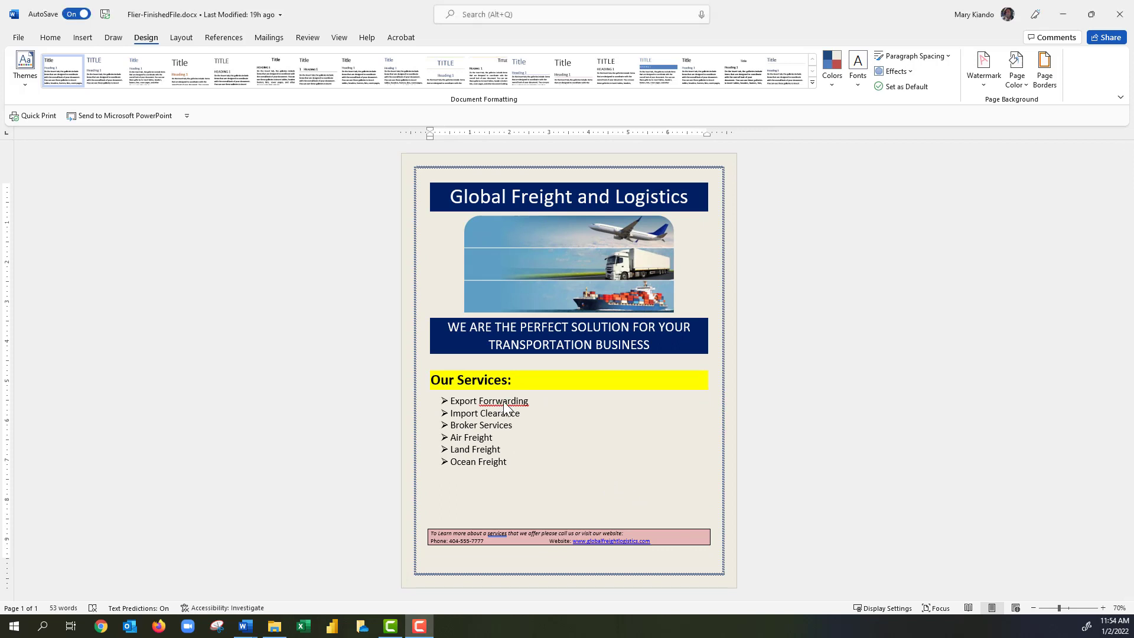
right_click(507, 402)
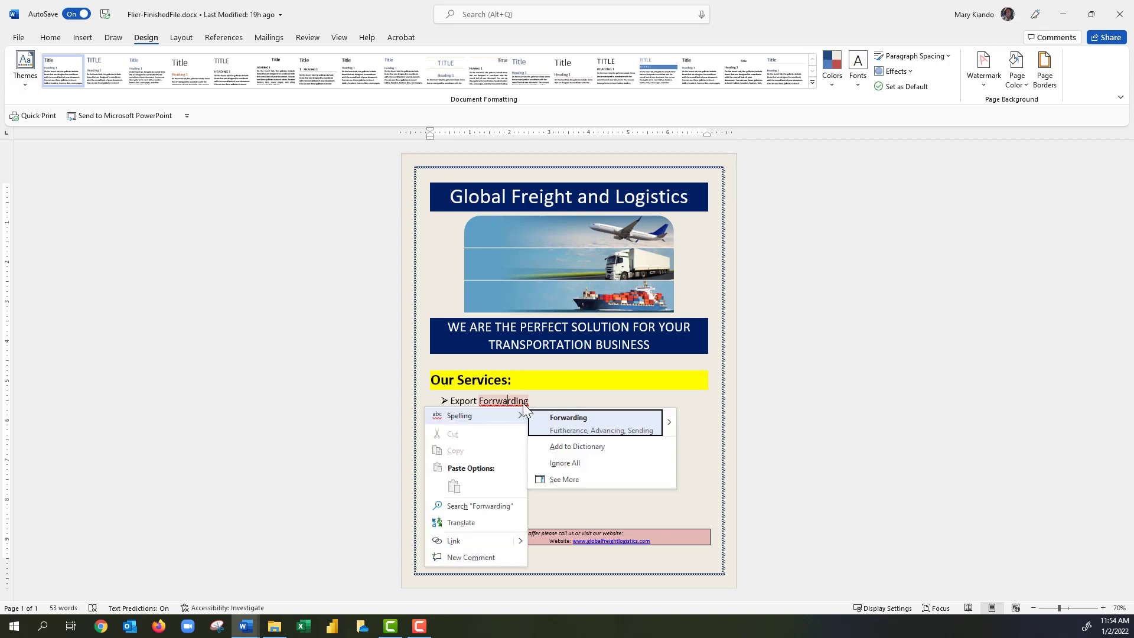
left_click(552, 392)
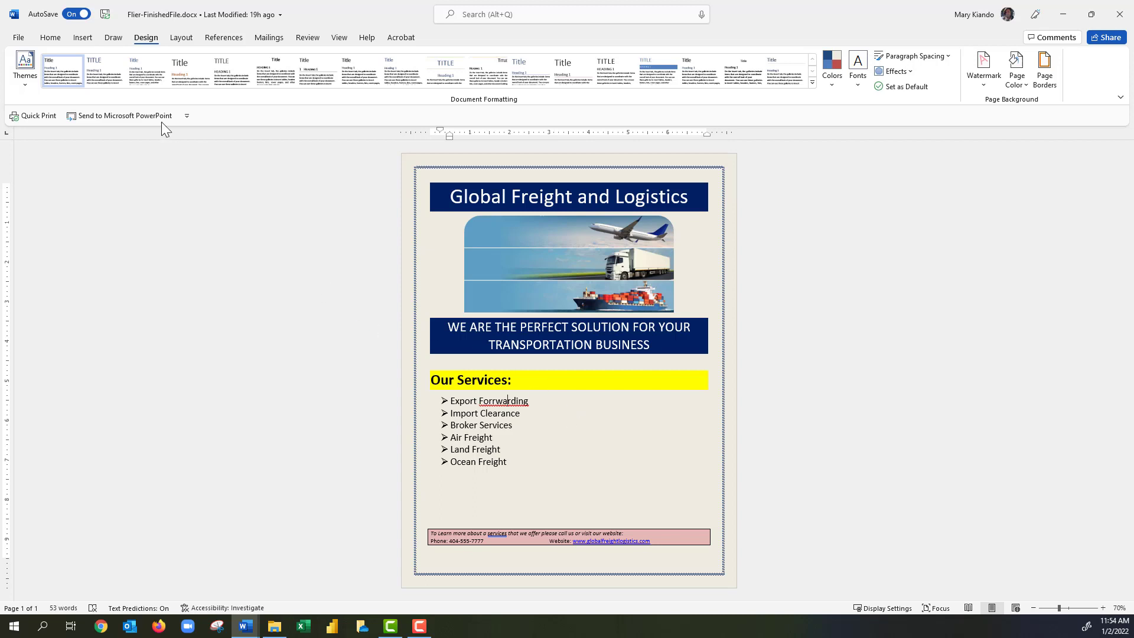
Step: Run the Editor's spelling check and accept "Forwarding" as the correction for the misspelled word in the first service
left_click(309, 39)
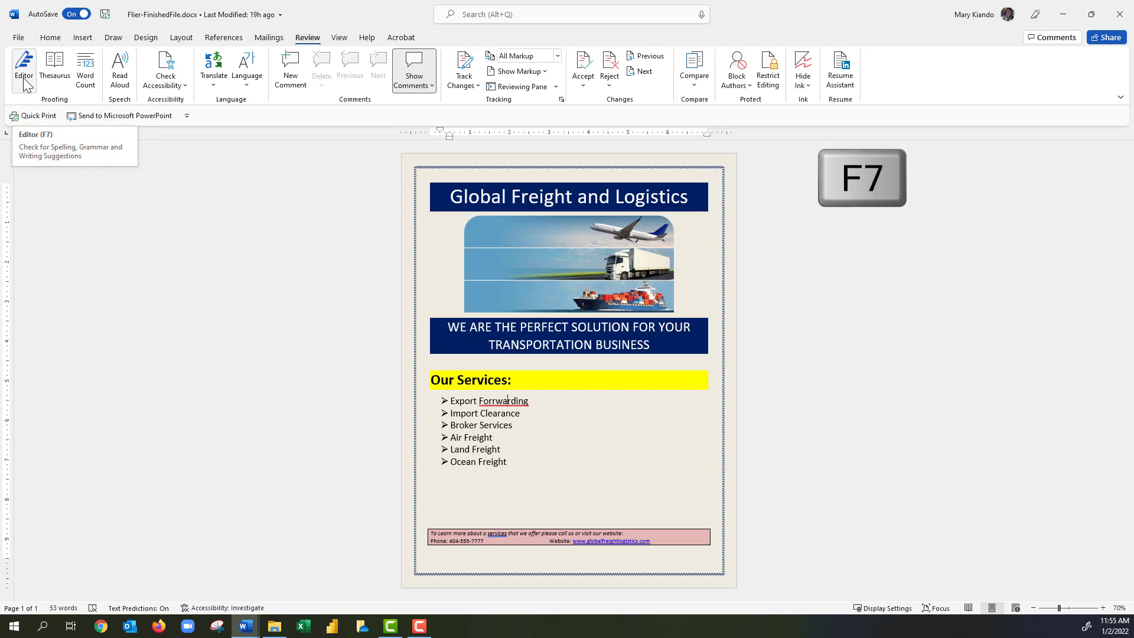
key("F7")
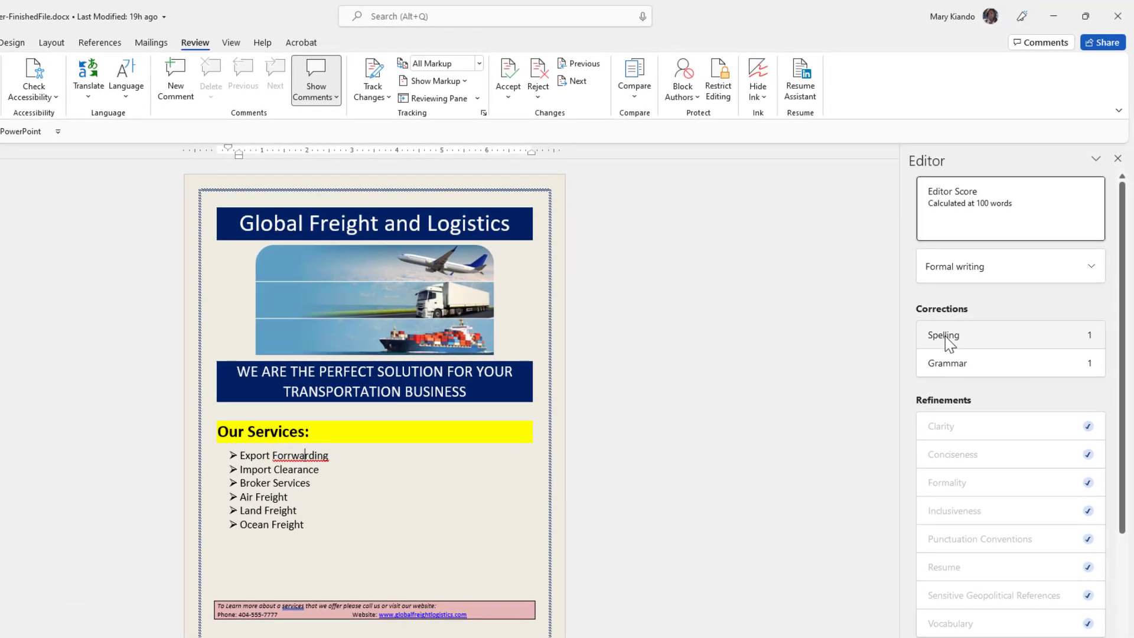
left_click(945, 336)
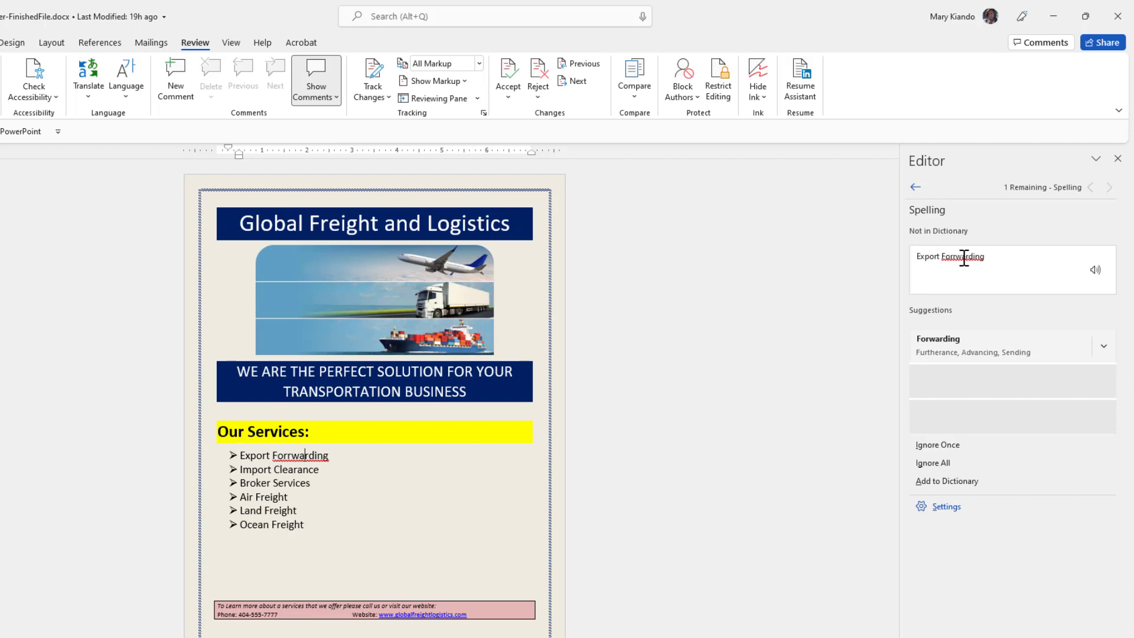
left_click(950, 354)
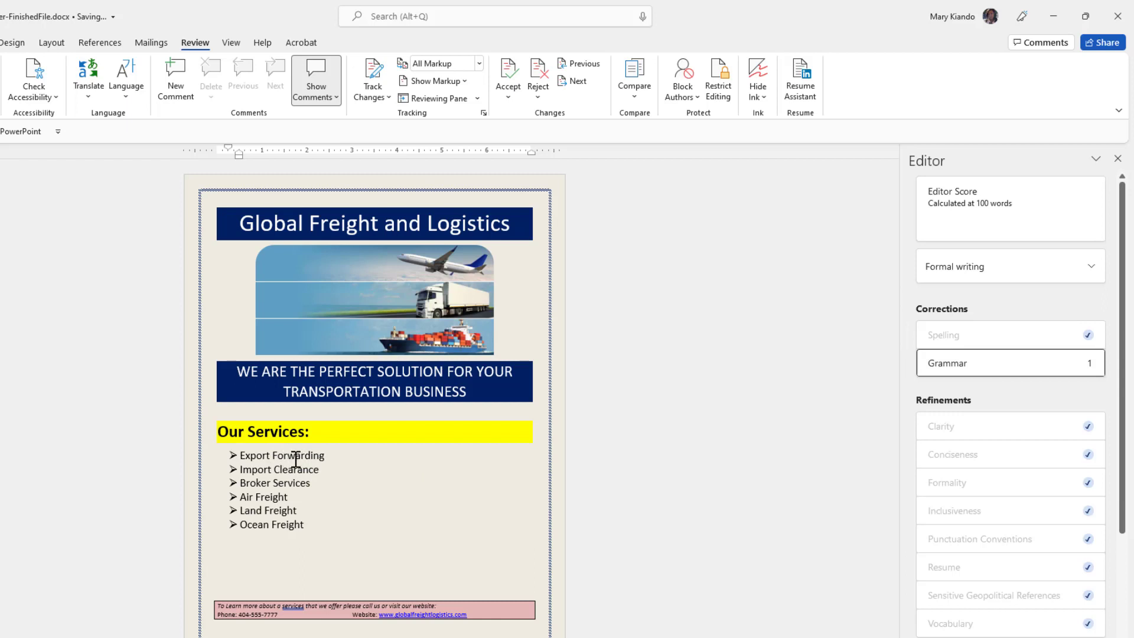
Step: Review the Editor's grammar issue and replace "a" with "the" before "services" in the contact line
left_click(950, 368)
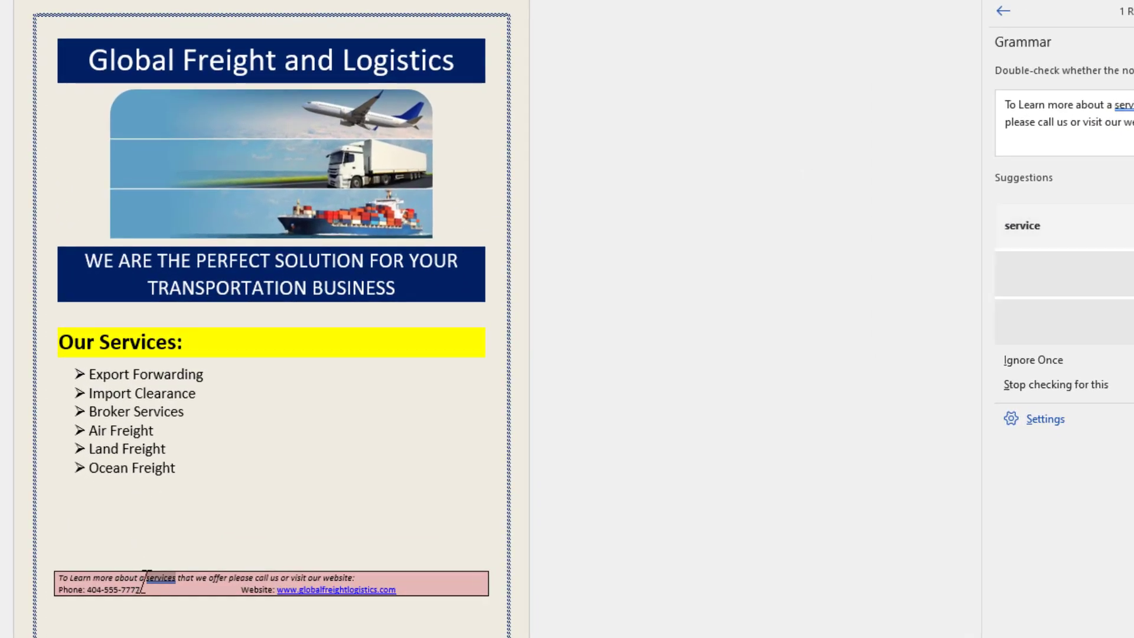
left_click(145, 578)
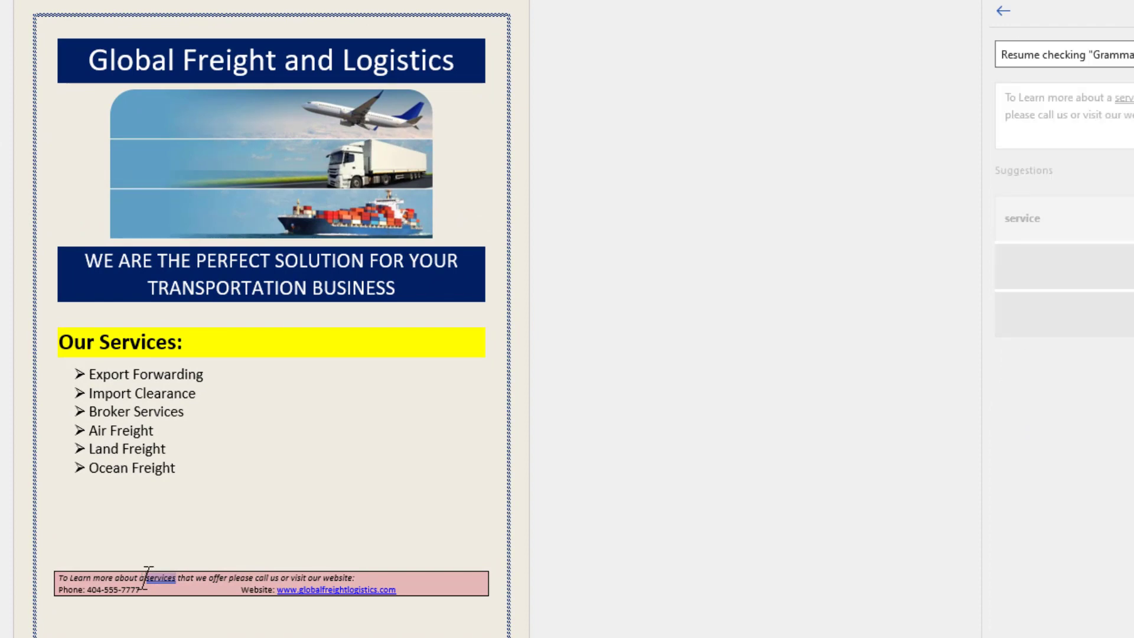
left_click(160, 590)
key("BackSpace")
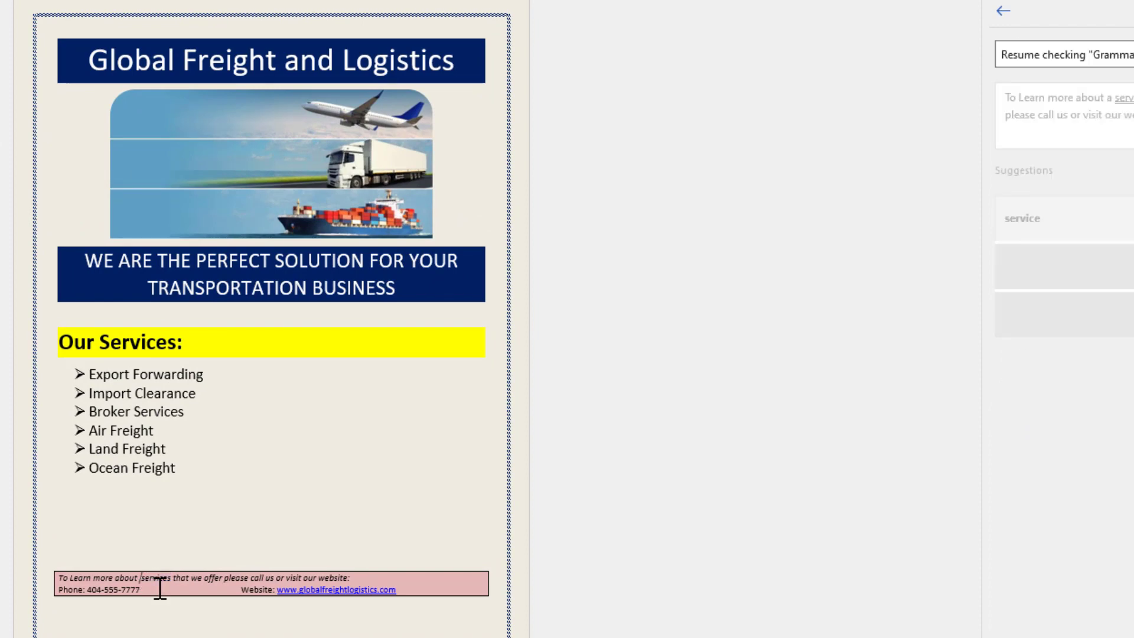
type("the")
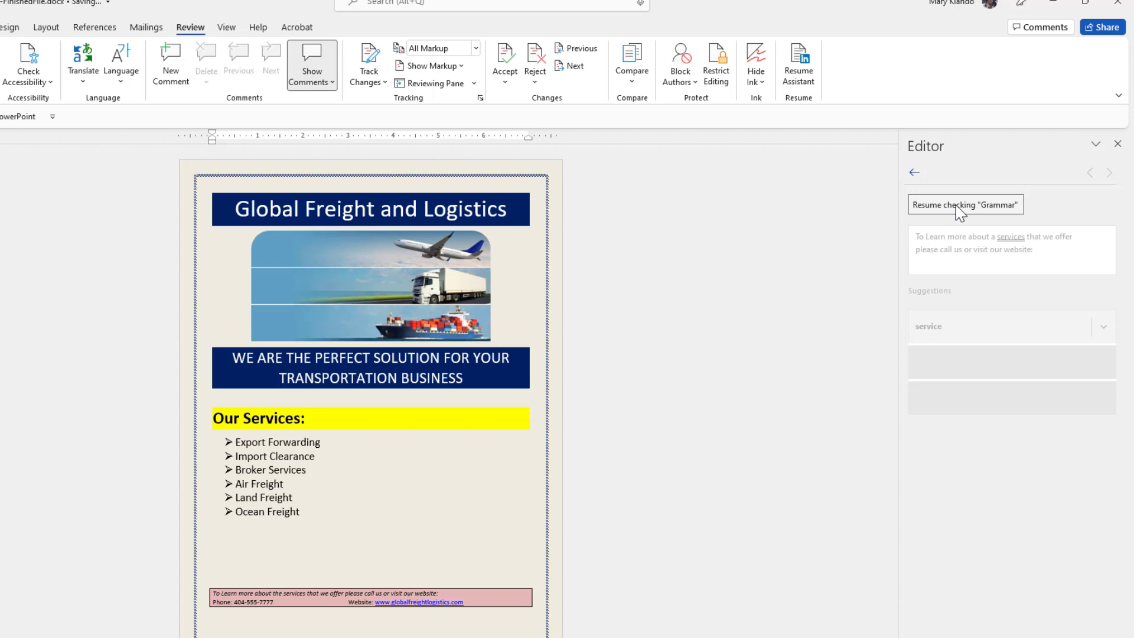
Step: Resume the grammar check to complete the Editor review, and close the Editor
left_click(958, 207)
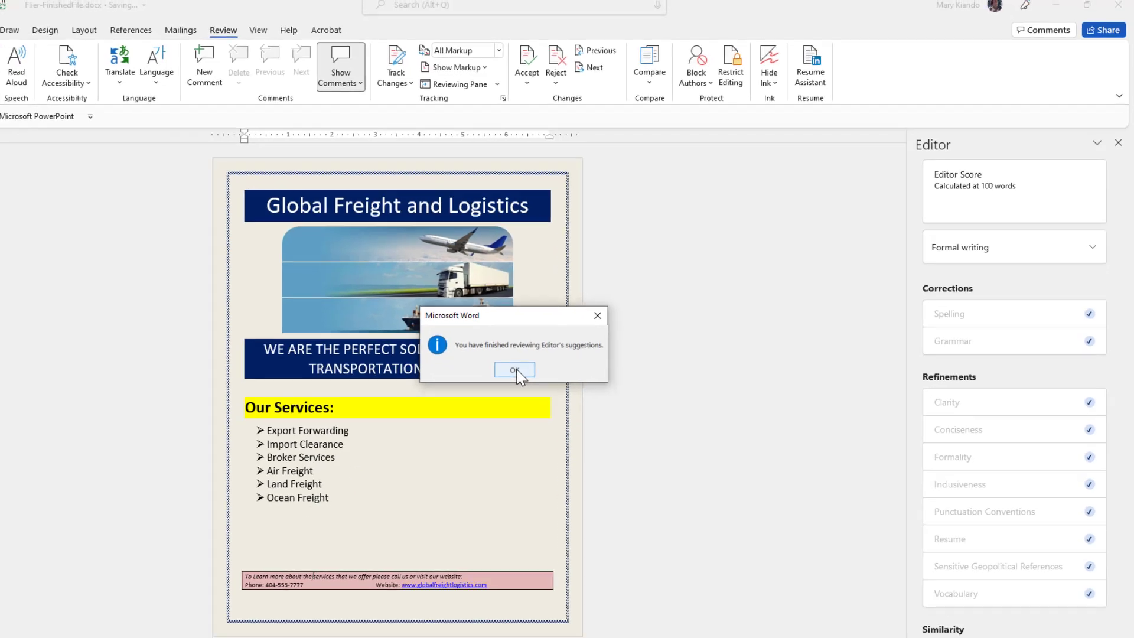
left_click(514, 370)
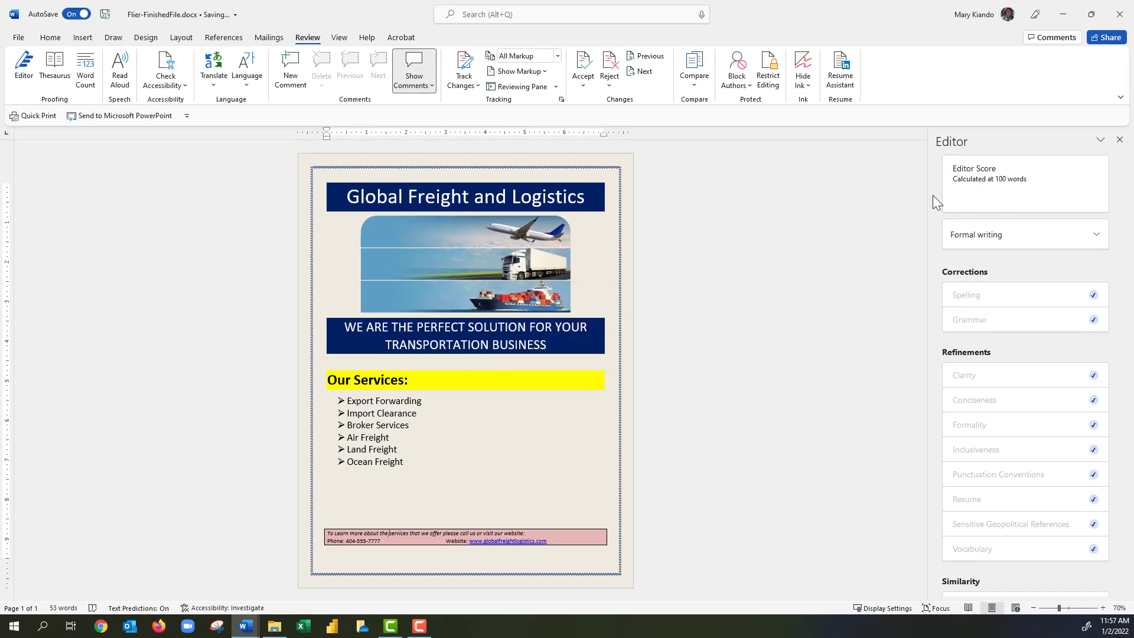
left_click(1120, 141)
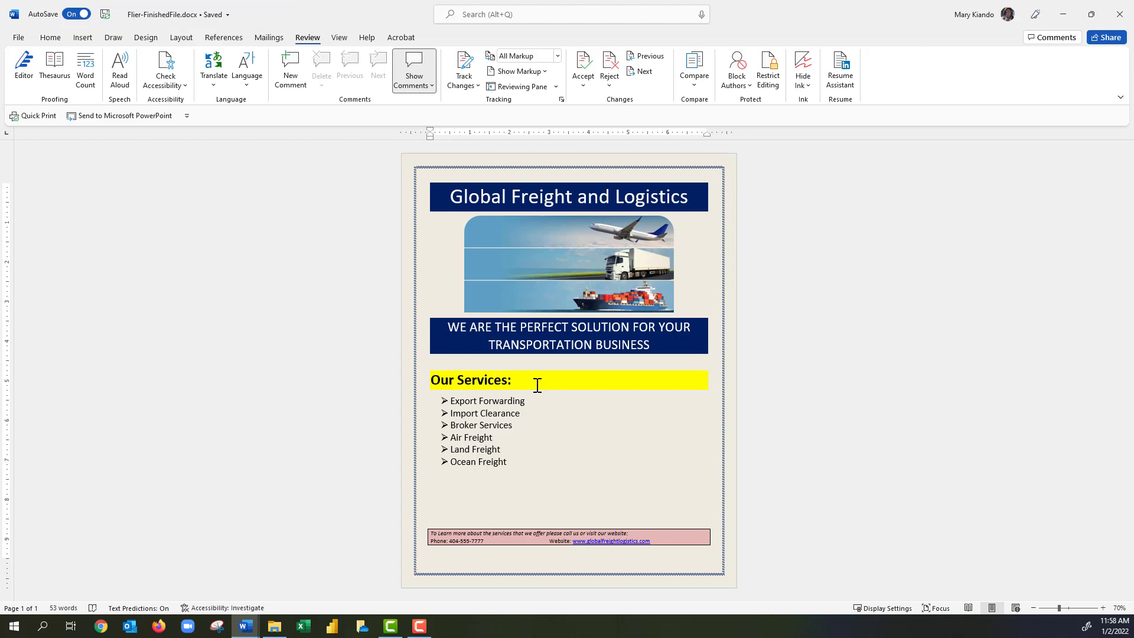
Step: Save the flier, look over the file management options, and return to the document
key("ctrl+s")
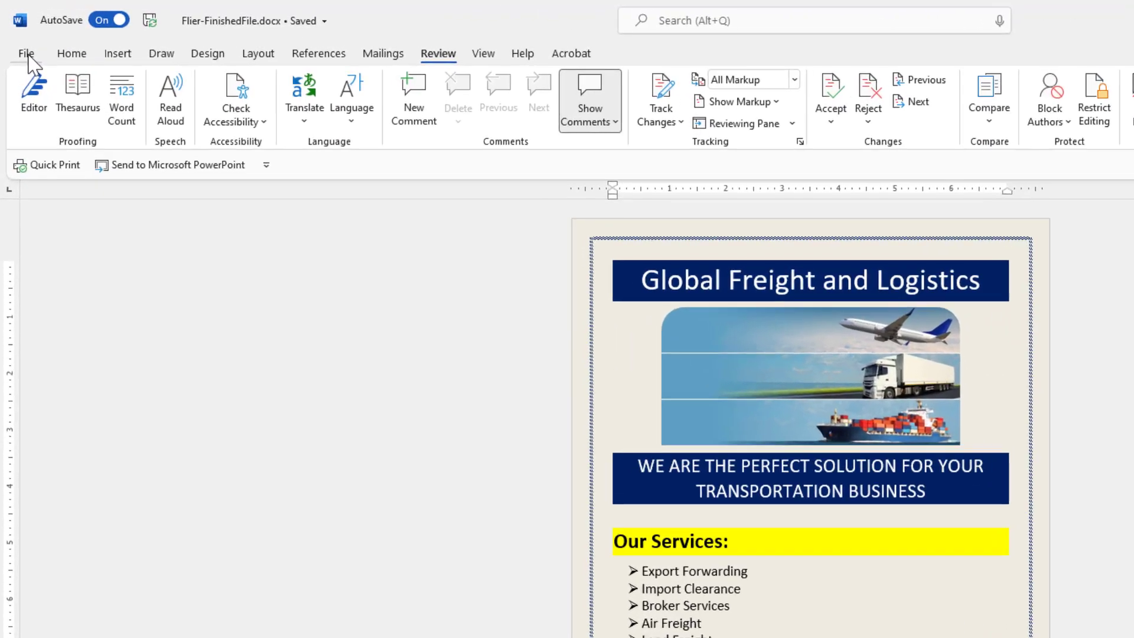
left_click(20, 38)
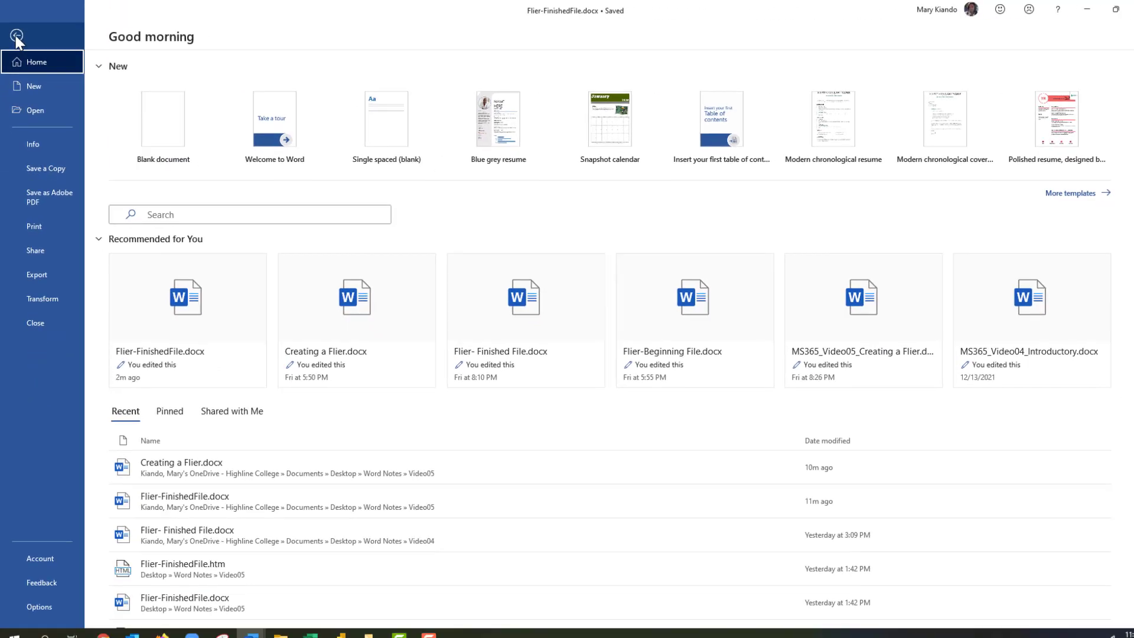
left_click(17, 36)
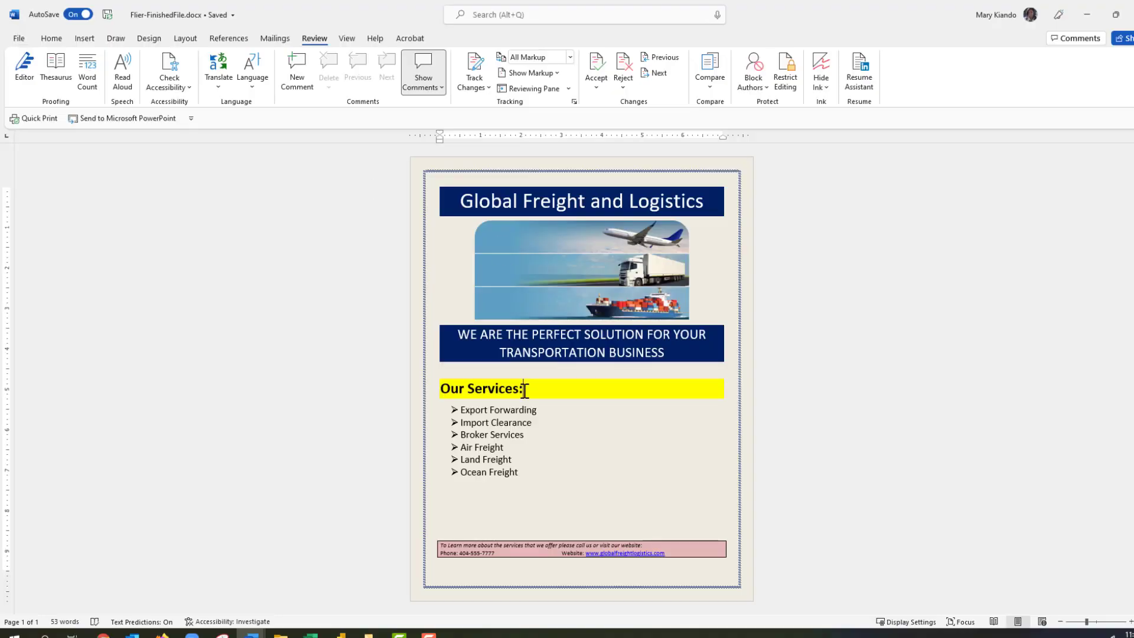
Step: Save a PDF copy of the flier as Flier-FinishedFile.pdf and look through the published page in the browser
key("F12")
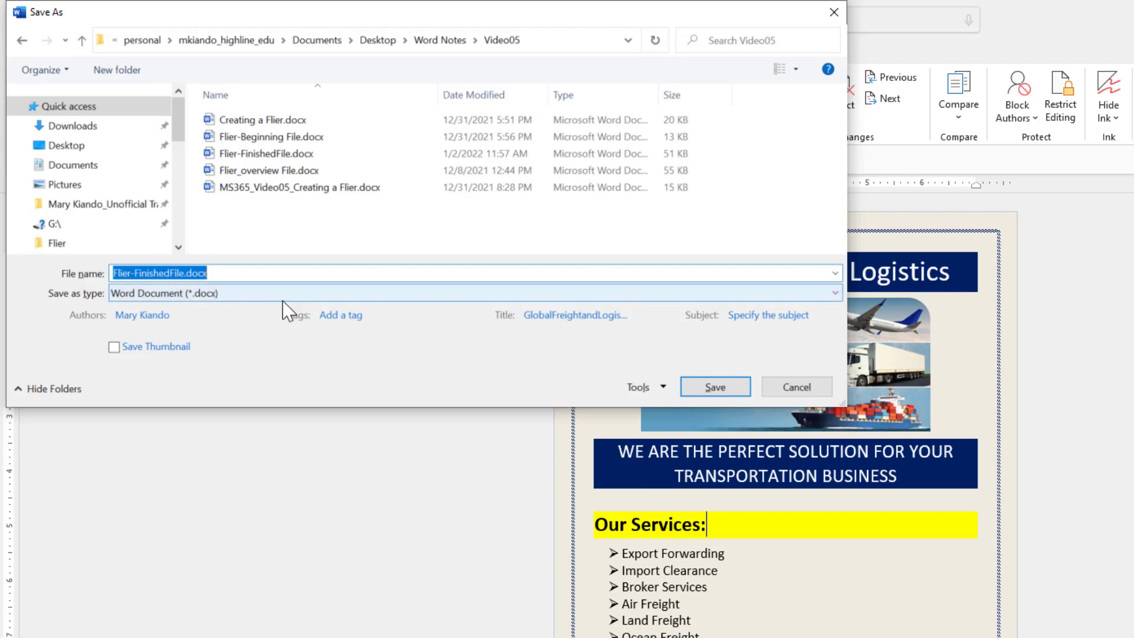
left_click(836, 294)
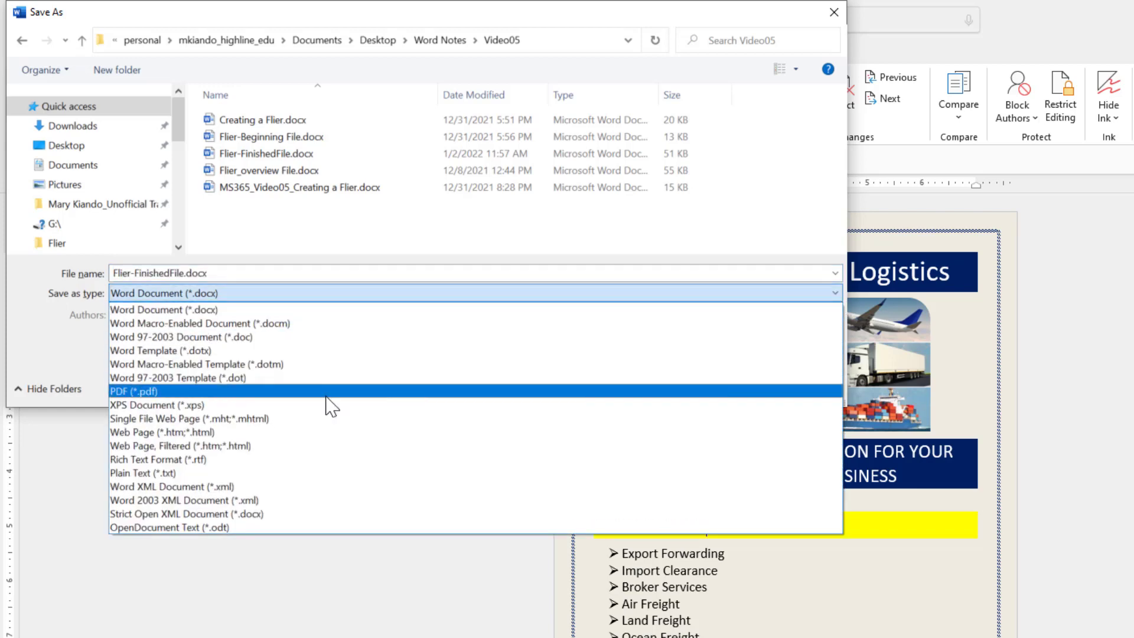
left_click(156, 393)
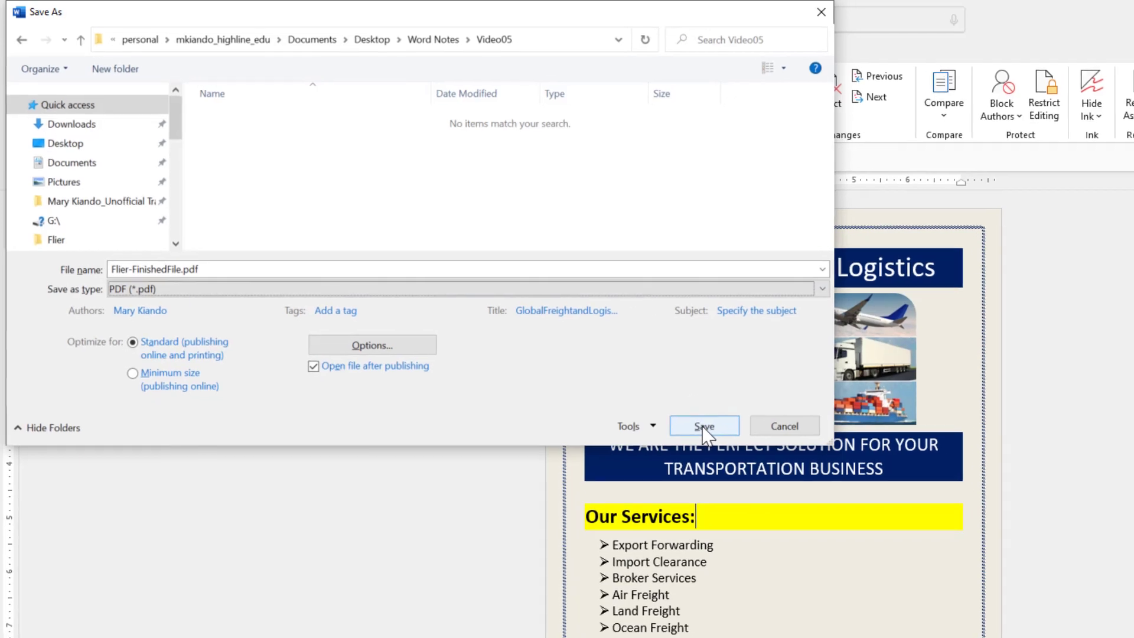
left_click(715, 433)
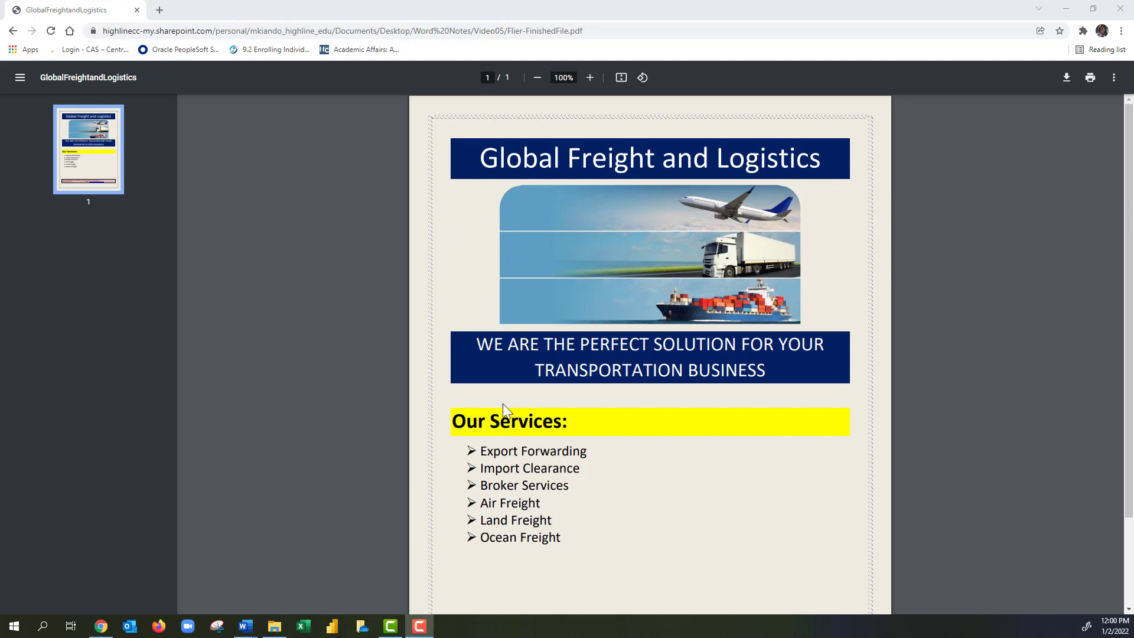
scroll(613, 460, "down", 2)
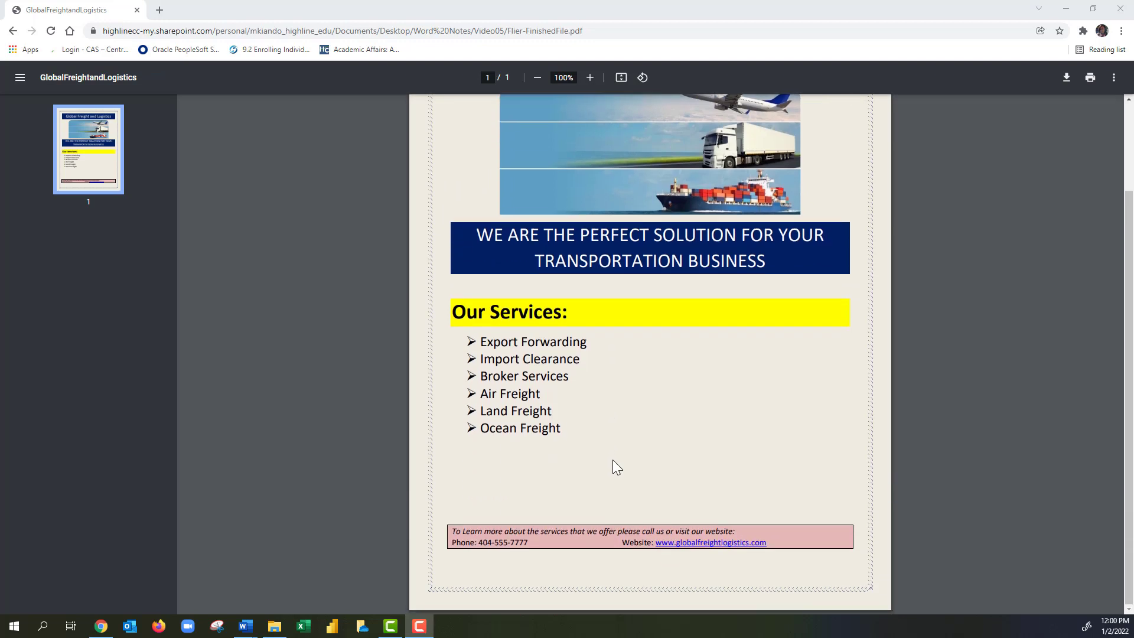
scroll(612, 460, "up", 2)
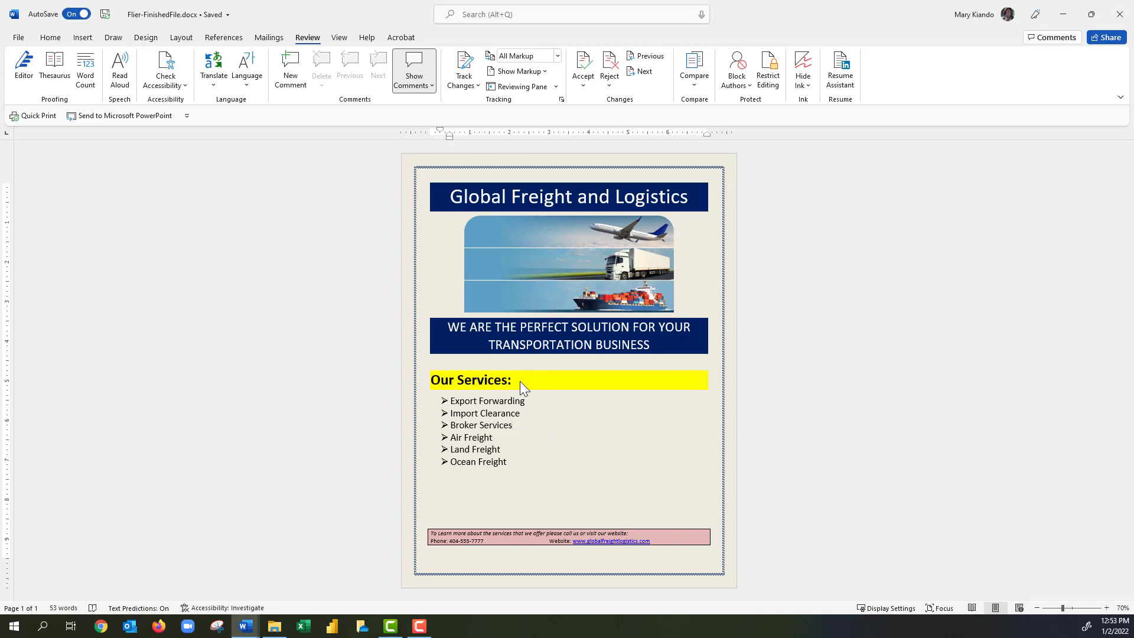
Step: Save the flier as the web page Flier-FinishedFile.htm, keeping the page title GlobalFreightandLogistics, and bring up the document view options
key("F12")
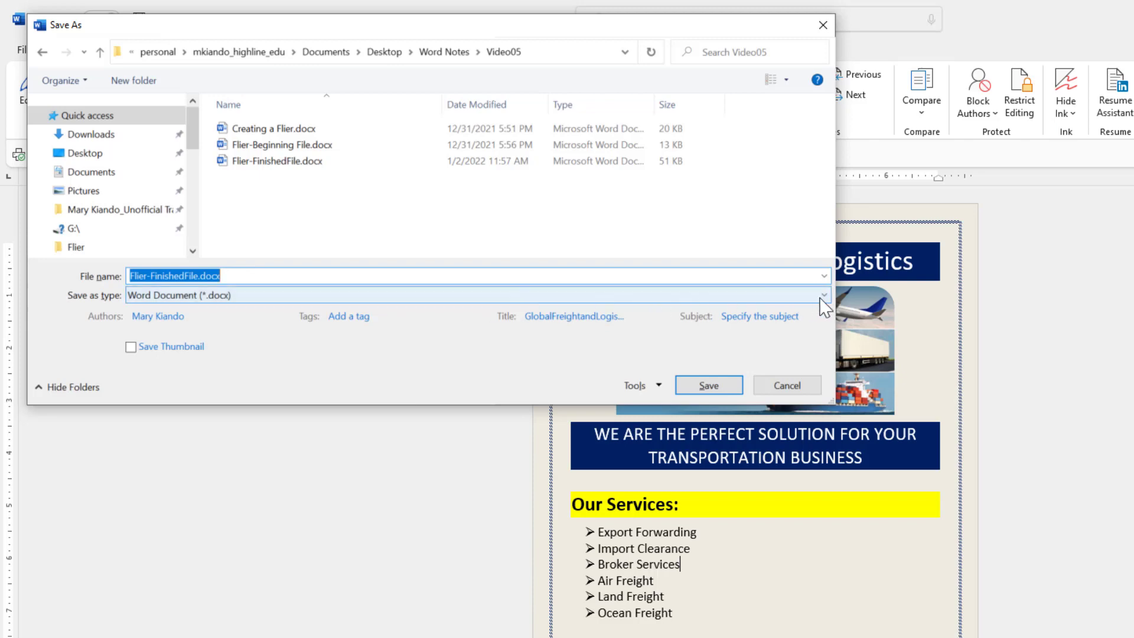
left_click(824, 296)
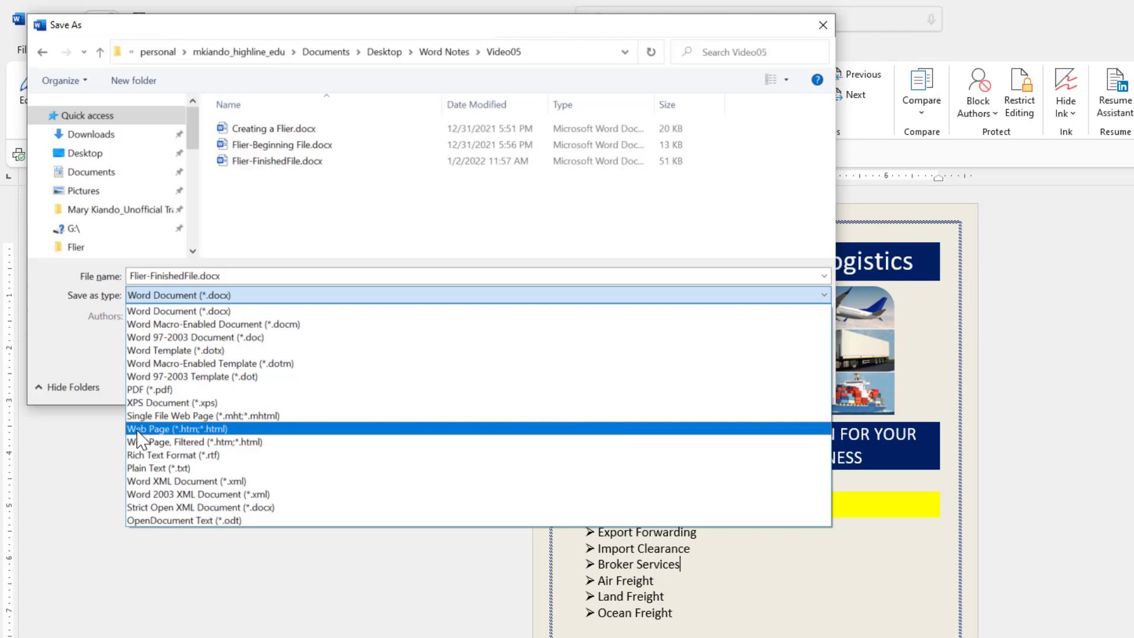
left_click(195, 430)
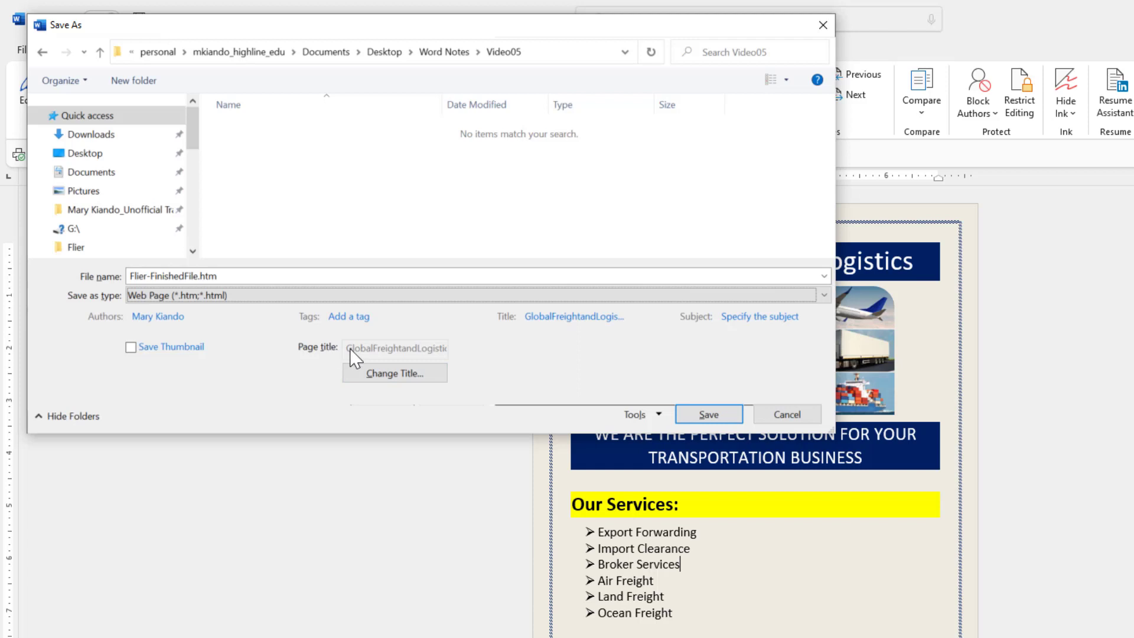
left_click(391, 374)
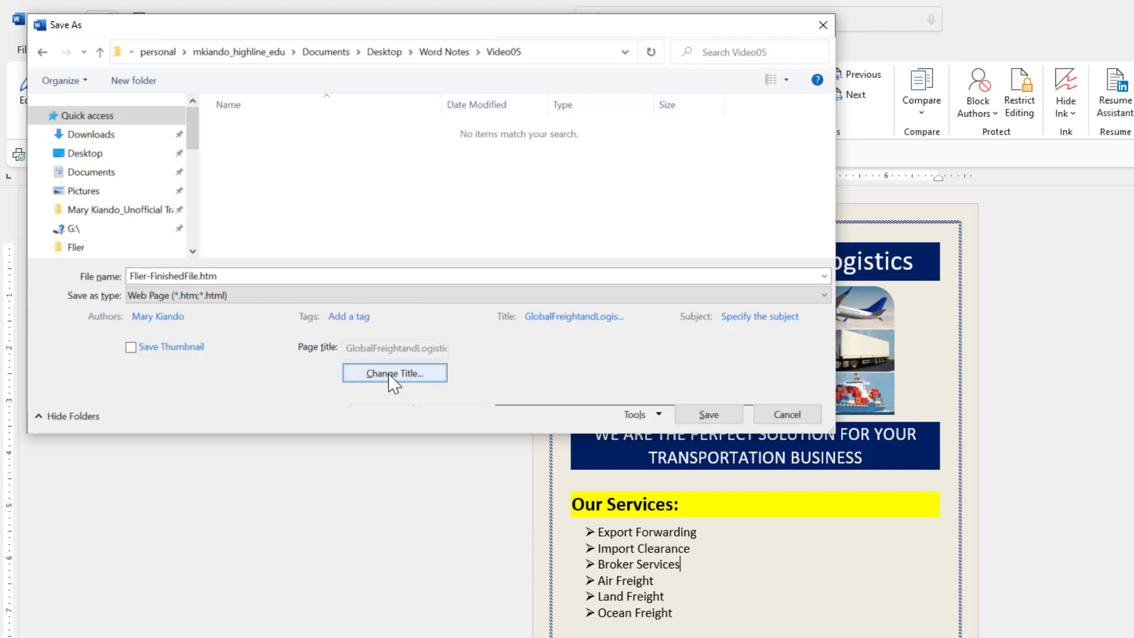
left_click(395, 379)
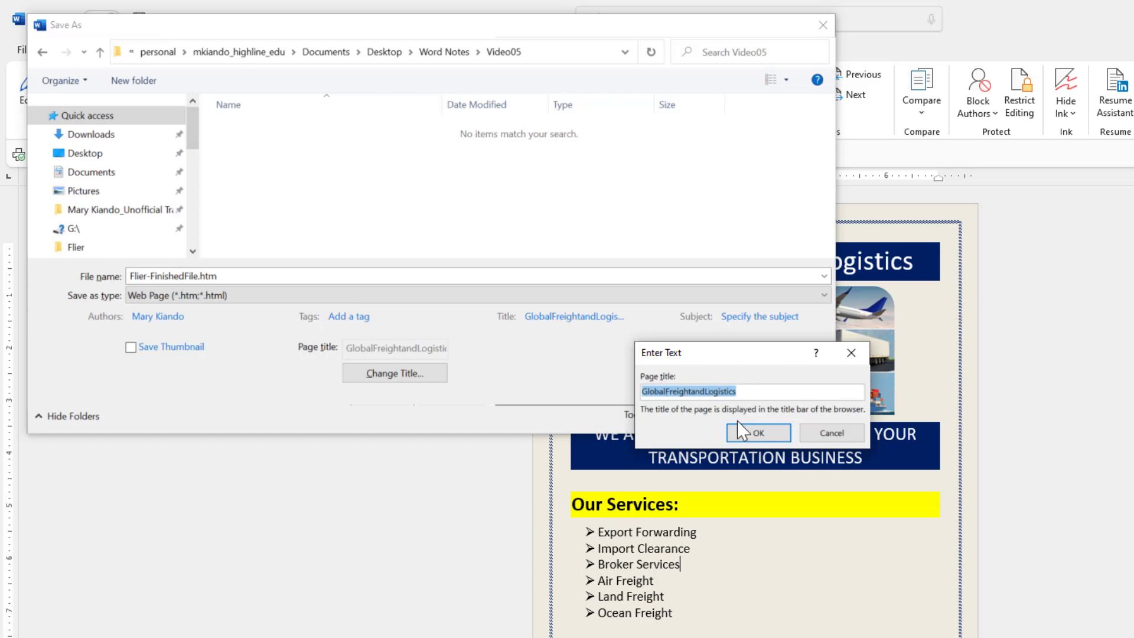
left_click(759, 434)
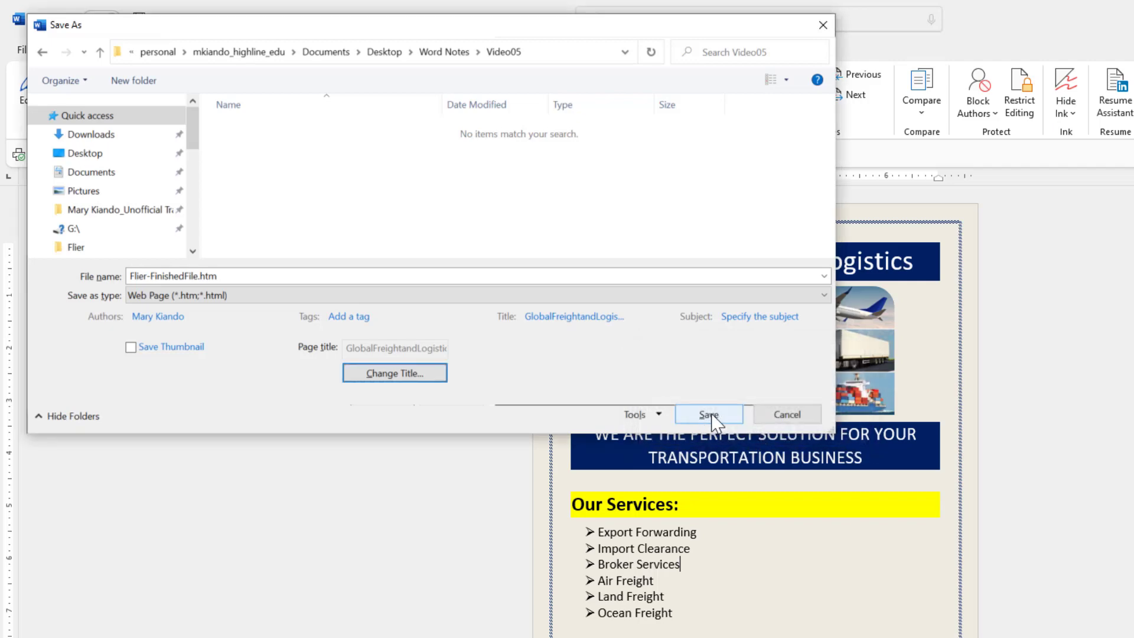
left_click(709, 414)
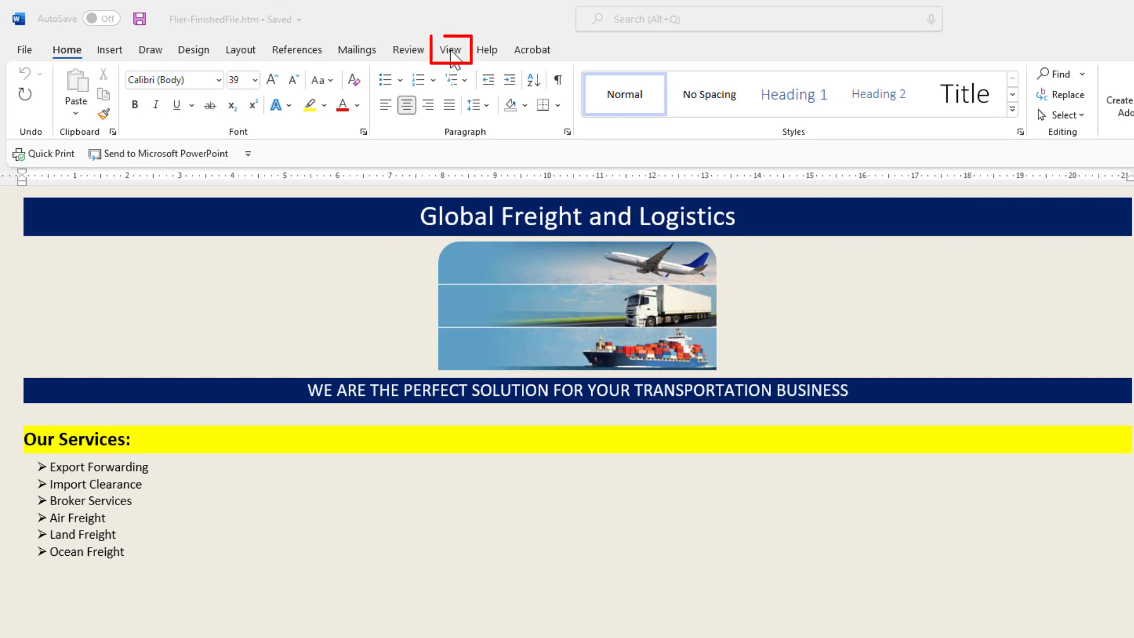
left_click(453, 53)
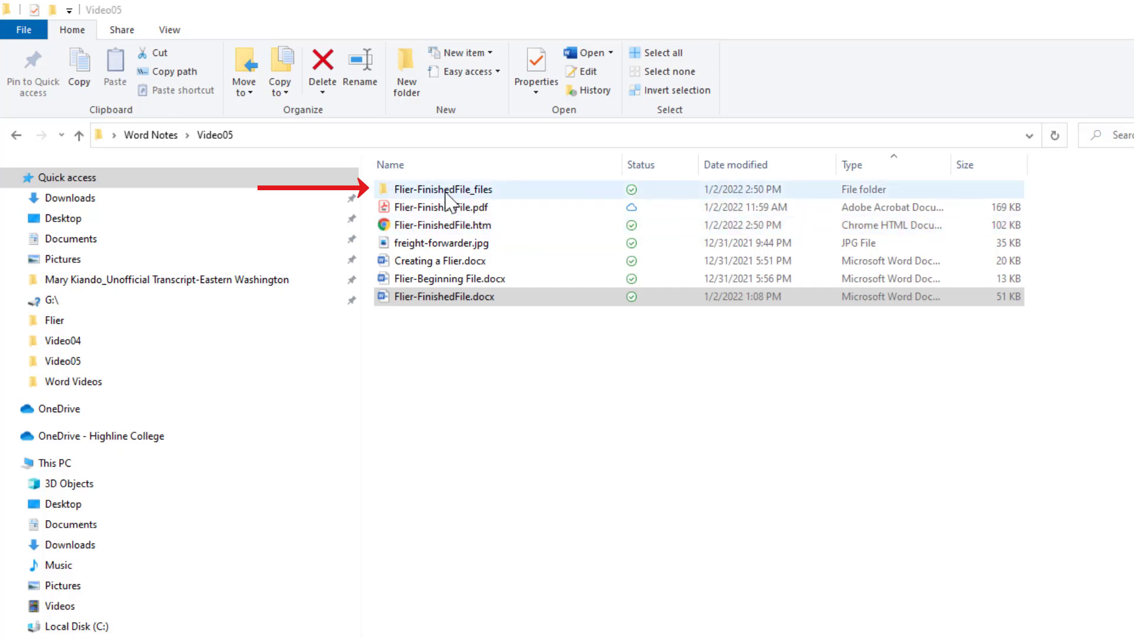
Step: View Flier-FinishedFile.htm from the Video05 folder in the browser, and open the same file for editing in Word
double_click(435, 226)
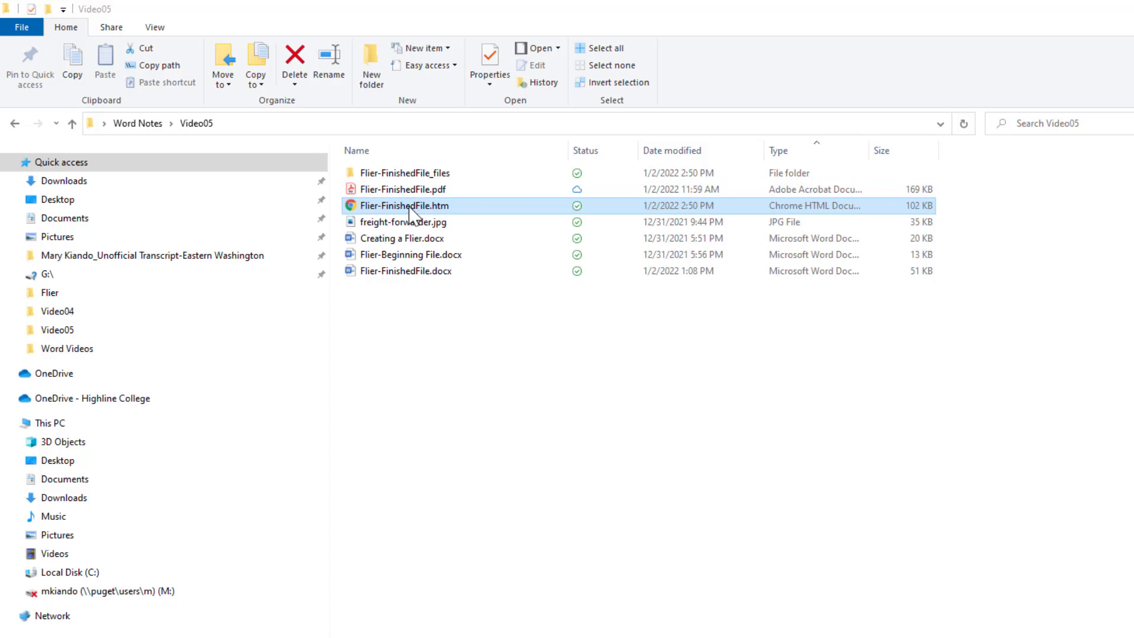
right_click(411, 215)
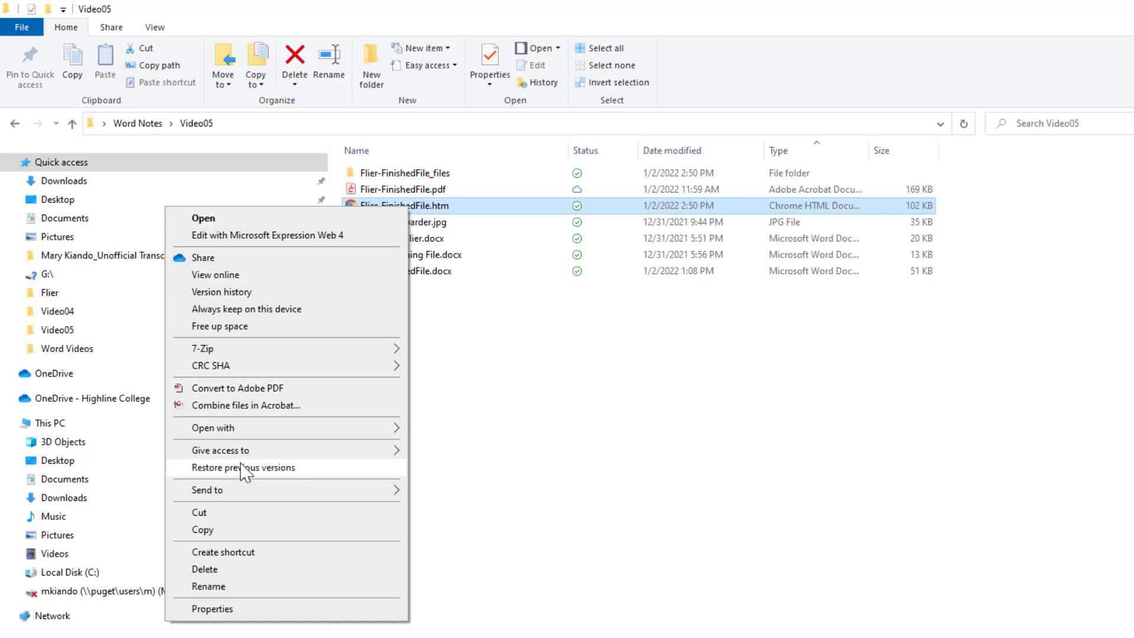
mouse_move(355, 428)
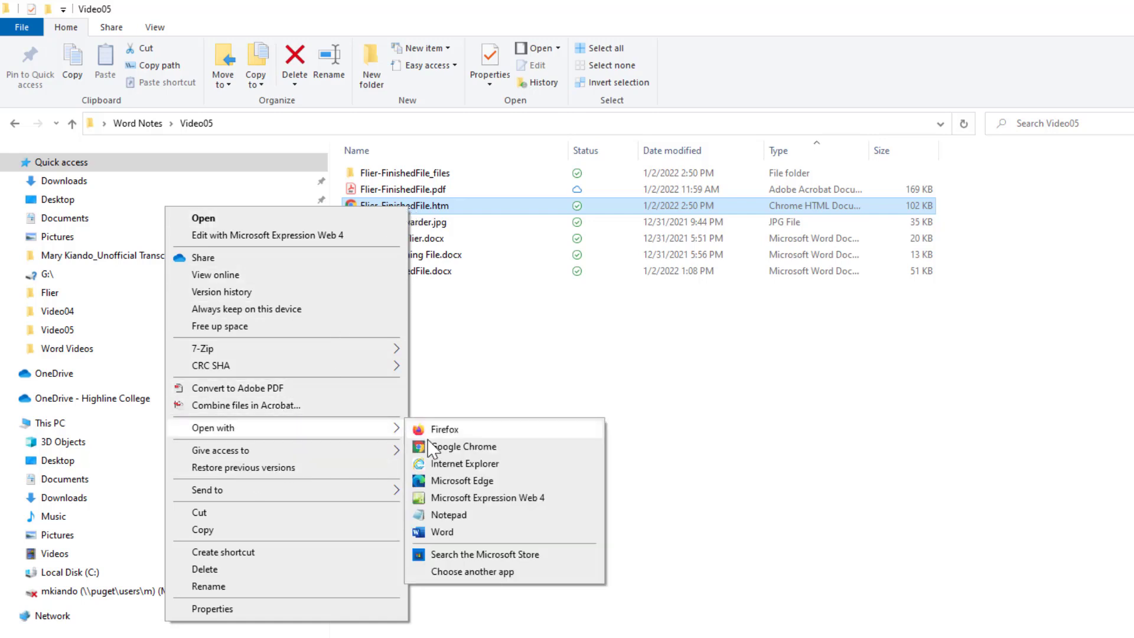
left_click(441, 532)
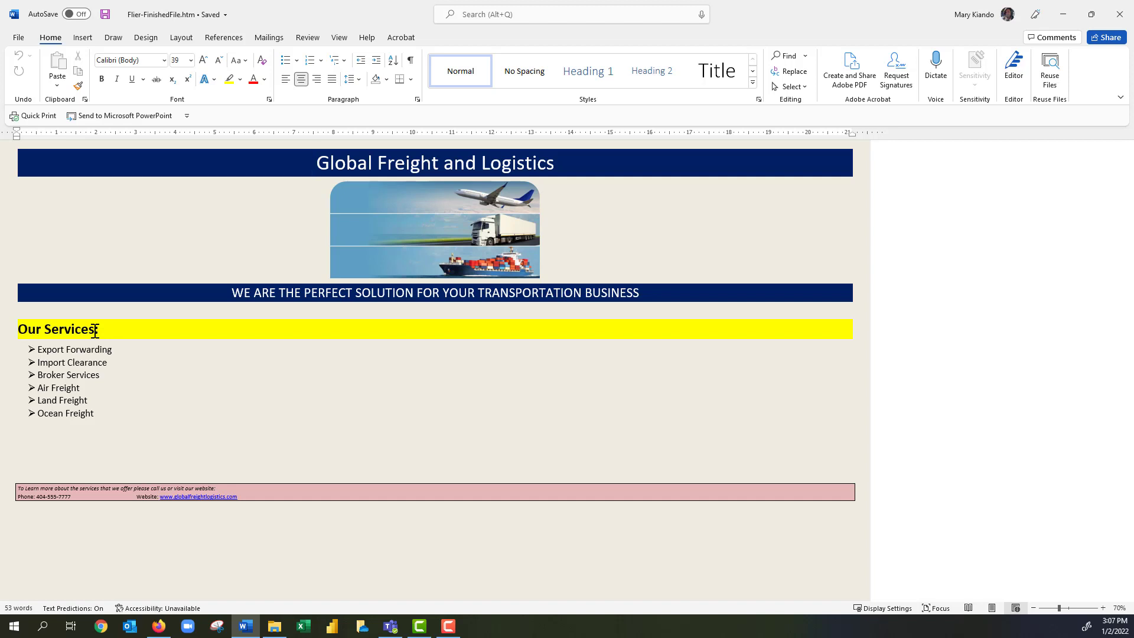
Step: Change the "Our Services" heading of the web page to "Services That We Offer" and save the file
left_click_drag(95, 331, 27, 328)
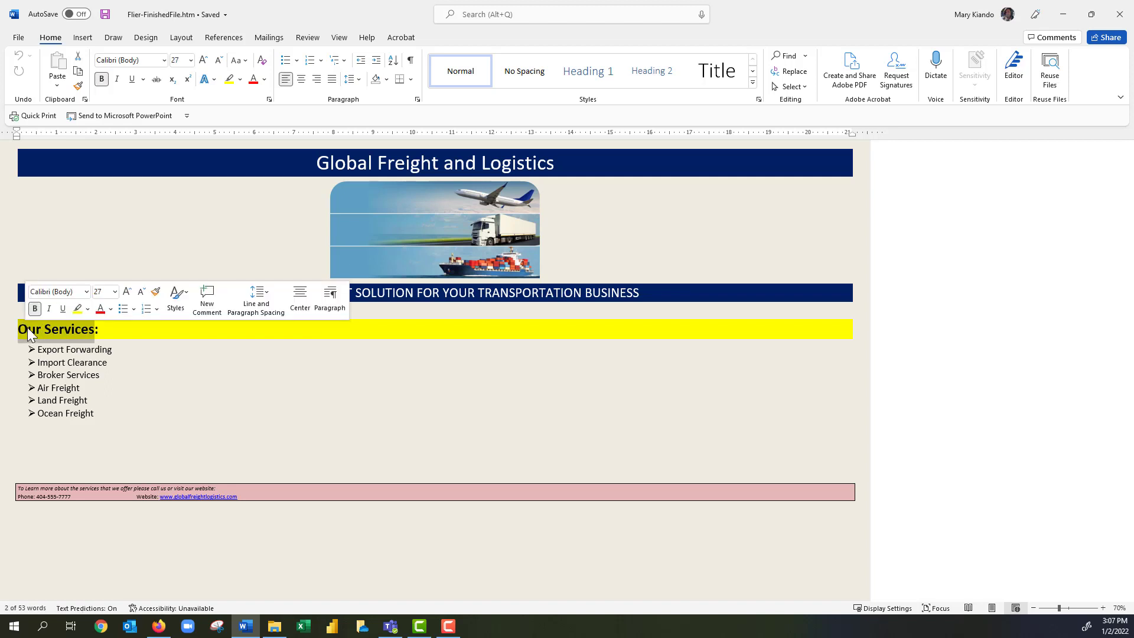
type("Services That We Offer")
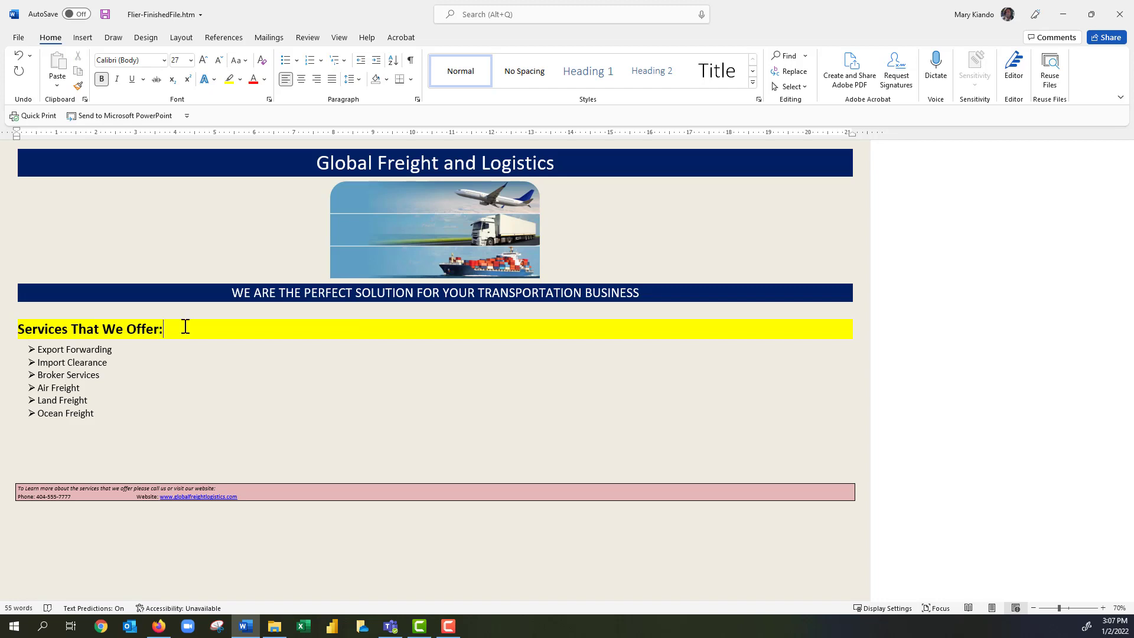
key("ctrl+s")
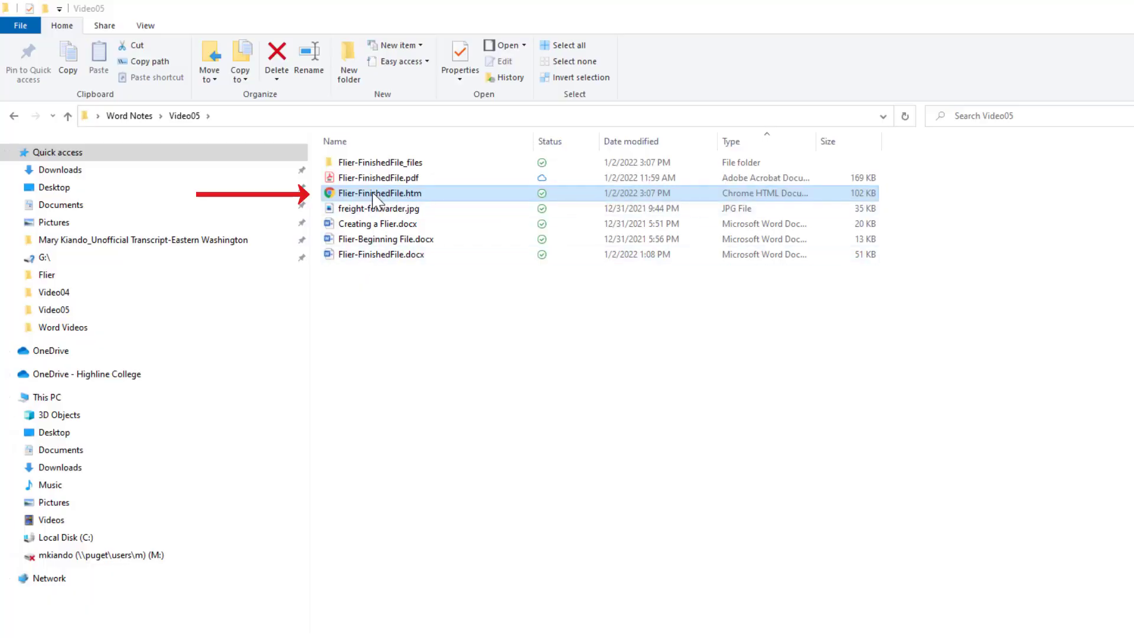
Step: Open the edited Flier-FinishedFile.htm from the Video05 folder to check it, and open Flier-FinishedFile.docx in Print Layout view
double_click(381, 194)
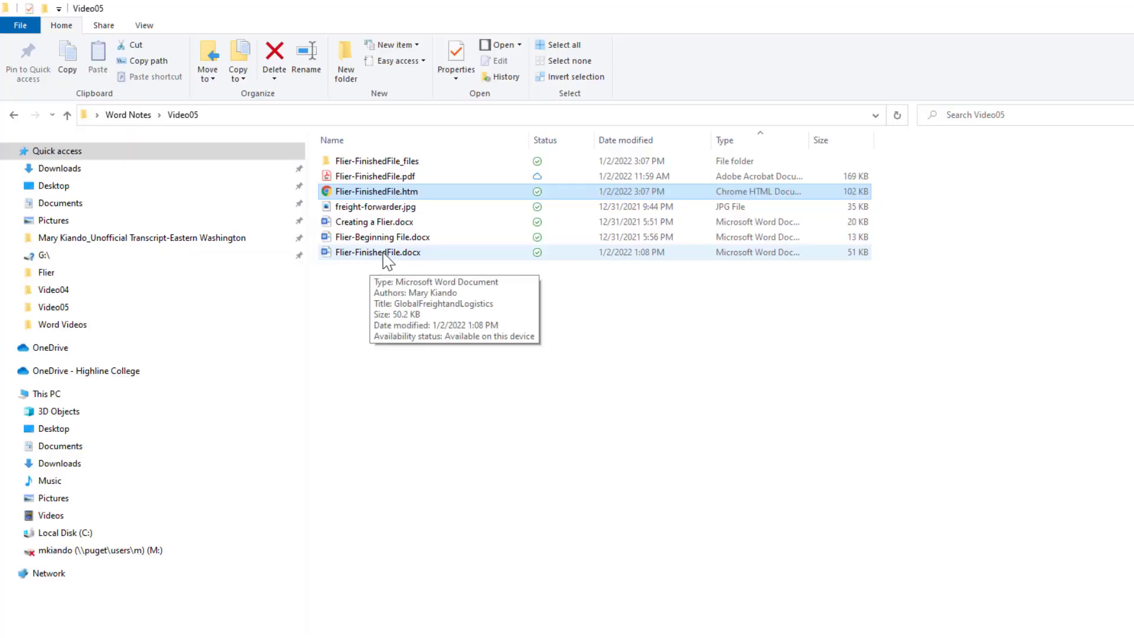
double_click(378, 252)
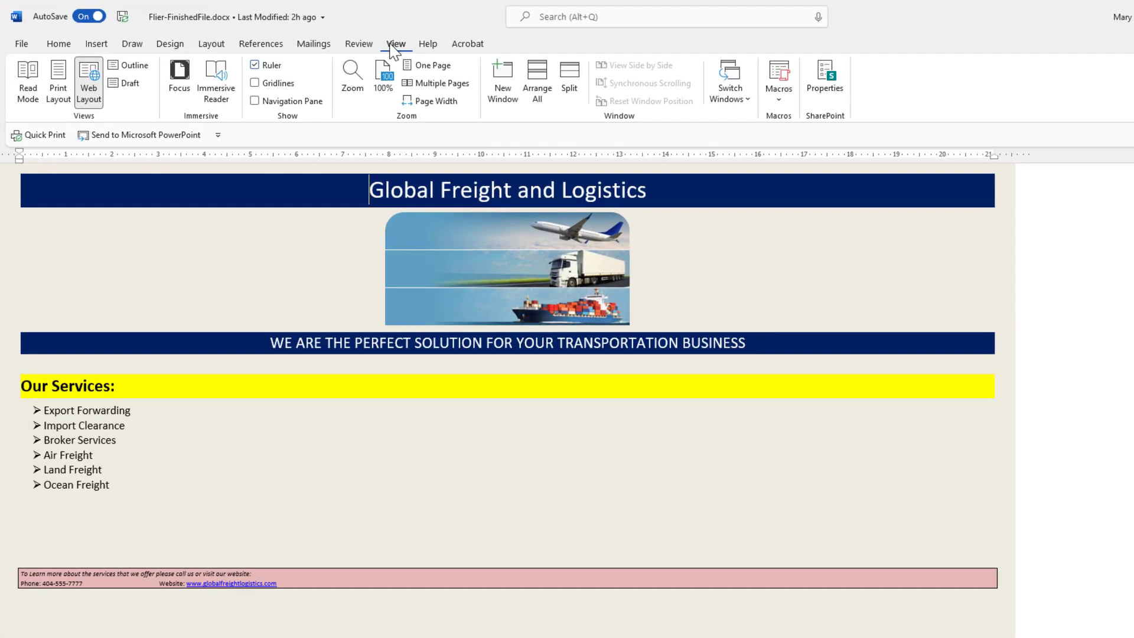
left_click(59, 89)
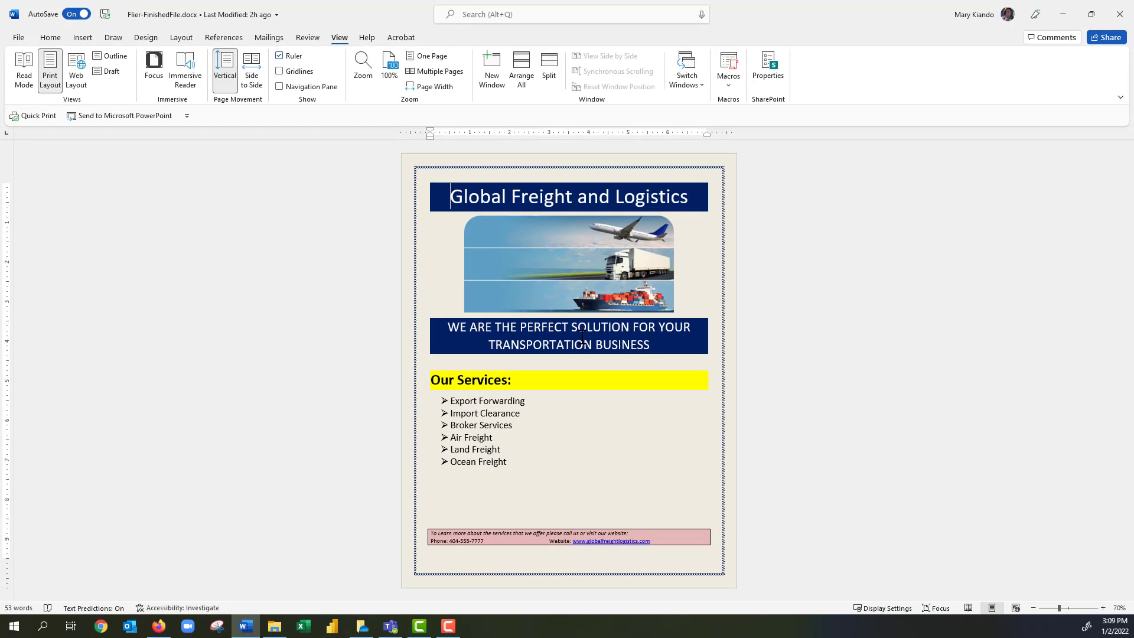